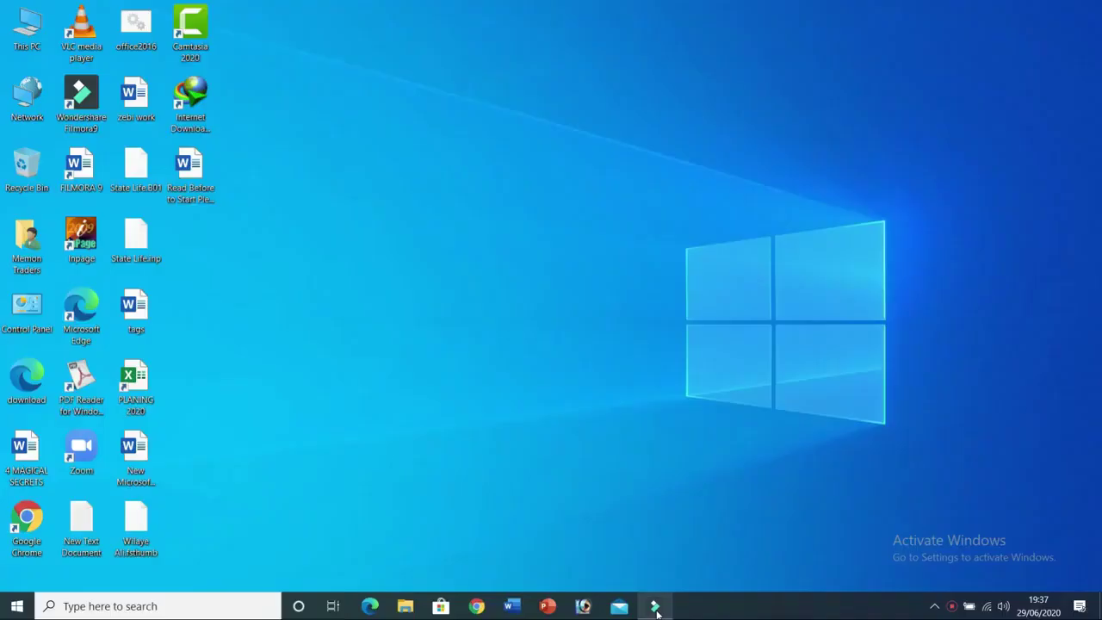
Step: Open Filmora9 and review the available options for importing media and for recording
click(656, 607)
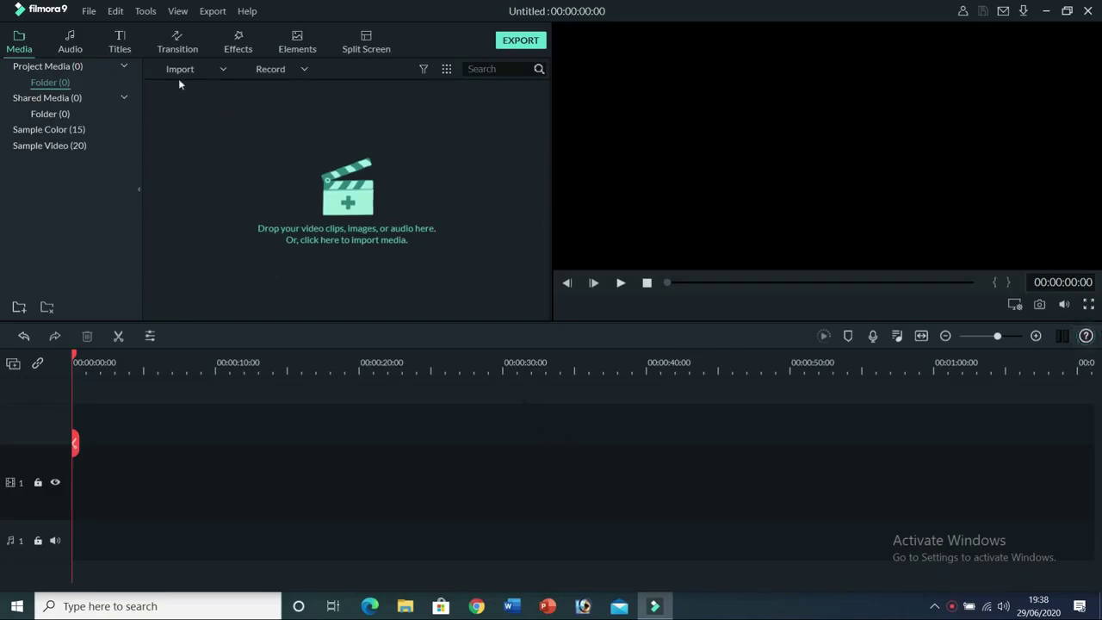
click(178, 73)
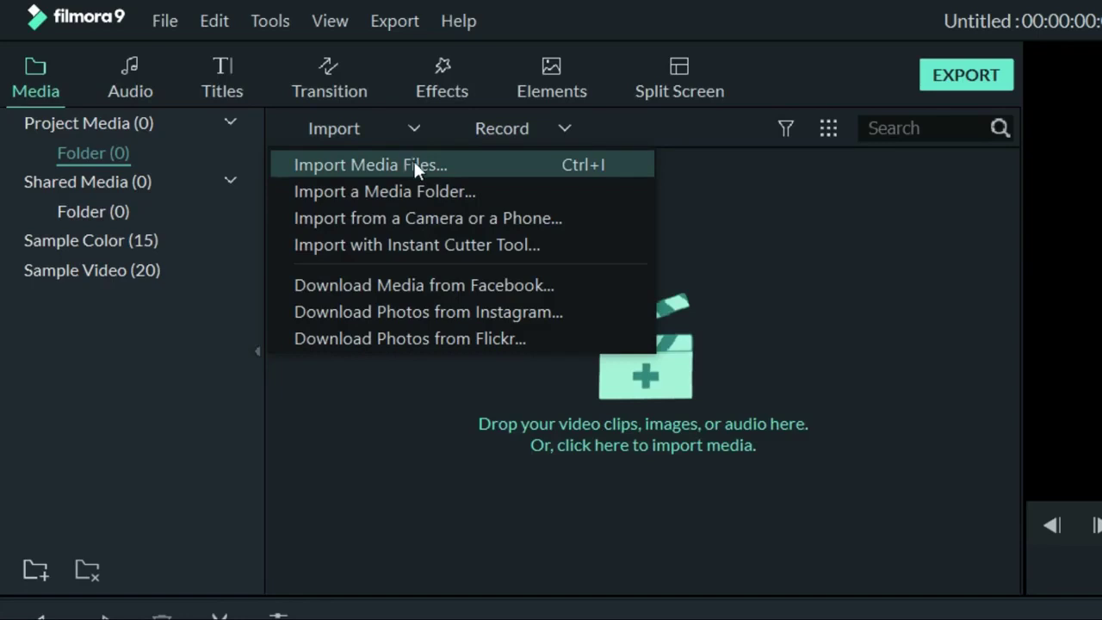
click(729, 197)
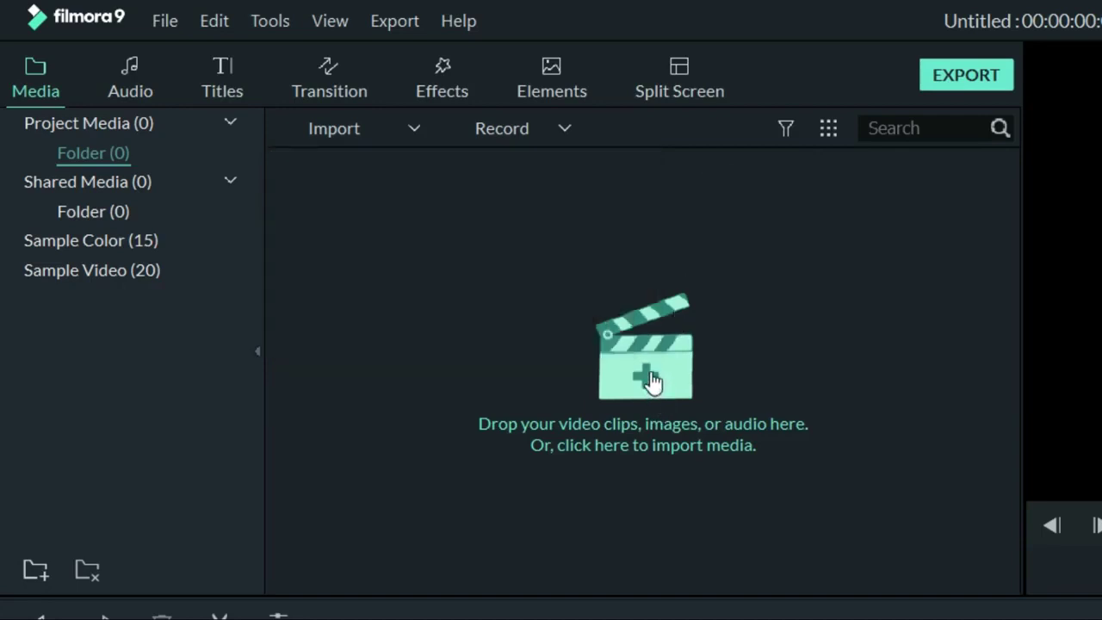
click(503, 137)
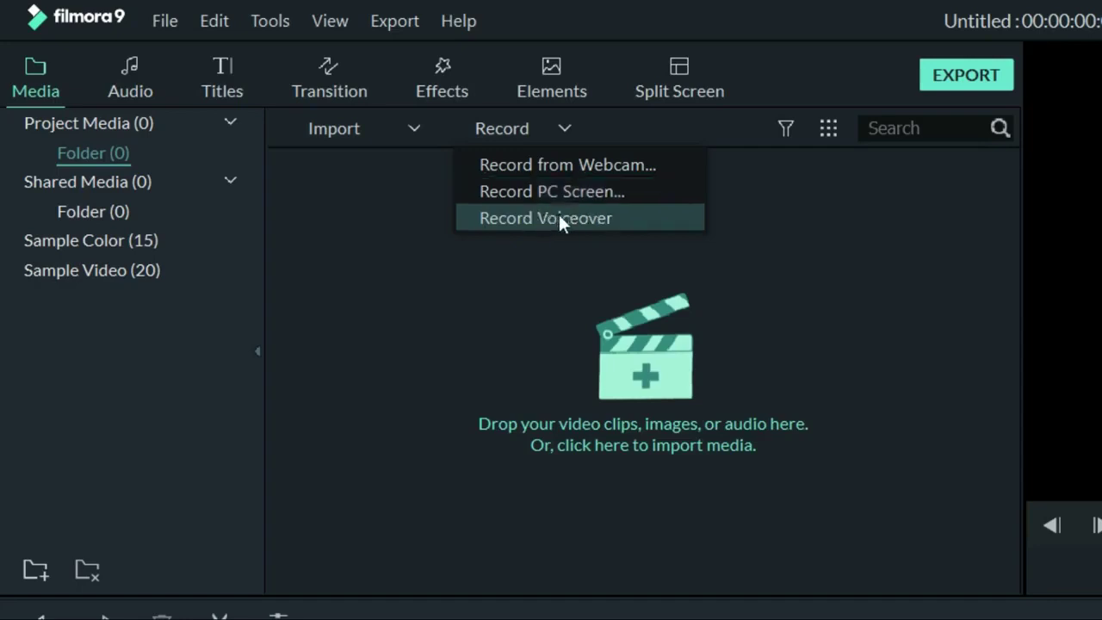
click(878, 228)
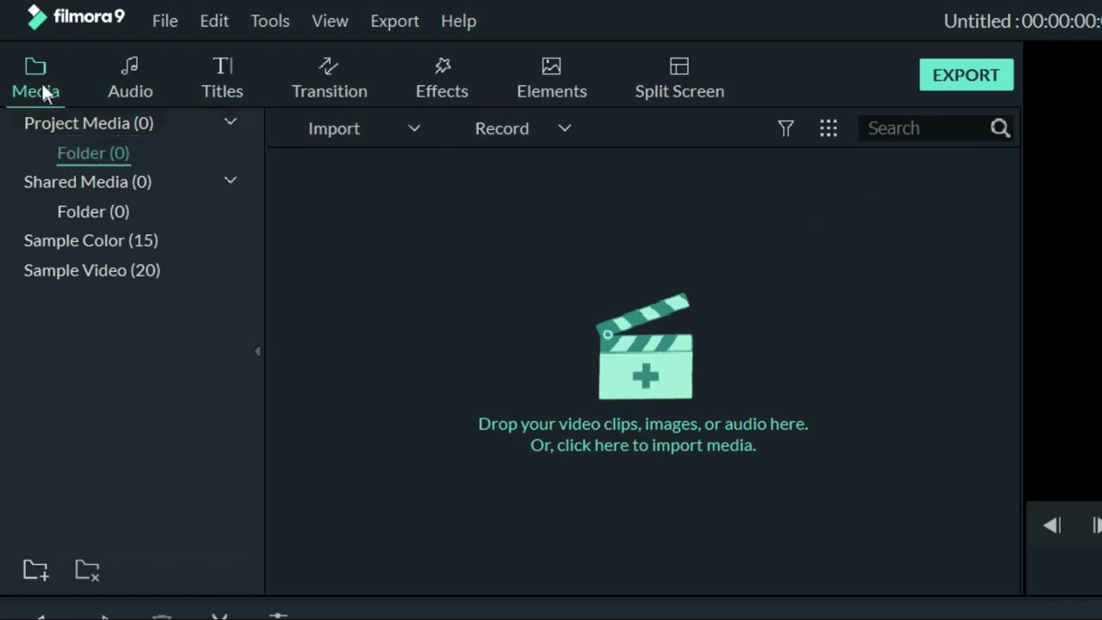
Step: Browse the built-in Sample Color and Sample Video collections in the media library
click(112, 241)
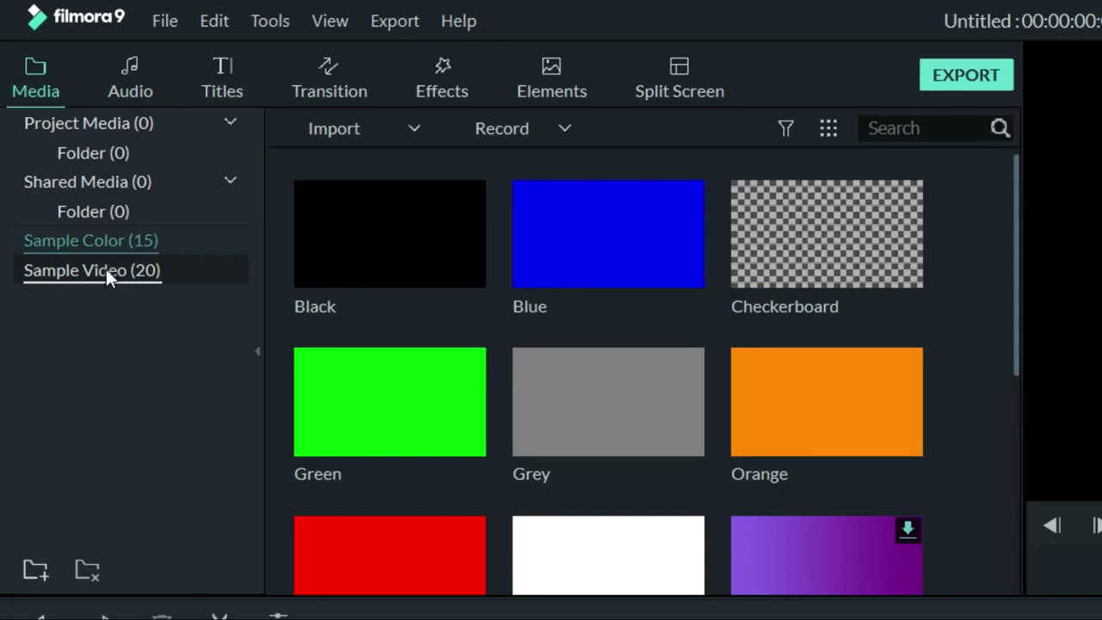
click(106, 272)
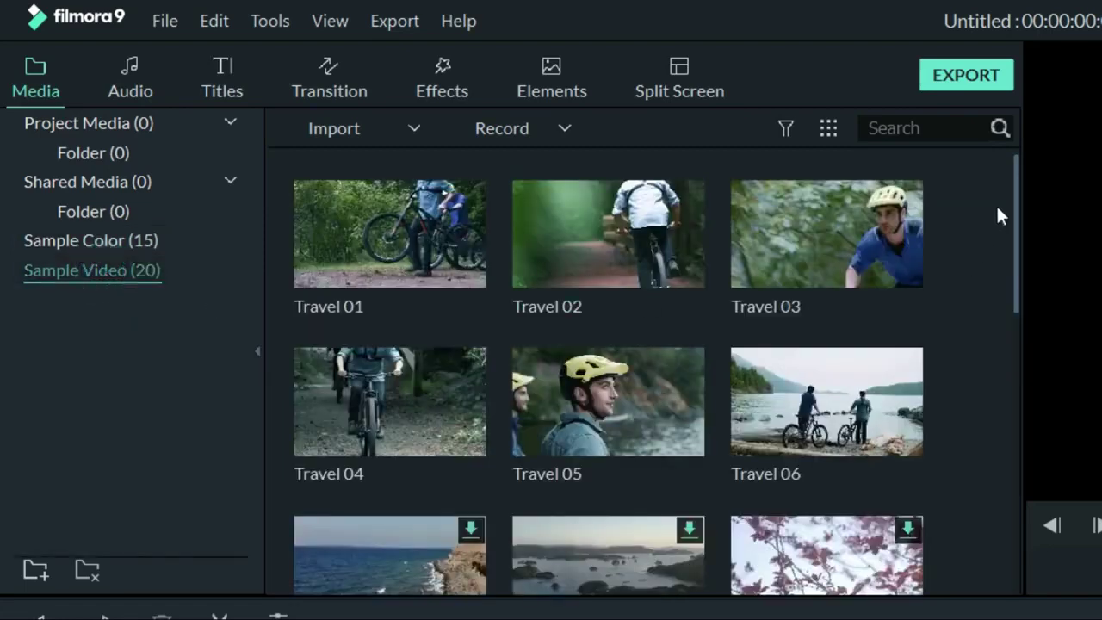
drag(1020, 211, 1005, 142)
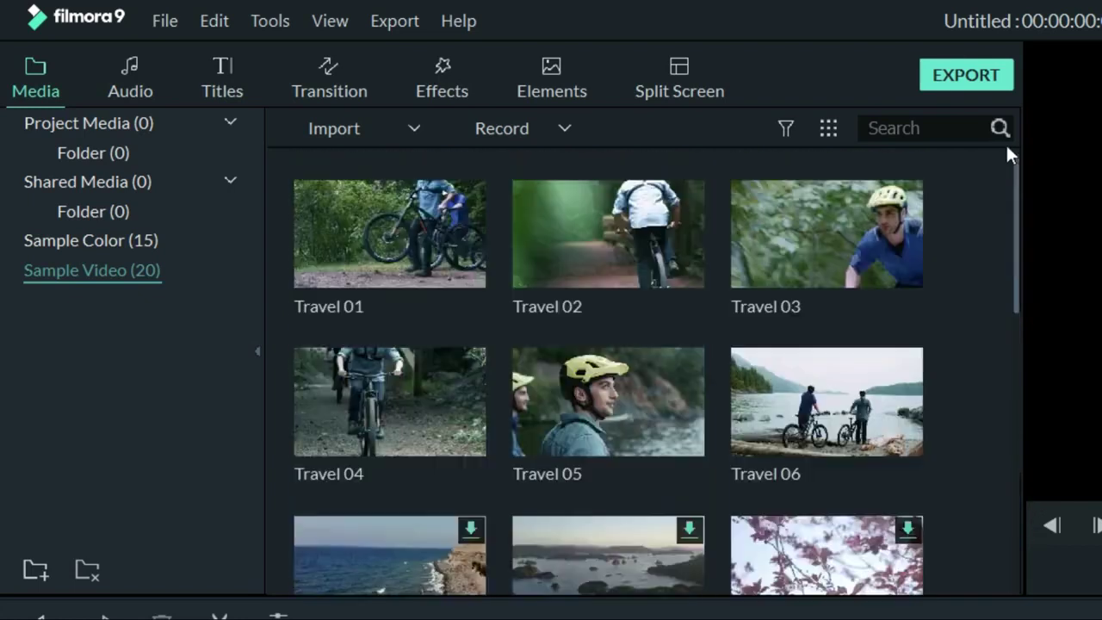
Step: Browse the included audio library through its Young & Bright, Tender & Sentimental, Rock, Folk, Electronic and Sound Effect categories
click(128, 73)
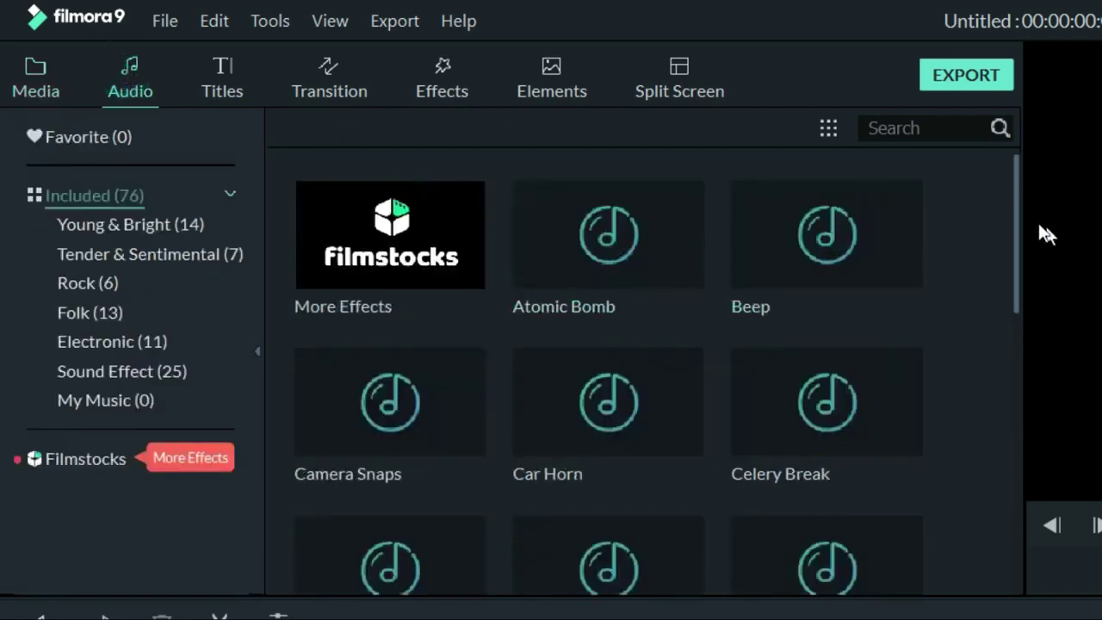
drag(1015, 210, 1025, 504)
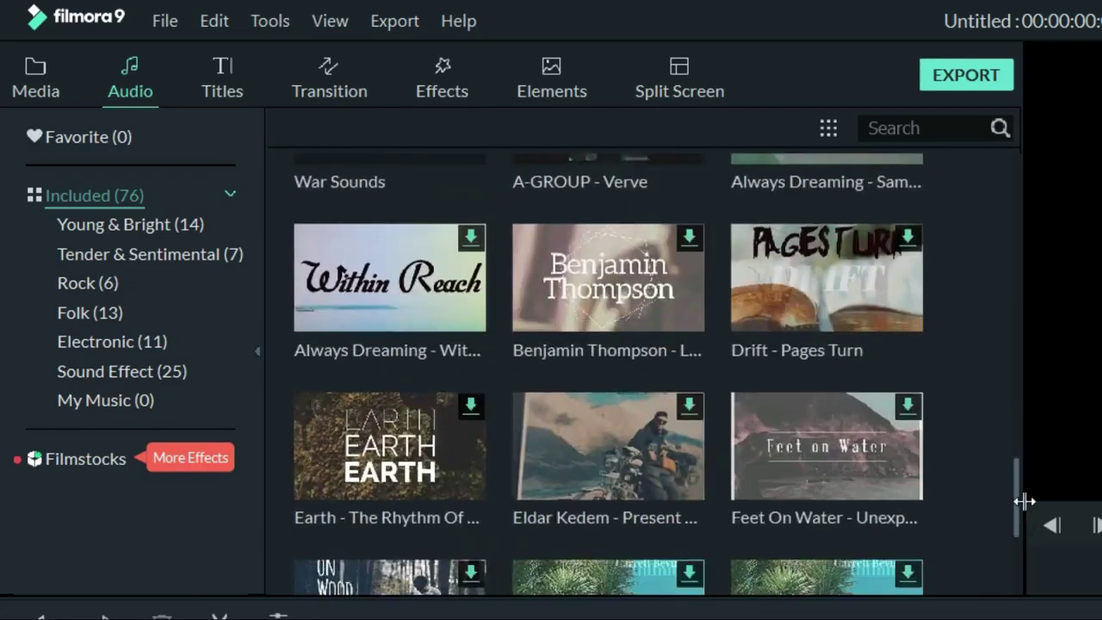
click(99, 231)
click(111, 255)
click(102, 285)
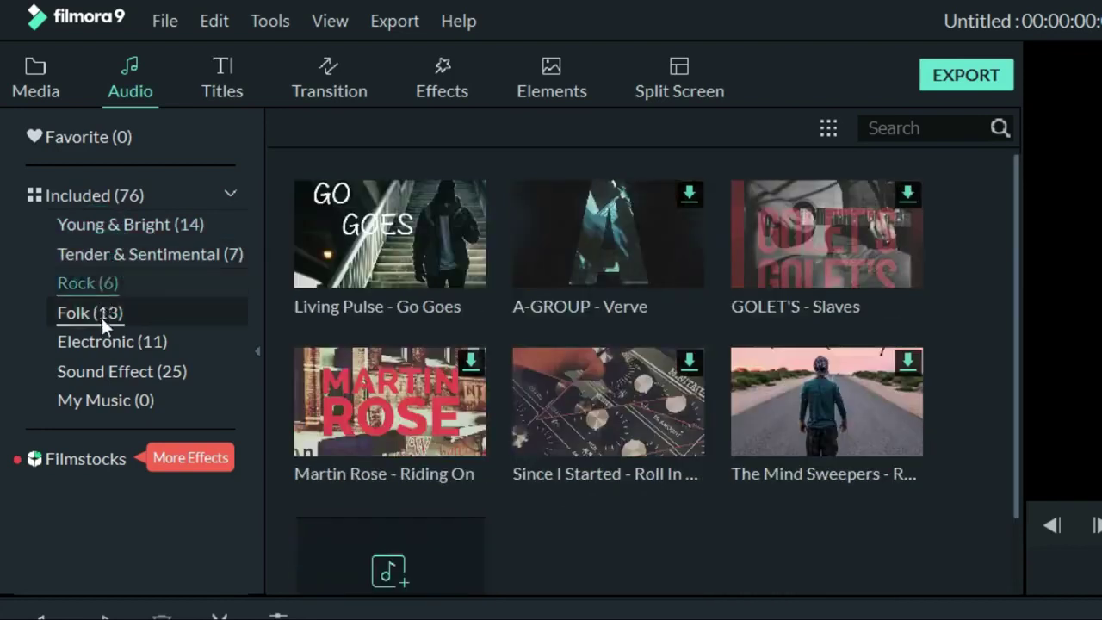
click(102, 314)
click(106, 341)
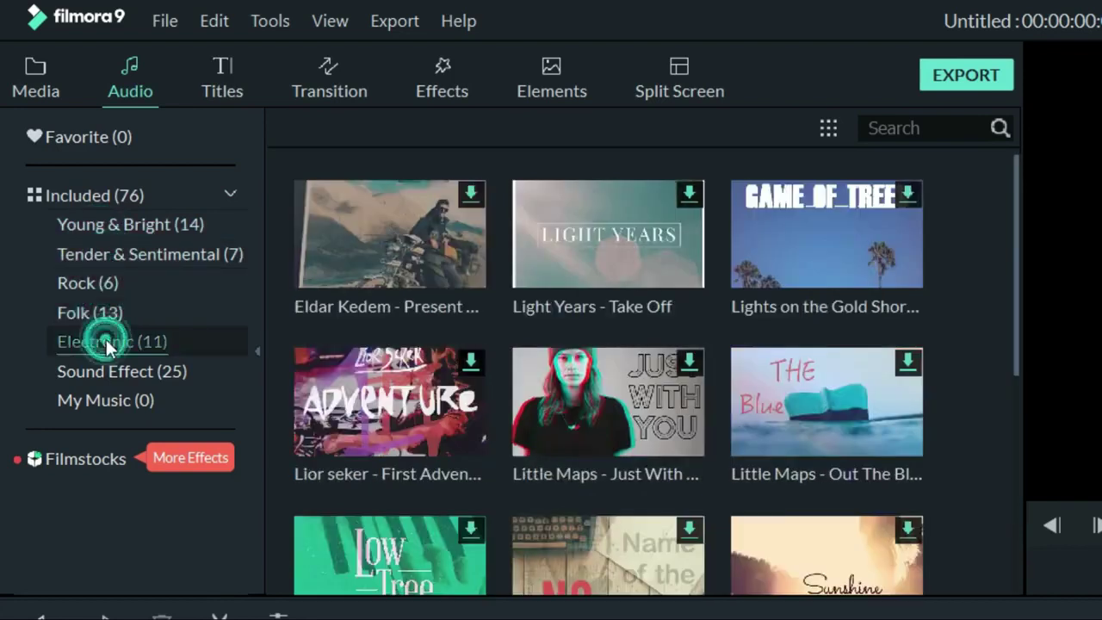
click(111, 371)
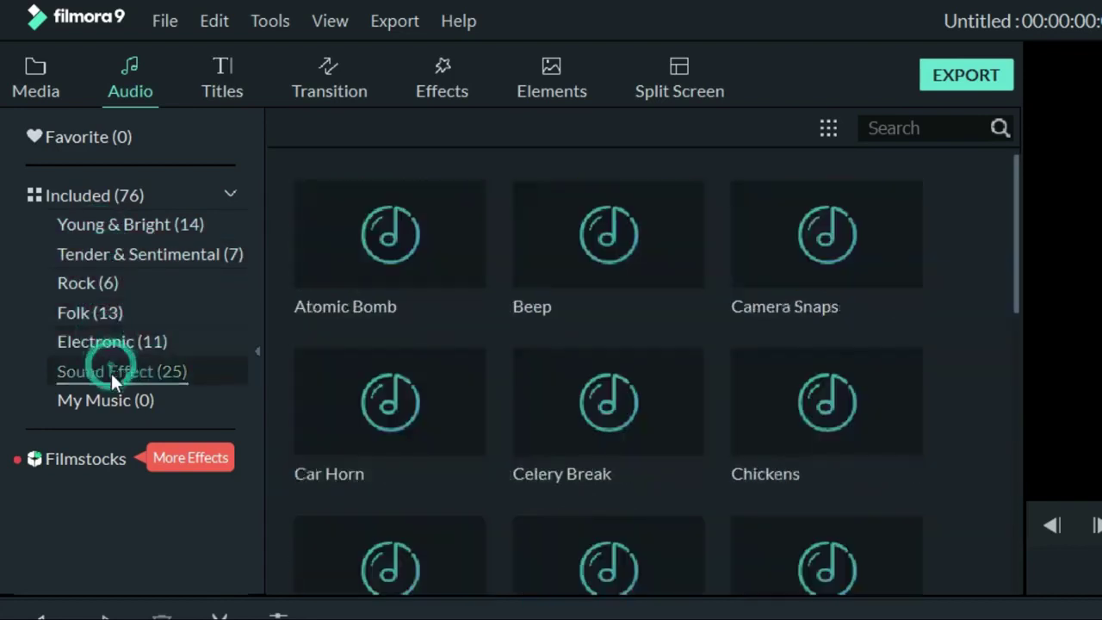
click(104, 227)
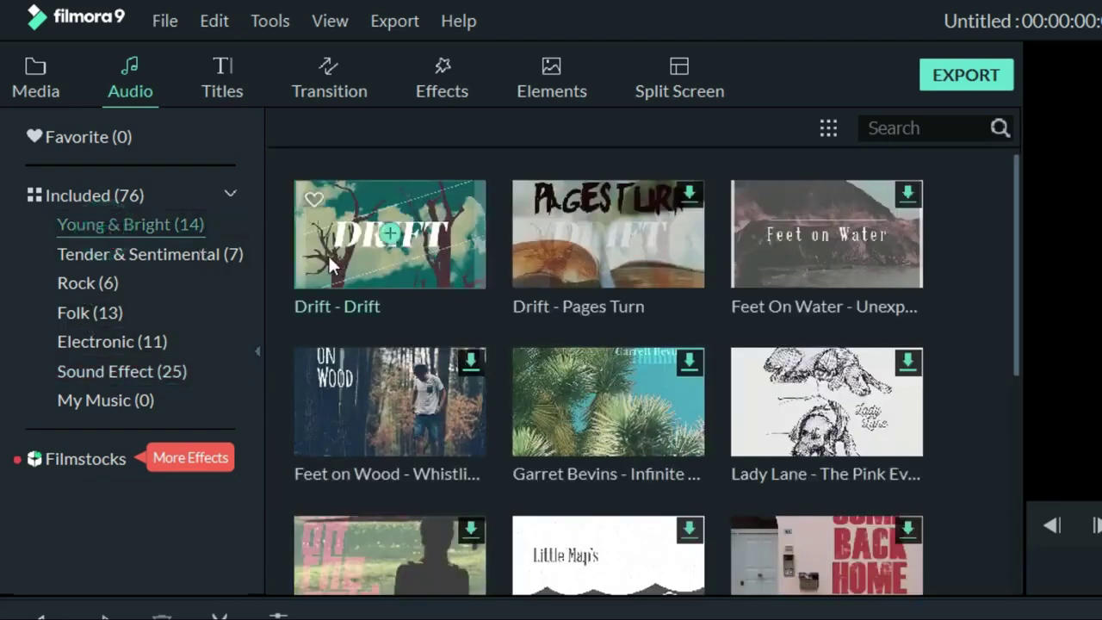
Step: Browse the included title templates by category, from Custom, Openers and Titles through Lower 3rds, Subtitles, End Credits and the new content
click(219, 90)
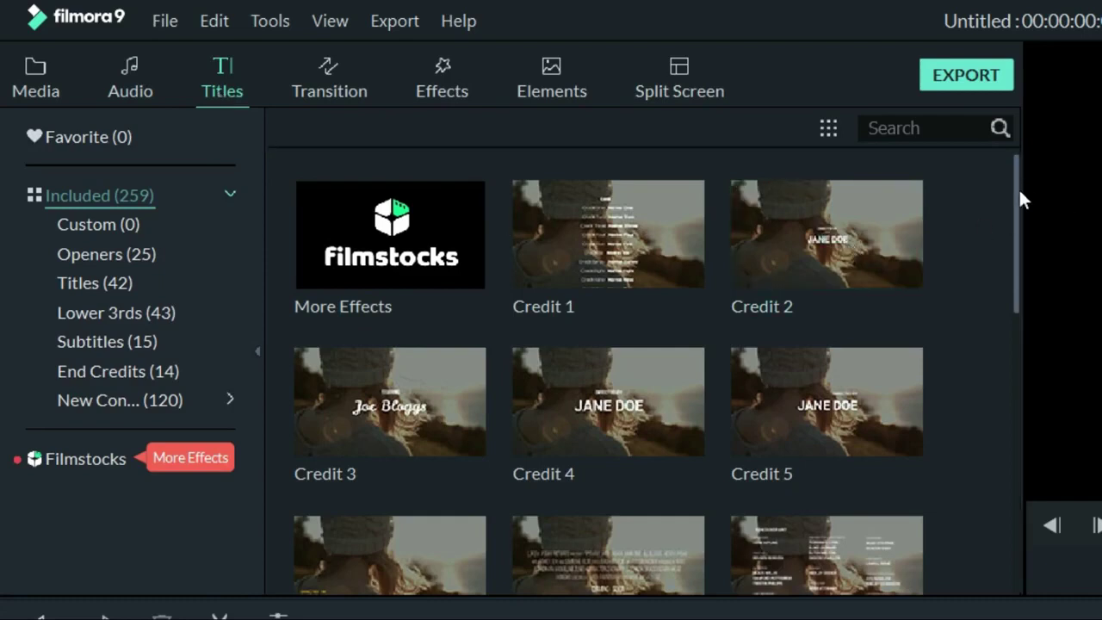
drag(1019, 197, 1010, 561)
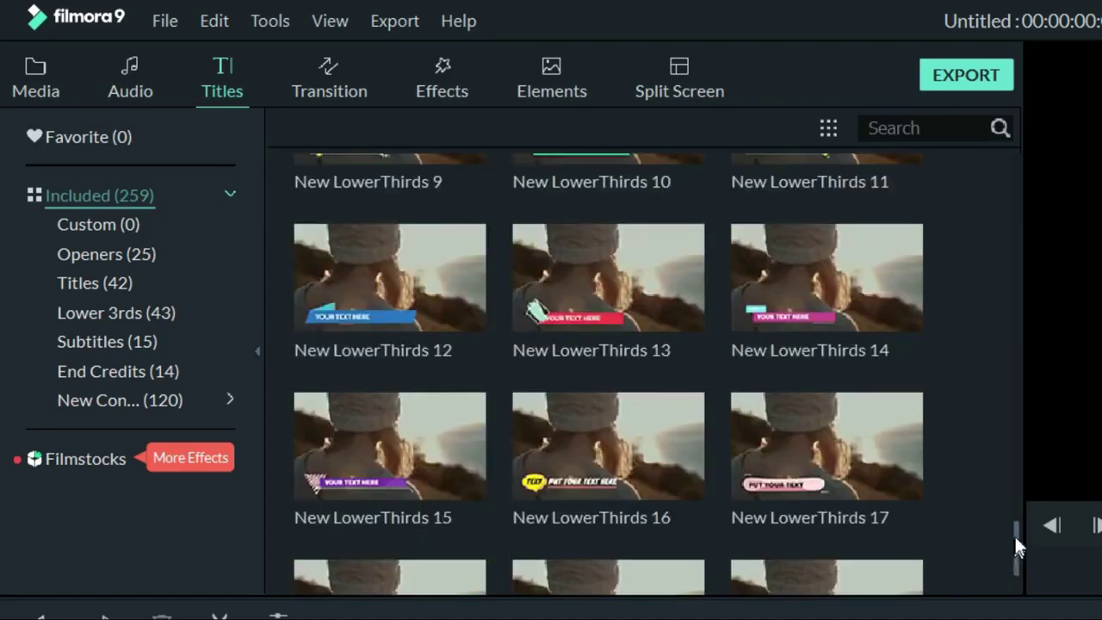
click(95, 226)
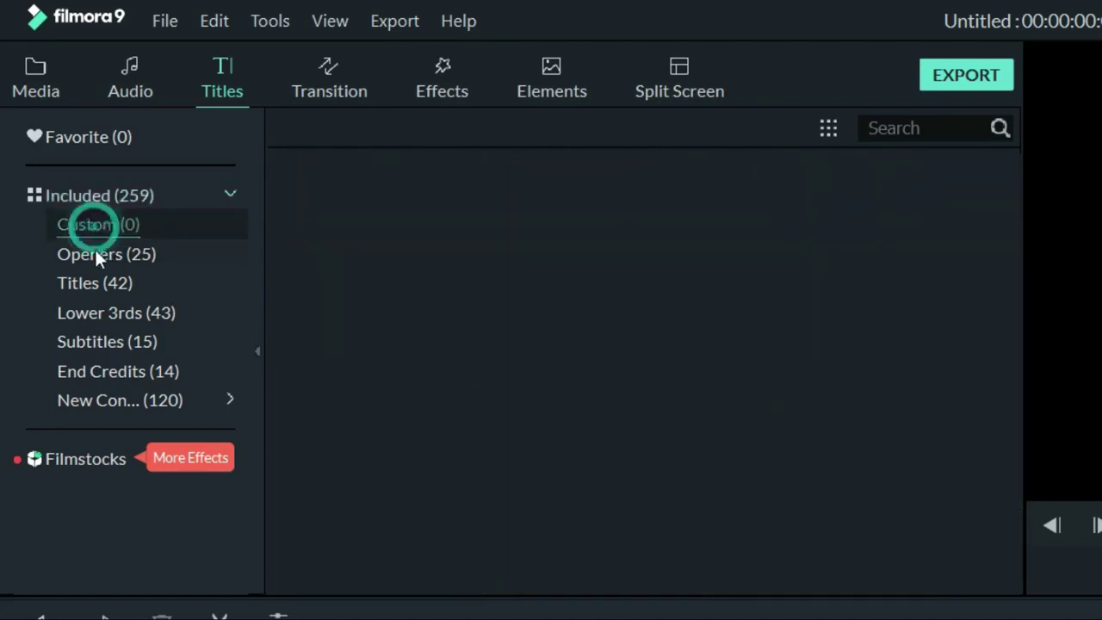
click(95, 255)
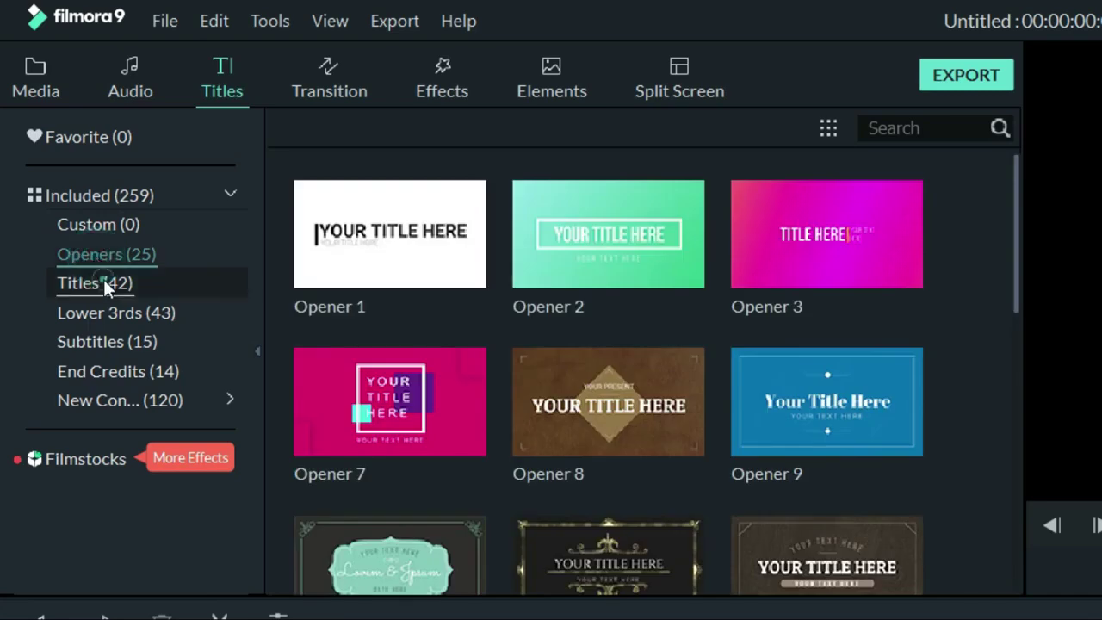
click(103, 279)
click(103, 309)
click(111, 344)
click(115, 373)
click(121, 401)
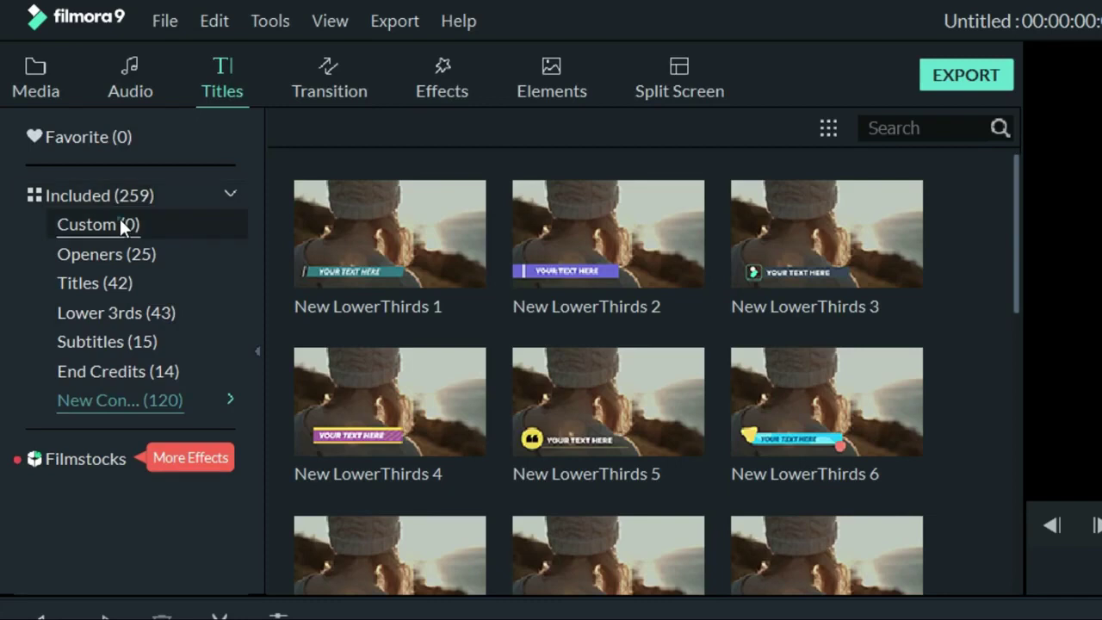
click(121, 225)
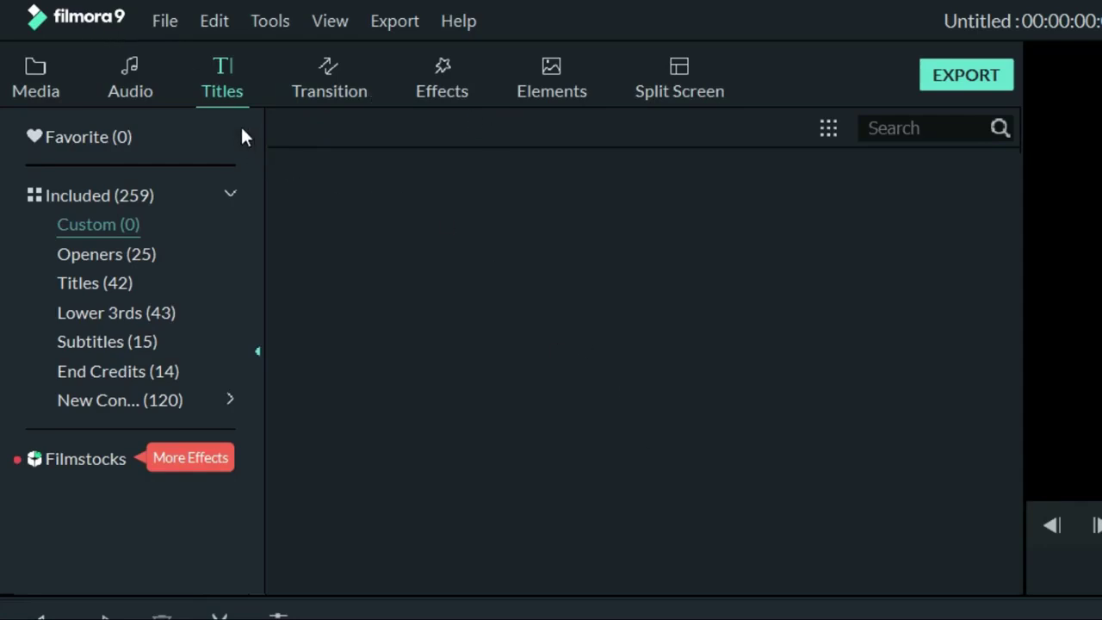
Step: Browse the included transitions across all categories, from Basic and 3D through Speed Blur, Warp and Slideshow to Linear and Plain Shape
click(329, 71)
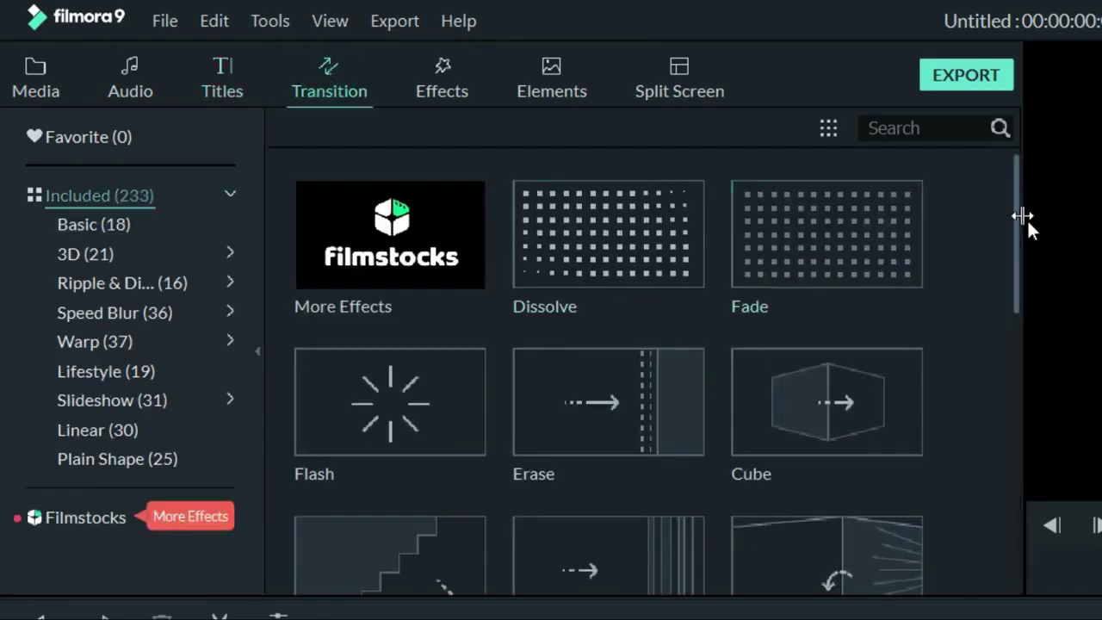
drag(1016, 221, 1024, 515)
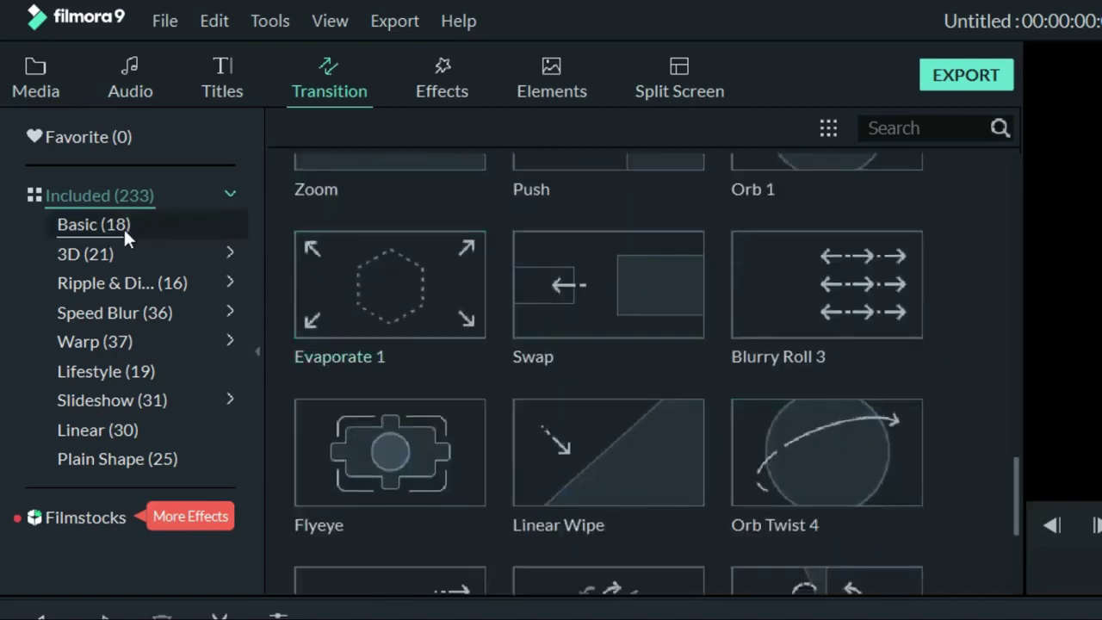
click(120, 227)
click(111, 255)
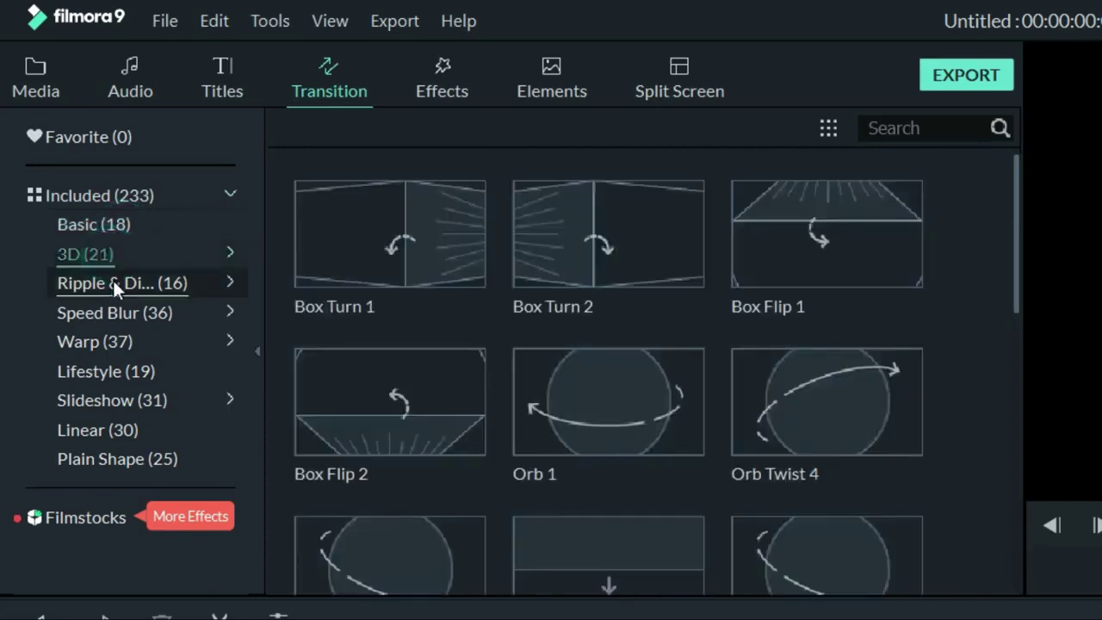
click(112, 281)
click(119, 312)
click(117, 341)
click(117, 370)
click(117, 400)
click(123, 430)
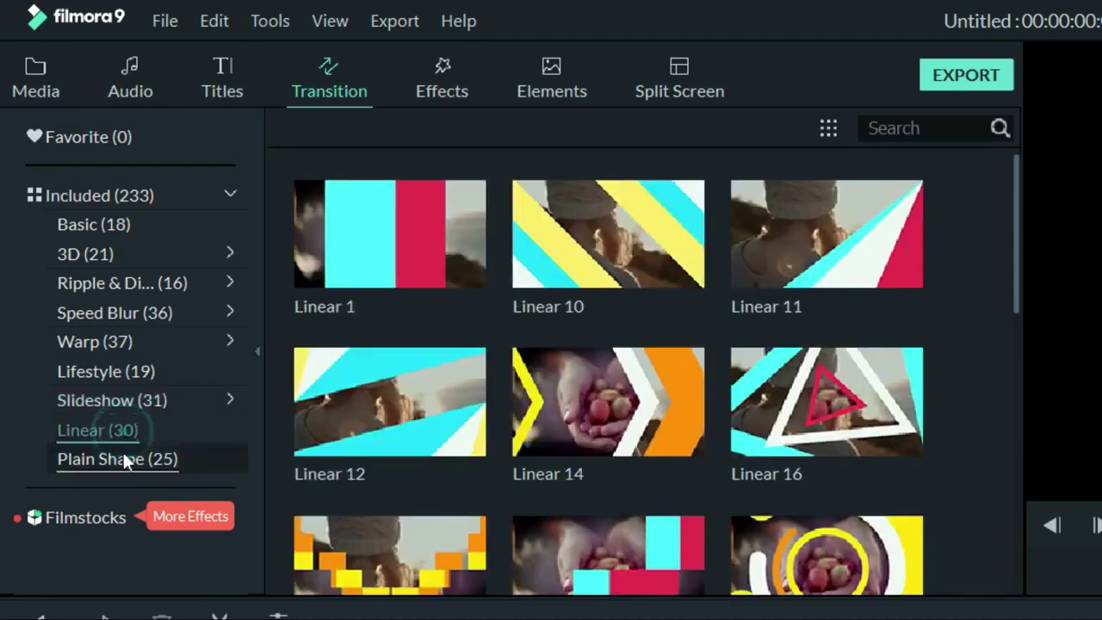
click(123, 458)
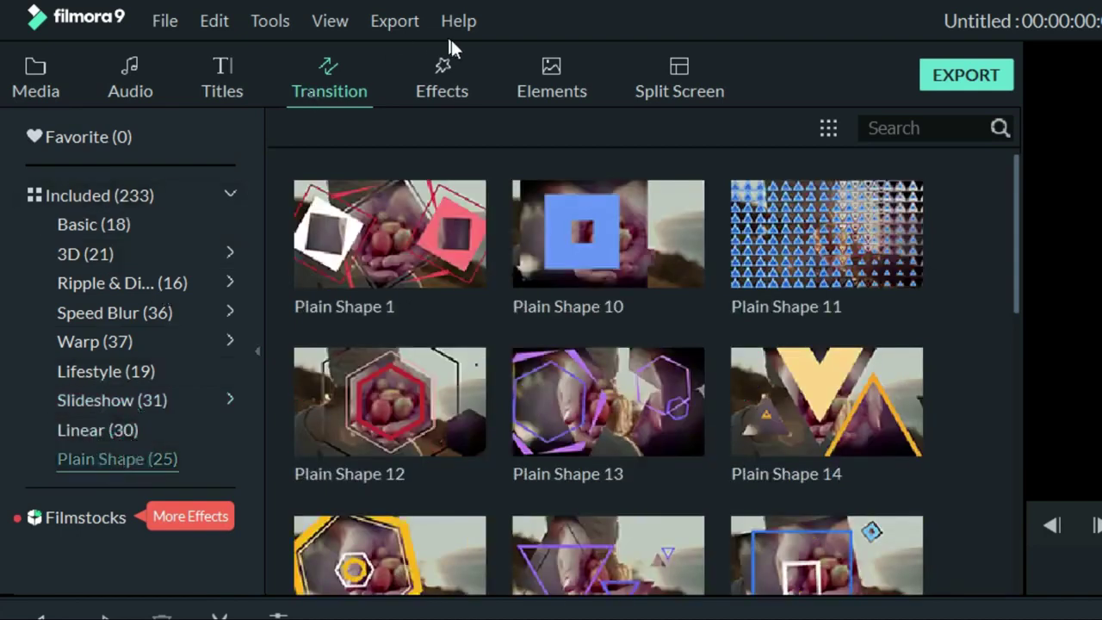
Step: Browse the included video effects, examining the Filters, Overlays, Utility and LUT categories
click(444, 74)
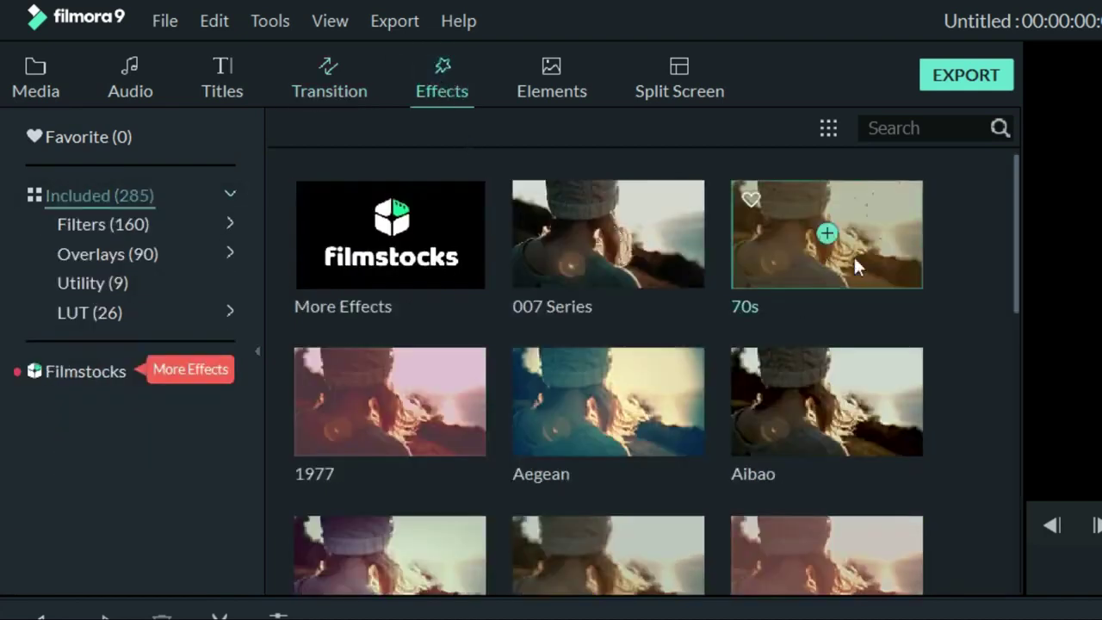
drag(1017, 204, 1016, 527)
click(130, 226)
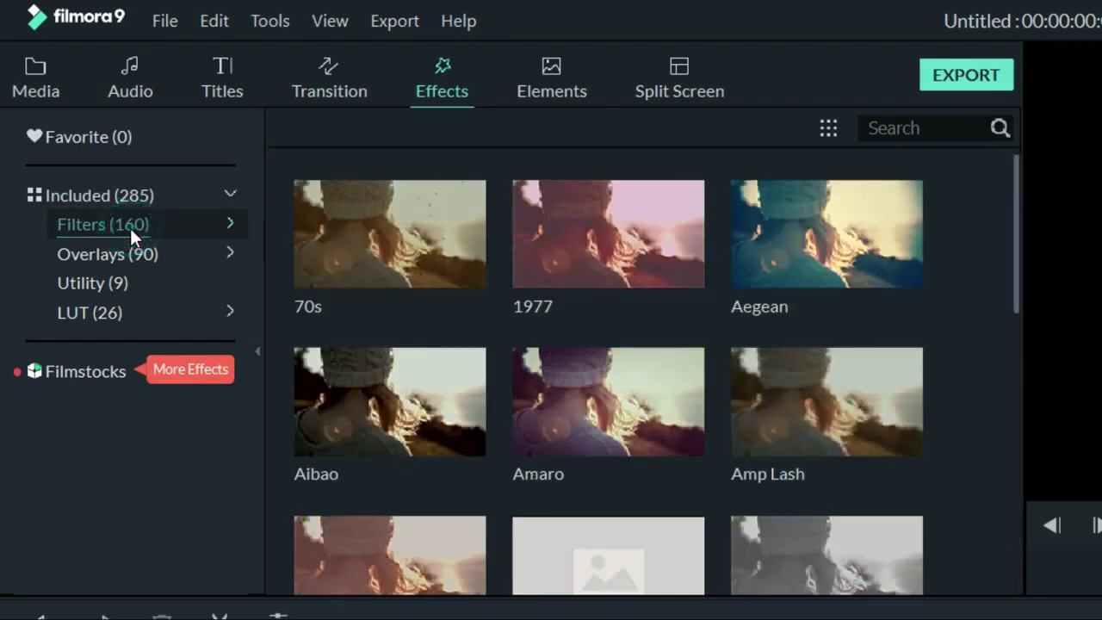
click(126, 255)
click(113, 283)
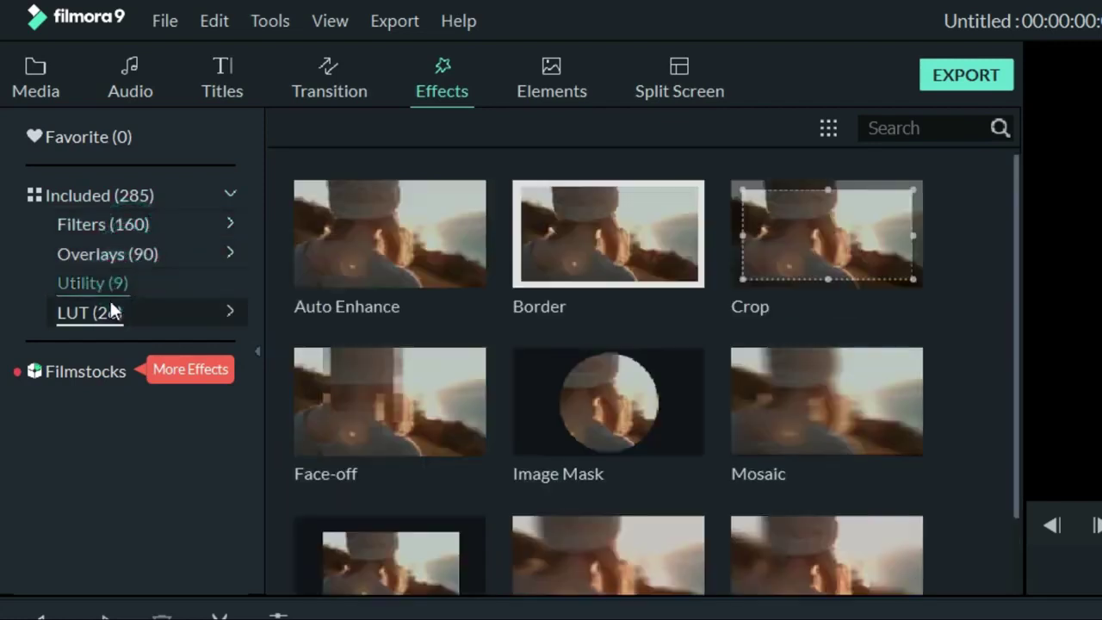
click(109, 310)
click(117, 228)
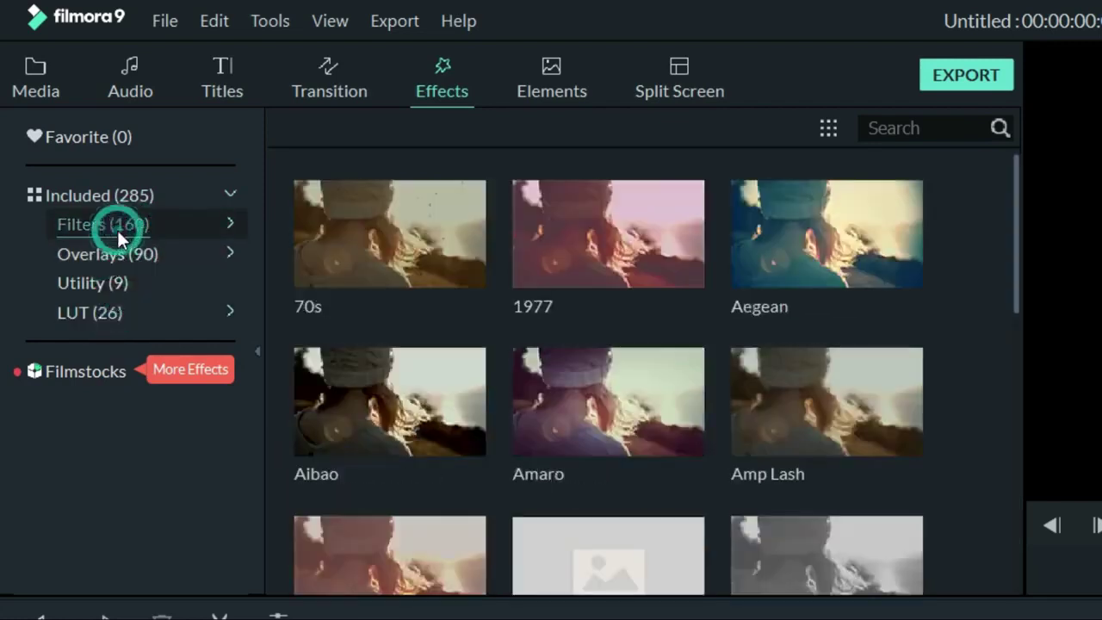
Step: Browse the included graphic elements, examining the Emoji, Pets, Web and Tutorial categories
click(554, 95)
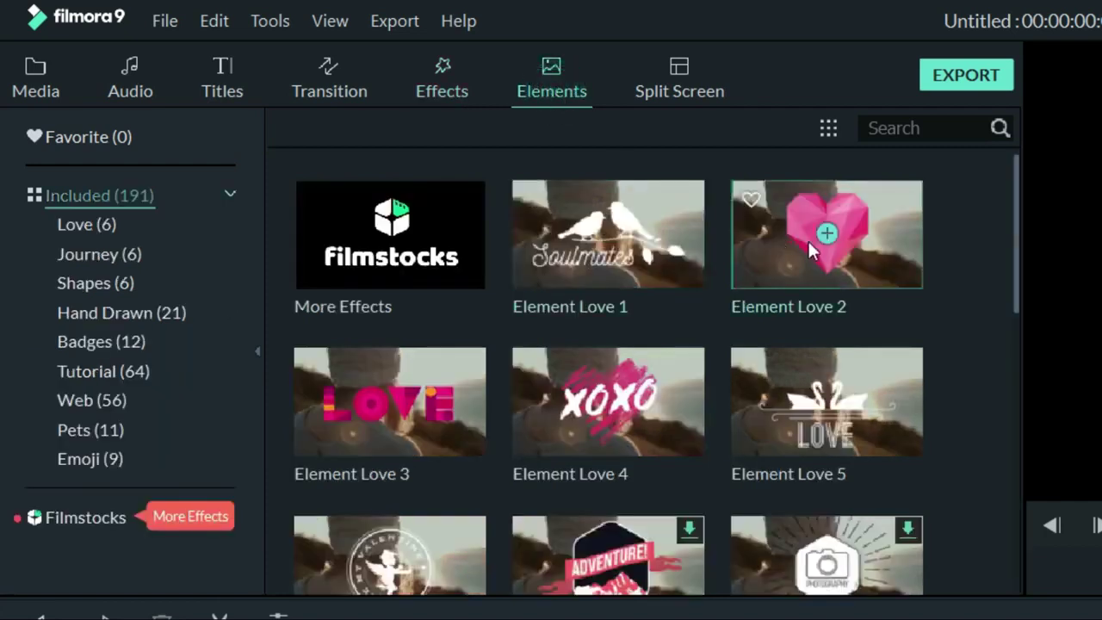
drag(1017, 192, 1010, 500)
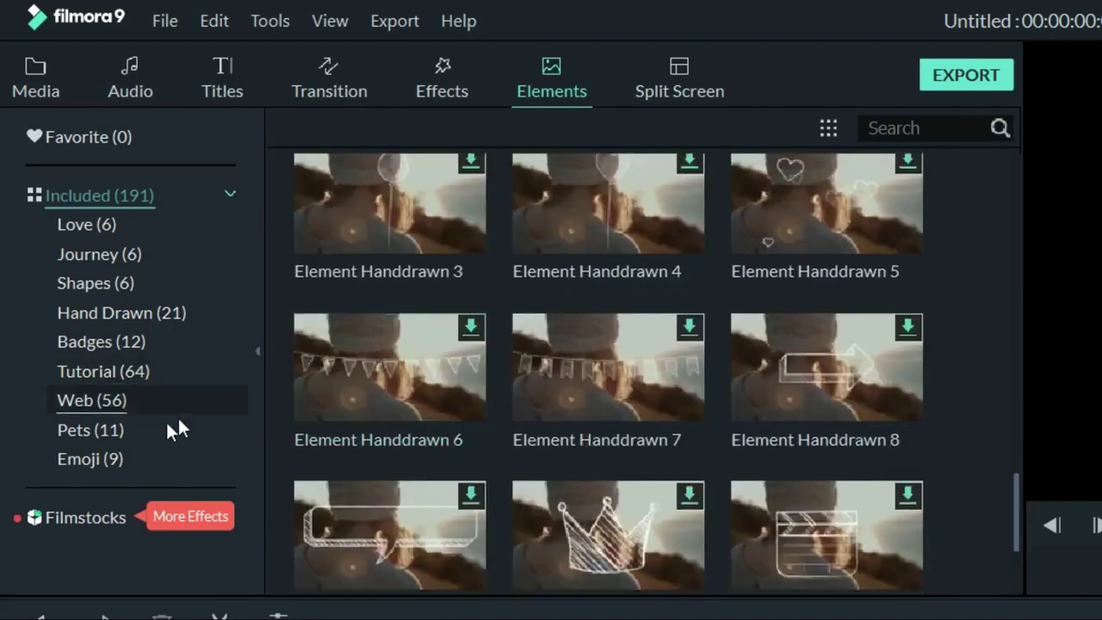
click(127, 457)
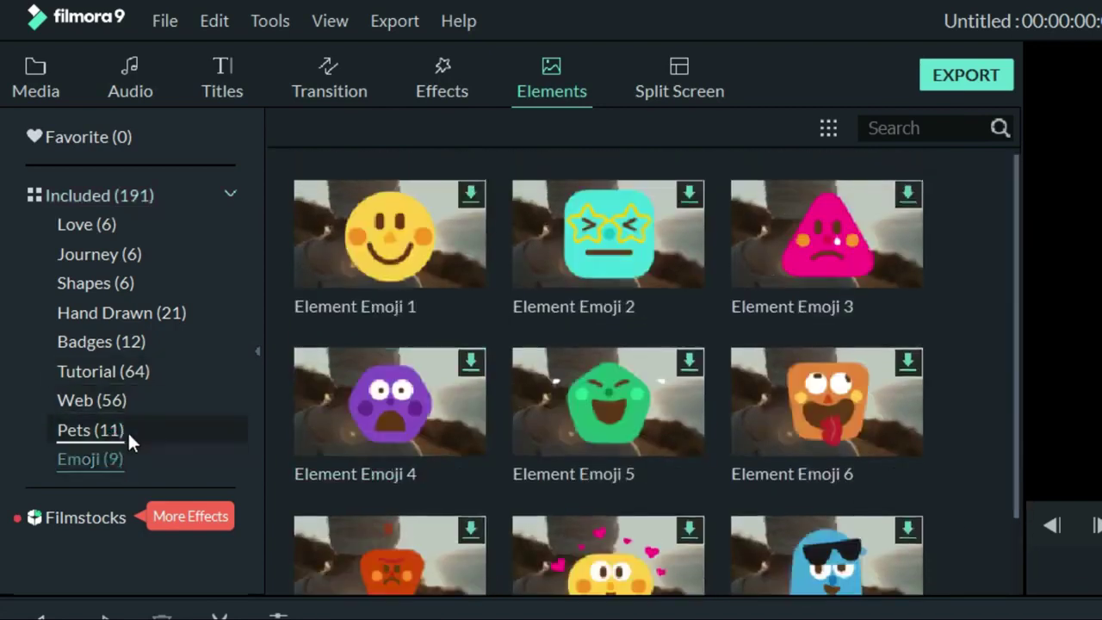
click(127, 431)
click(124, 399)
click(125, 372)
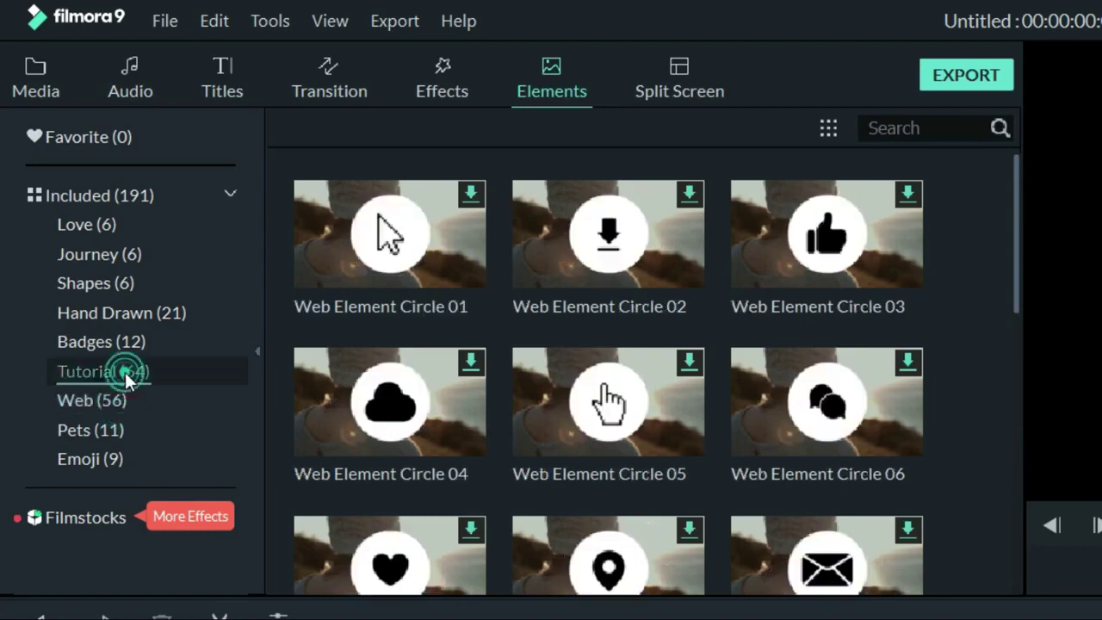
click(131, 389)
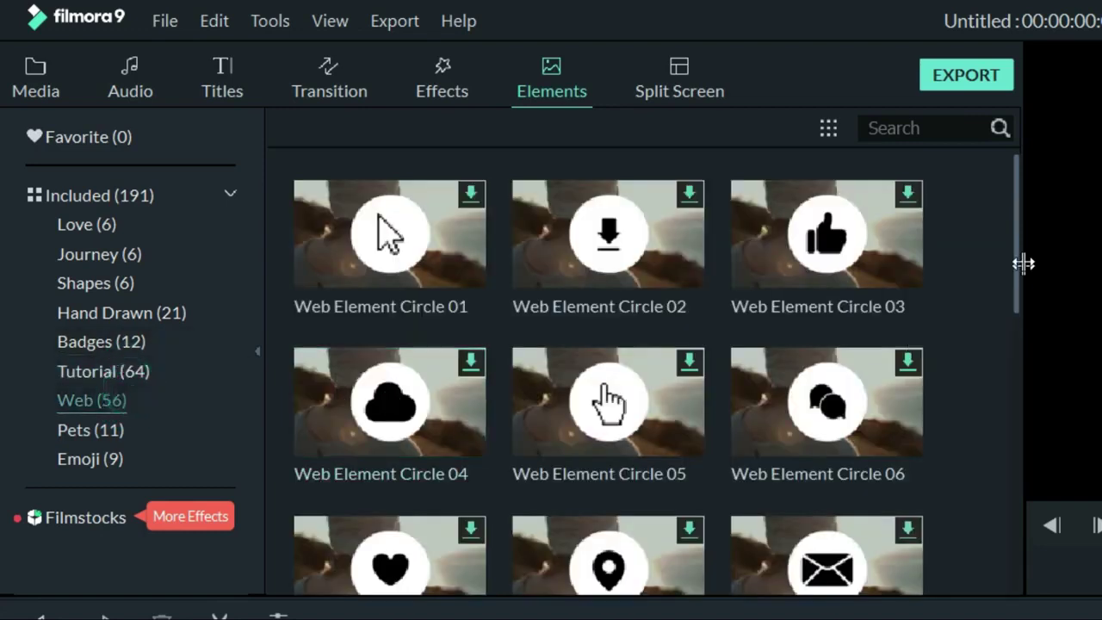
drag(1016, 214, 978, 191)
mouse_move(828, 233)
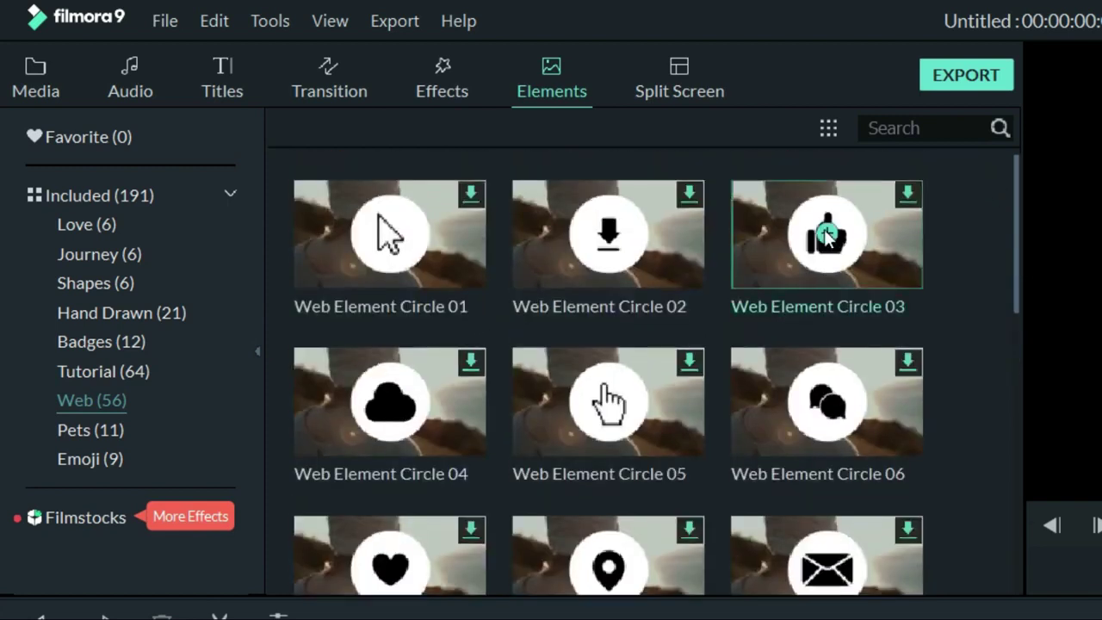
Step: Browse the remaining Web elements and the included split-screen layouts
drag(1017, 243, 1011, 207)
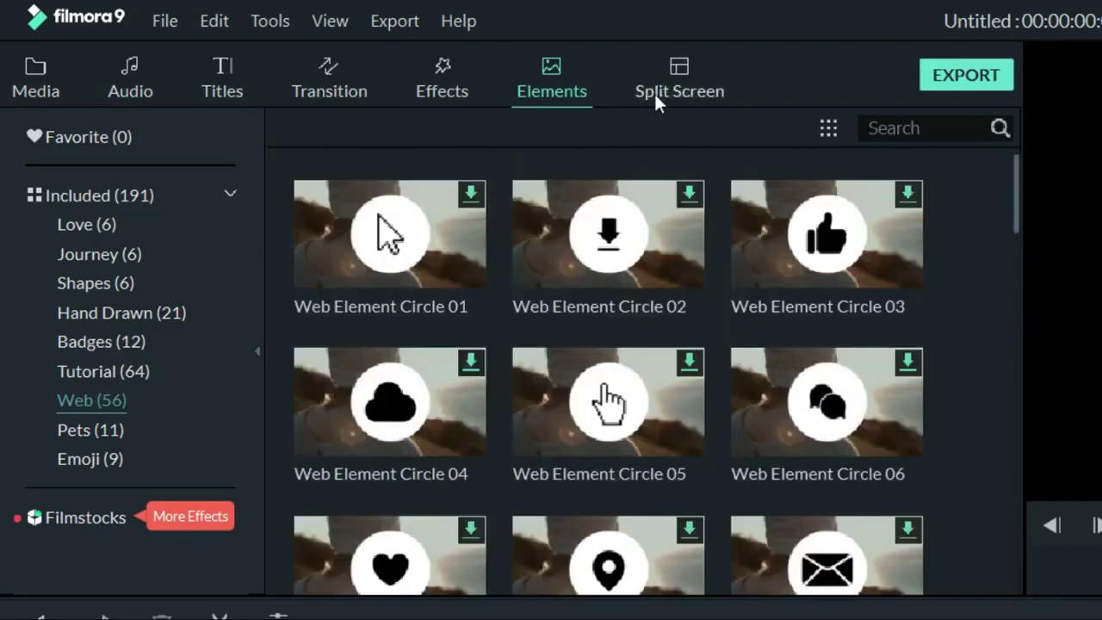
click(680, 86)
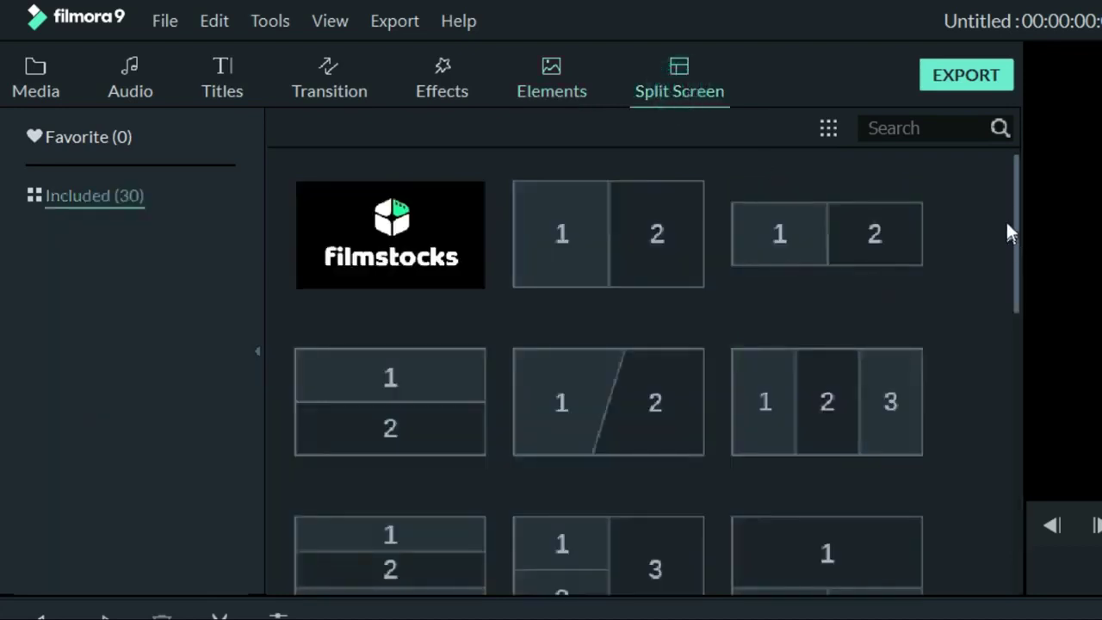
drag(1015, 205, 1011, 178)
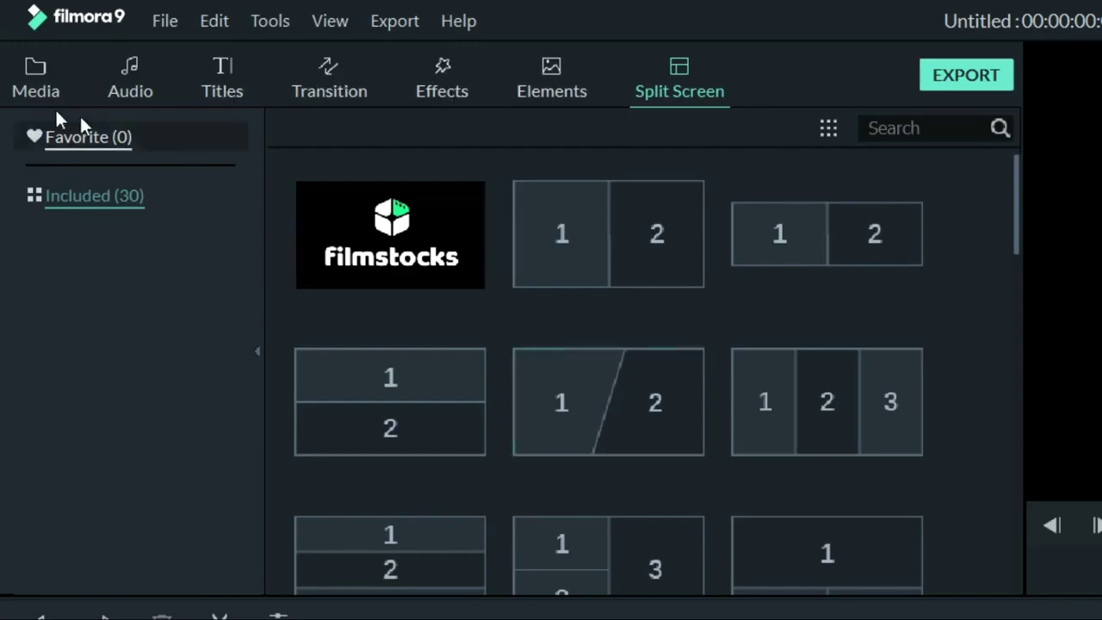
Step: Import the Claim video from the Output folder in Documents > Wondershare Filmora 9 into the project media
click(36, 86)
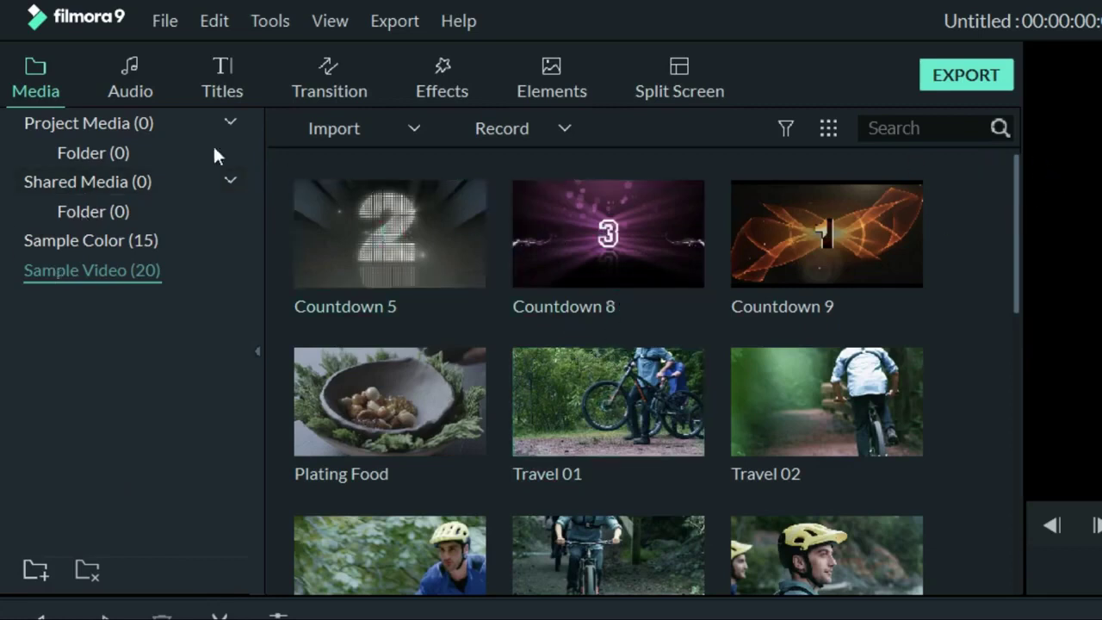
click(80, 121)
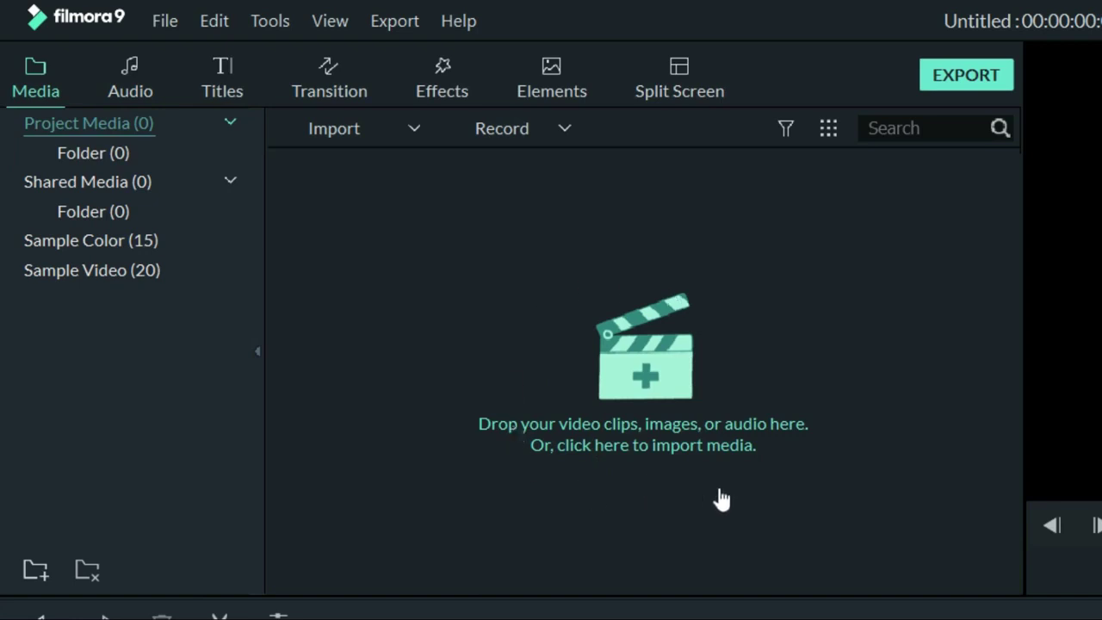
click(648, 379)
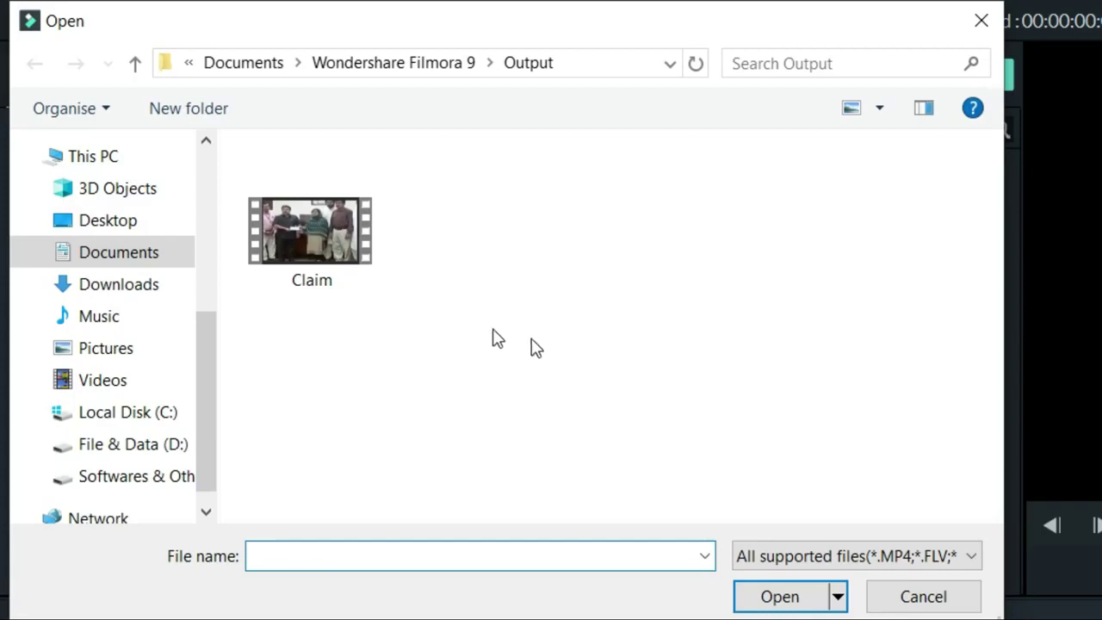
click(155, 253)
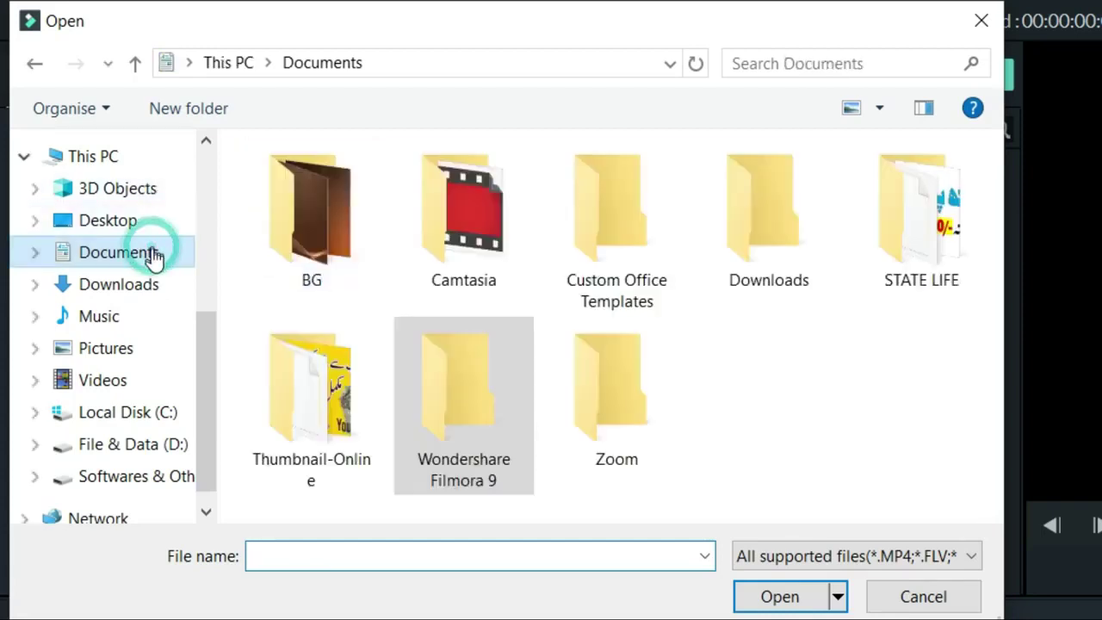
double_click(470, 389)
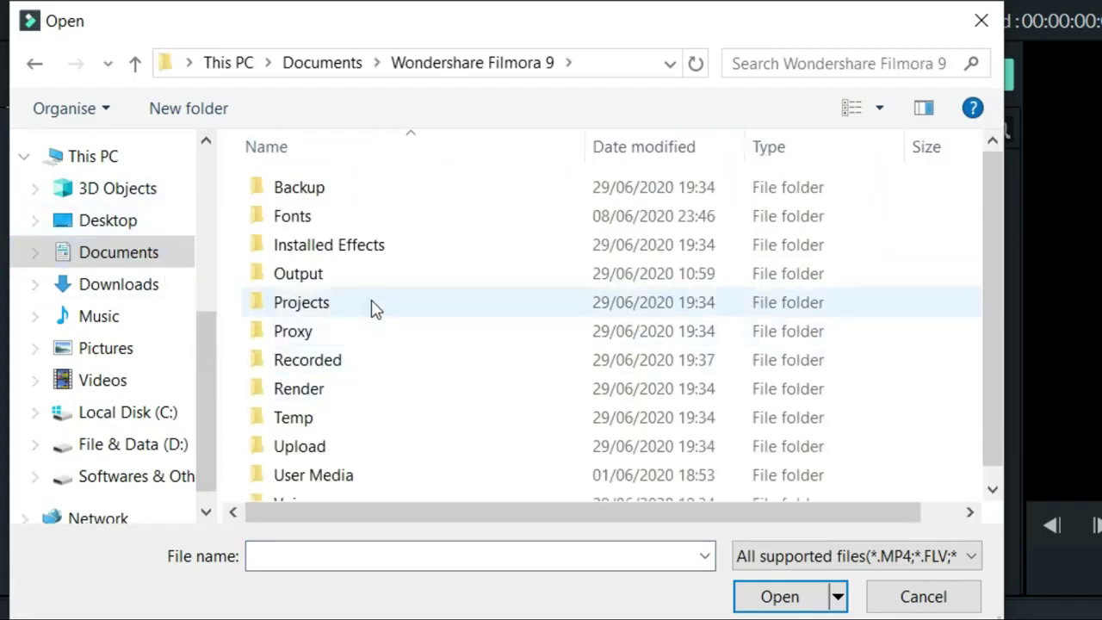
double_click(349, 277)
click(351, 258)
click(761, 598)
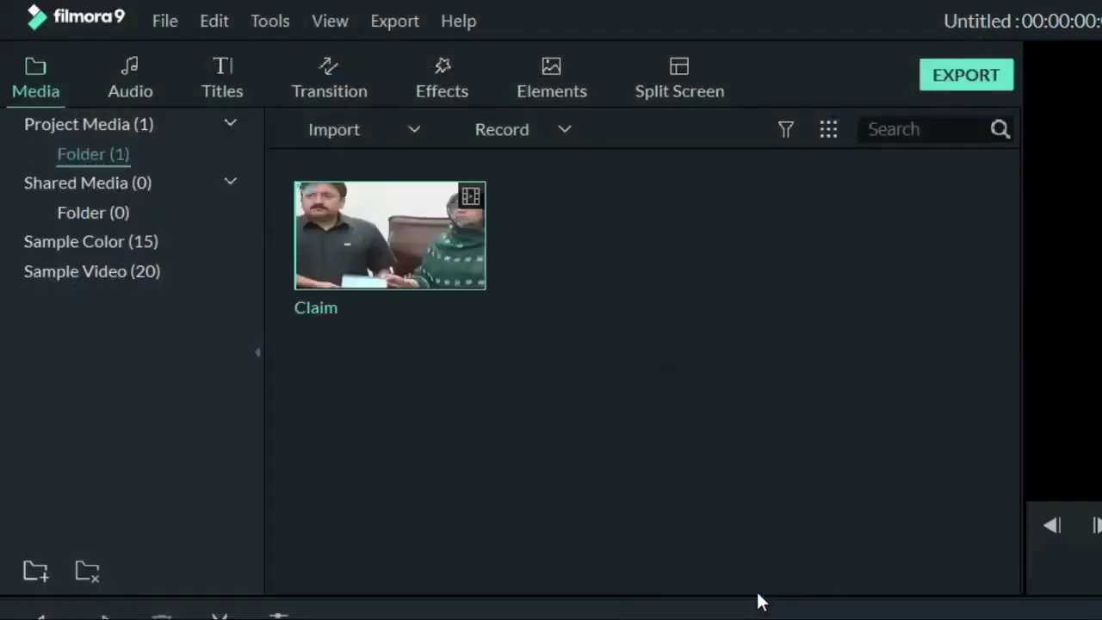
Step: Delete the imported Claim clip from the project media folder
right_click(420, 252)
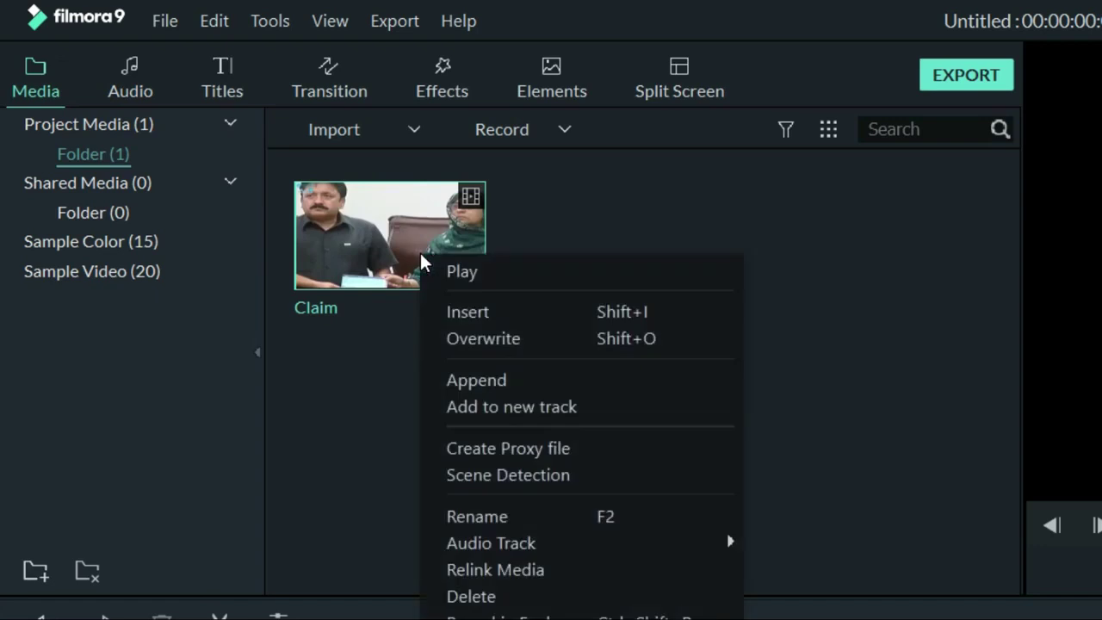
click(530, 594)
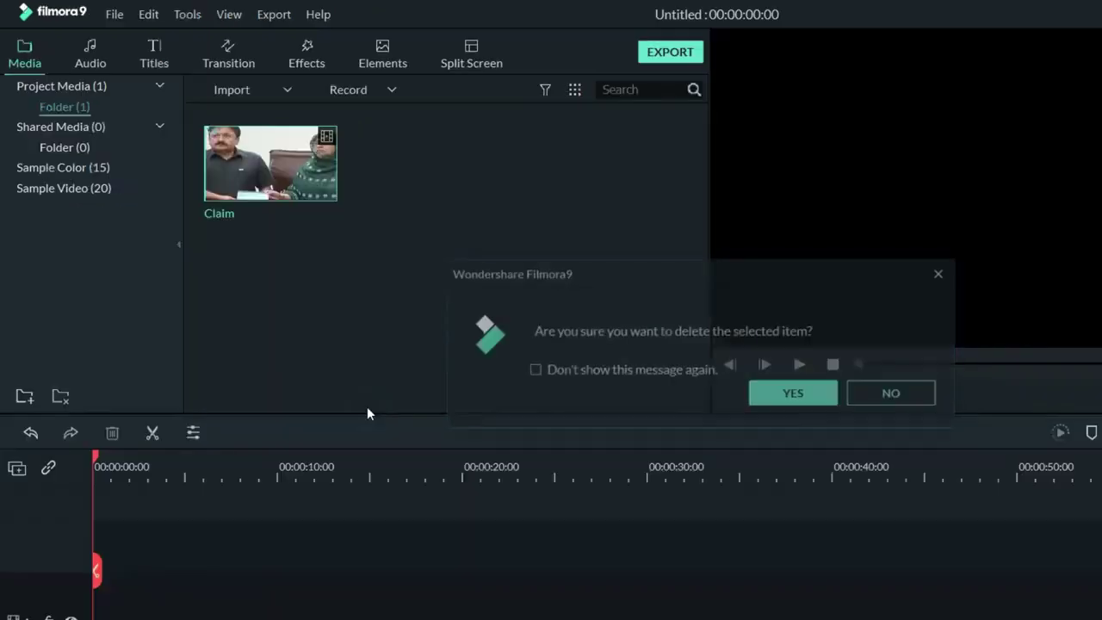
click(775, 398)
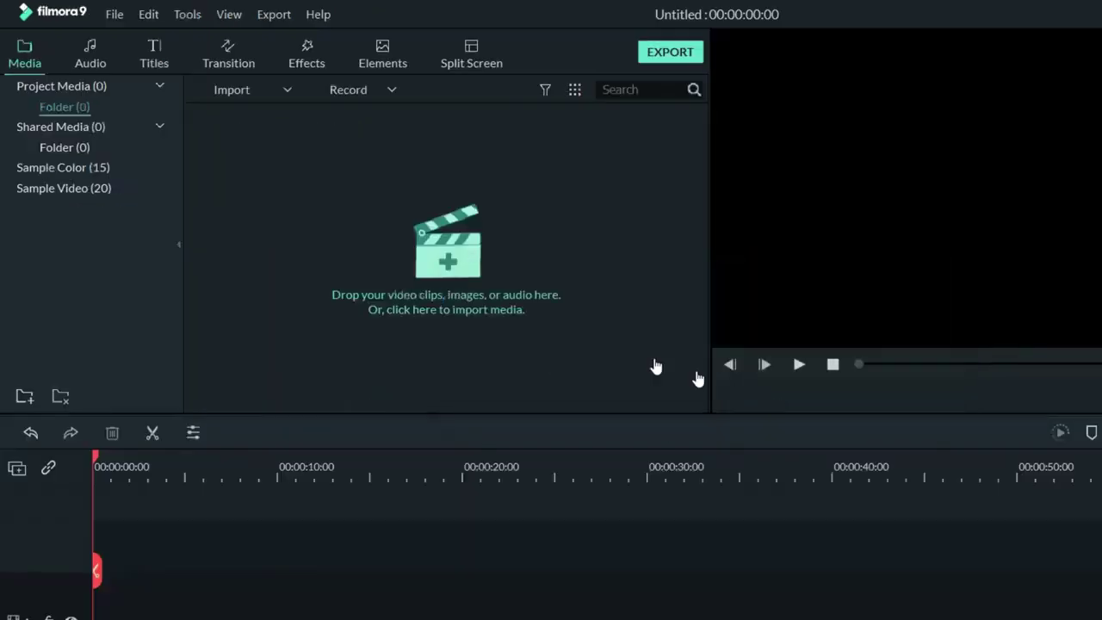
Step: Insert the Plating Food sample video at the start of the timeline and scrub near its end
click(60, 191)
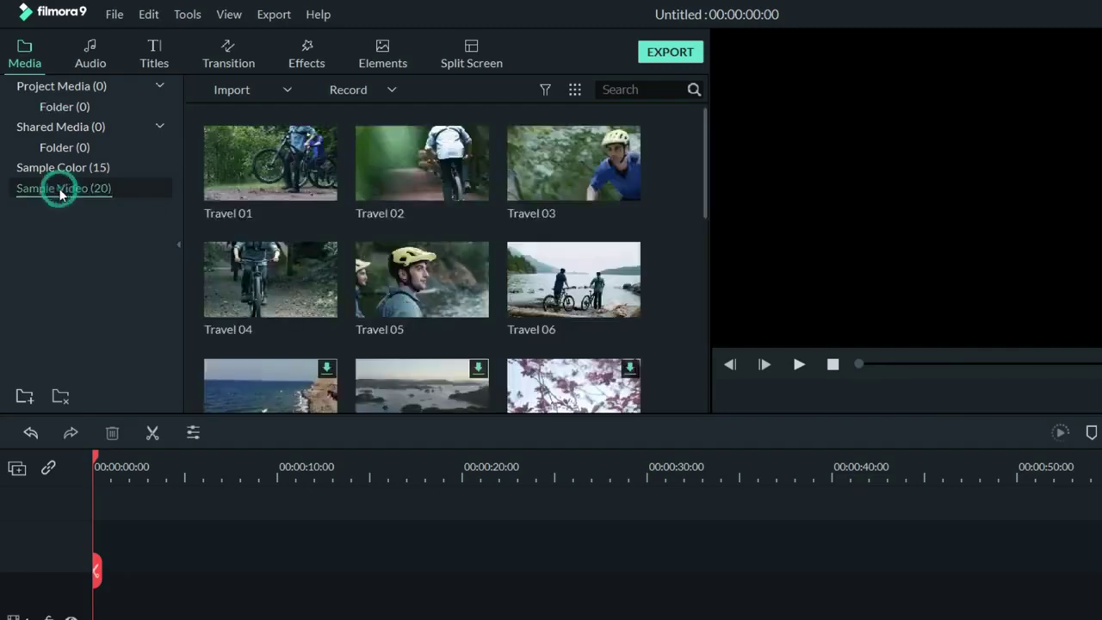
drag(708, 153, 706, 262)
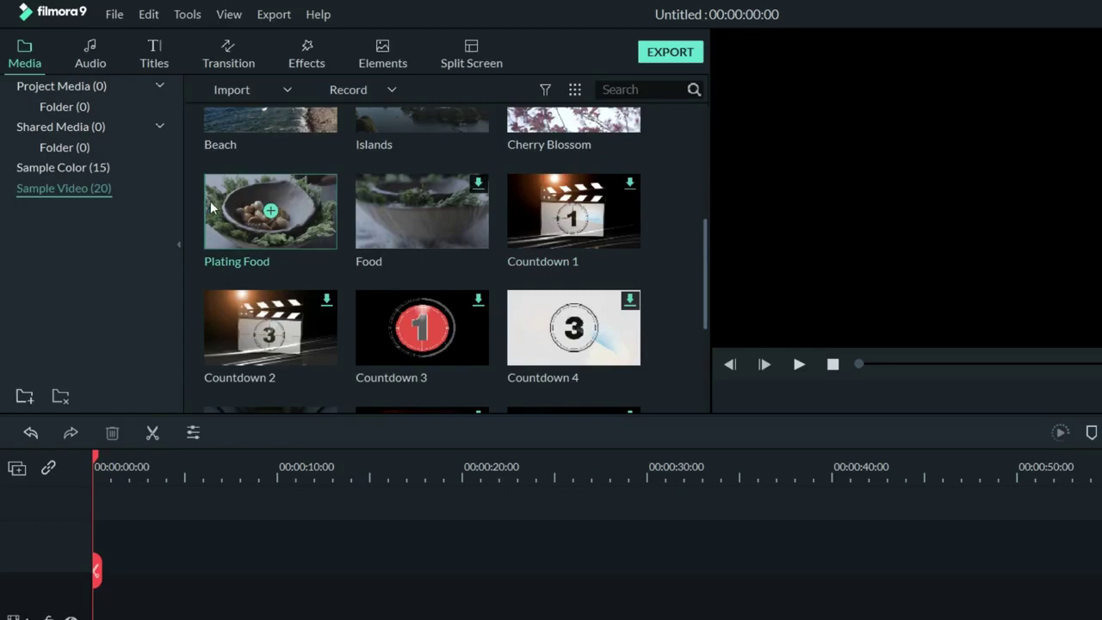
right_click(273, 214)
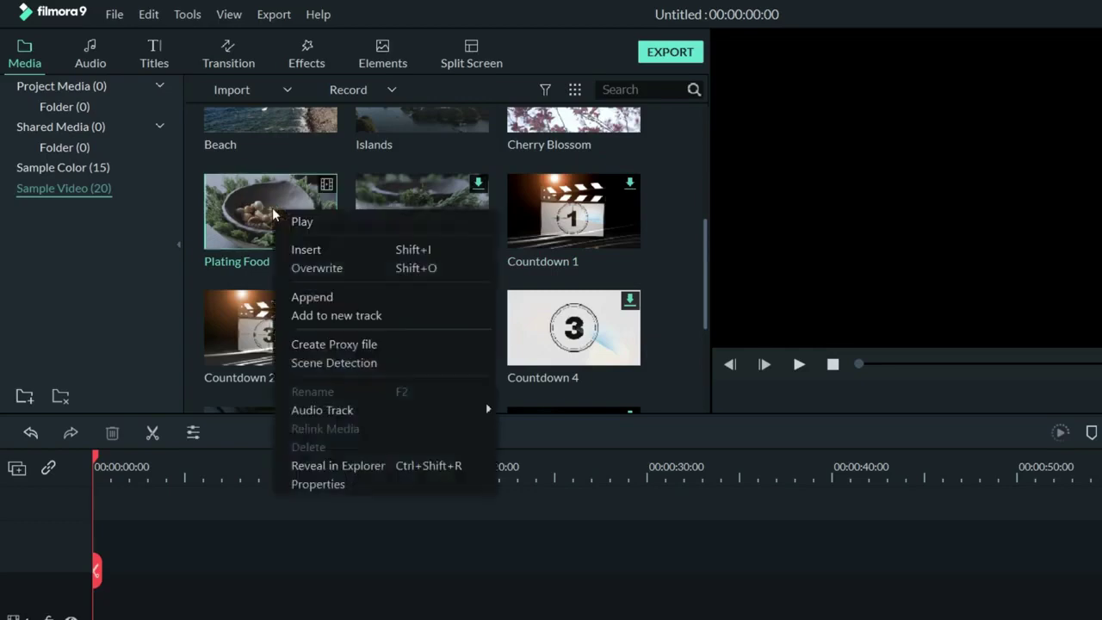
click(317, 249)
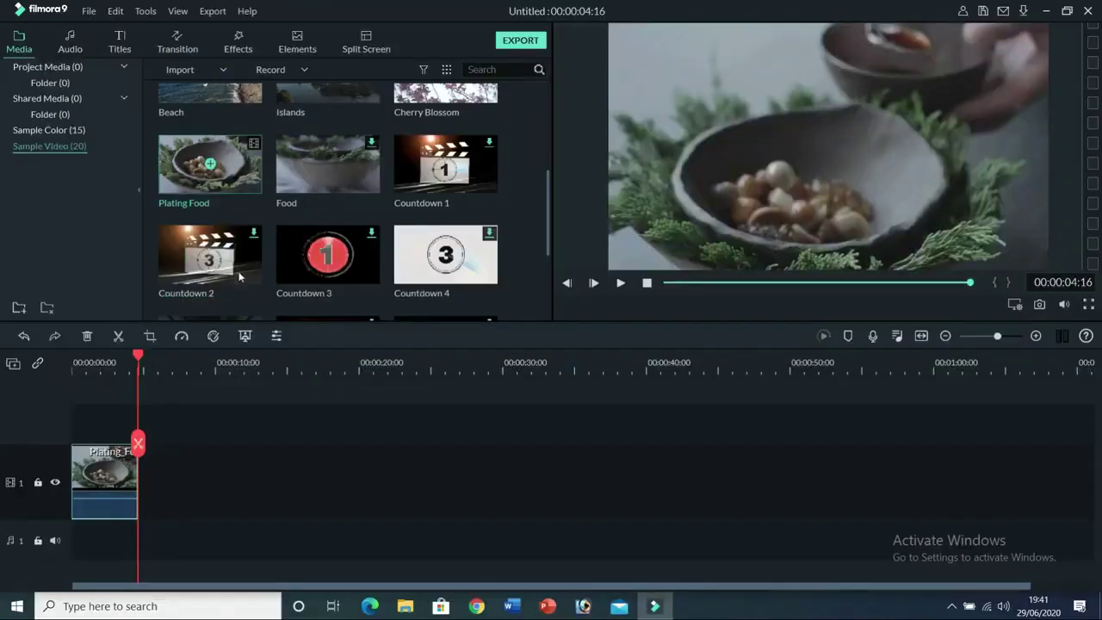
mouse_move(135, 361)
mouse_down()
mouse_move(54, 360)
mouse_move(135, 361)
mouse_up()
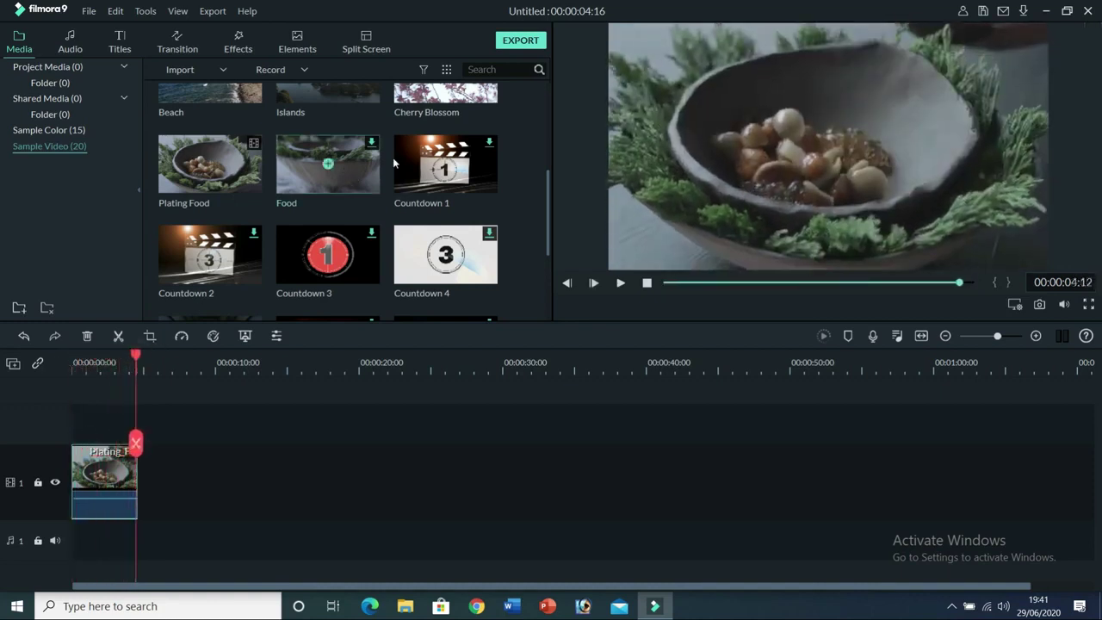
Step: Add the Travel 02 and Travel 06 sample videos in order after the Plating Food clip, and return the playhead to the start
drag(548, 197, 547, 105)
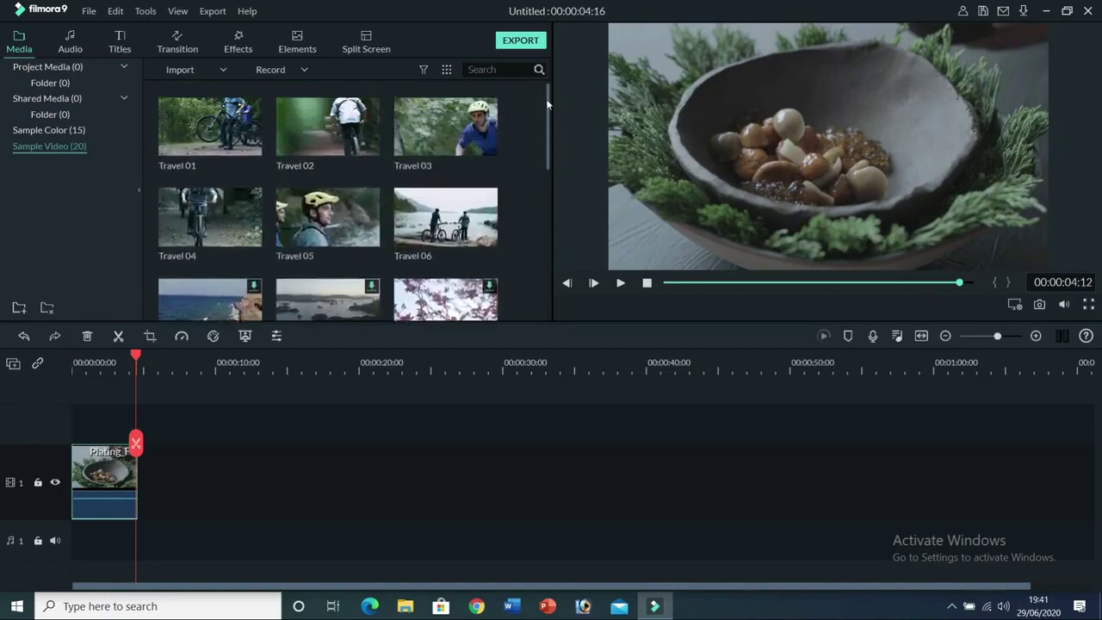
click(328, 127)
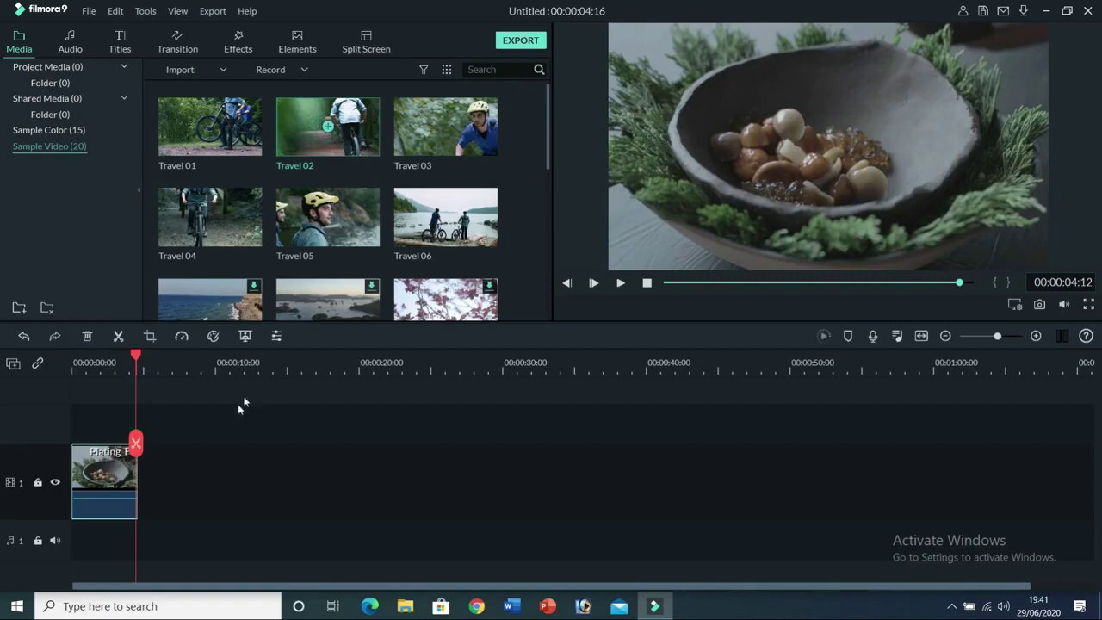
drag(361, 143, 140, 484)
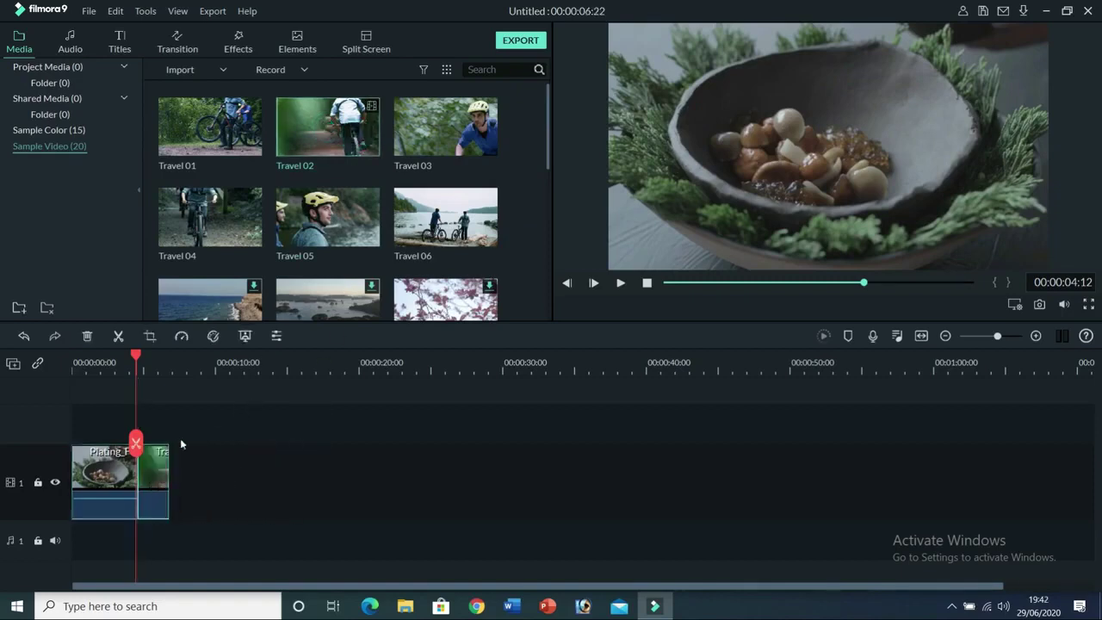
drag(453, 235, 182, 486)
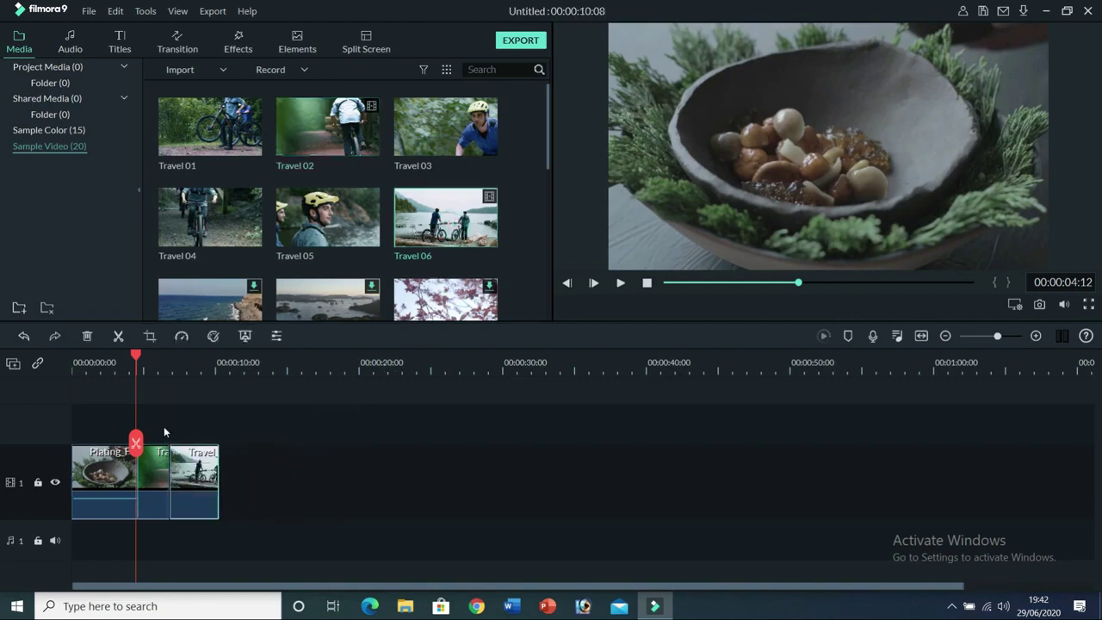
drag(137, 356, 74, 356)
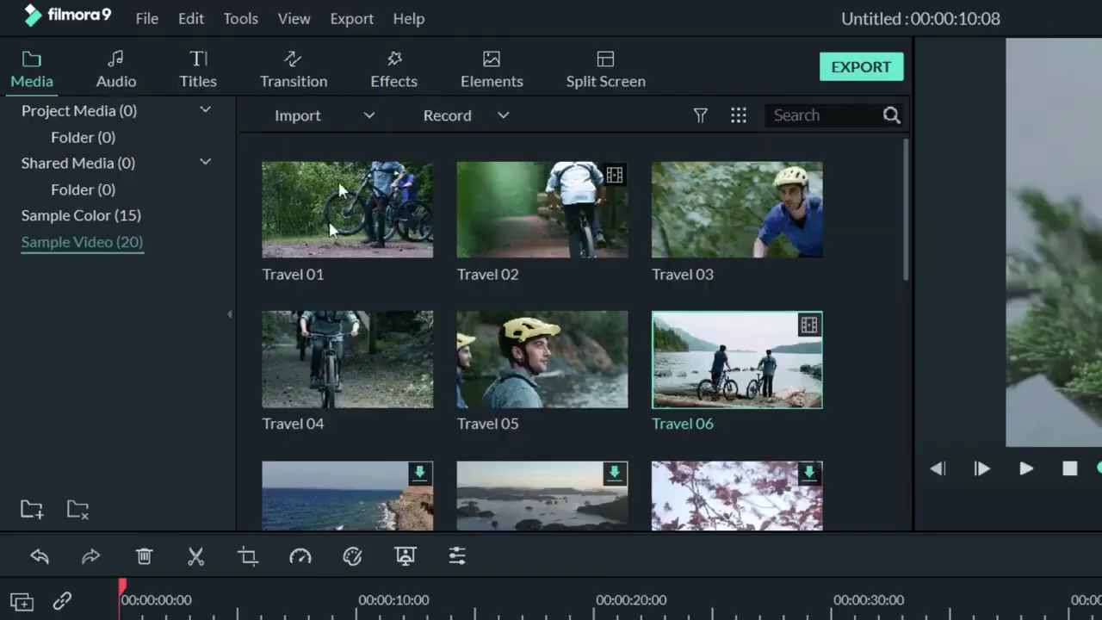
Step: Examine the Openers and End Credits title templates for a suitable title
click(201, 62)
click(112, 226)
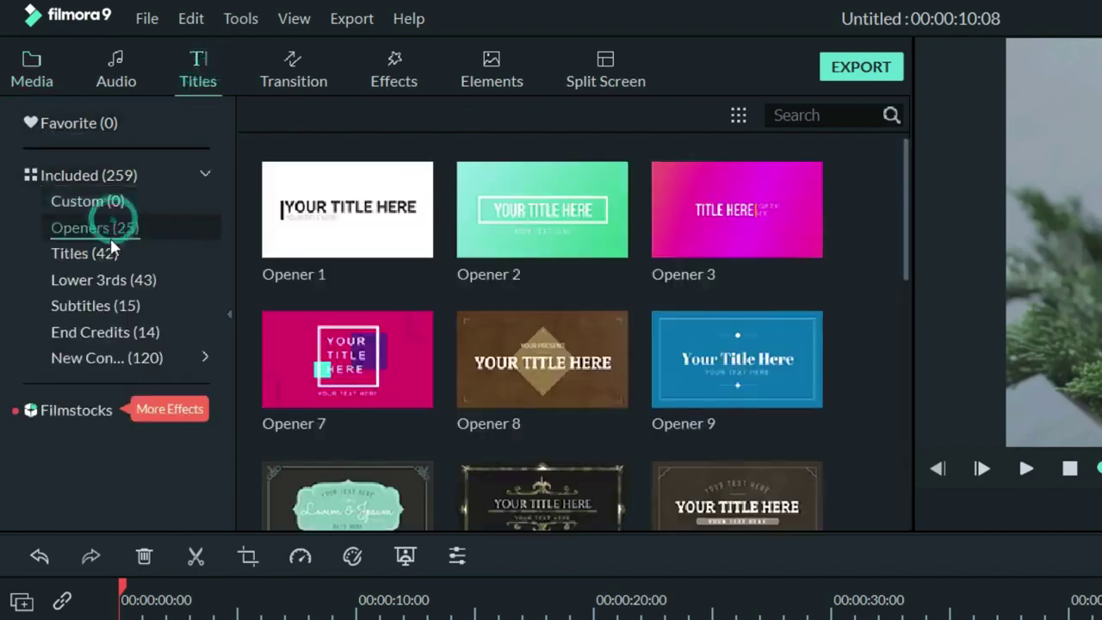
click(110, 252)
click(73, 227)
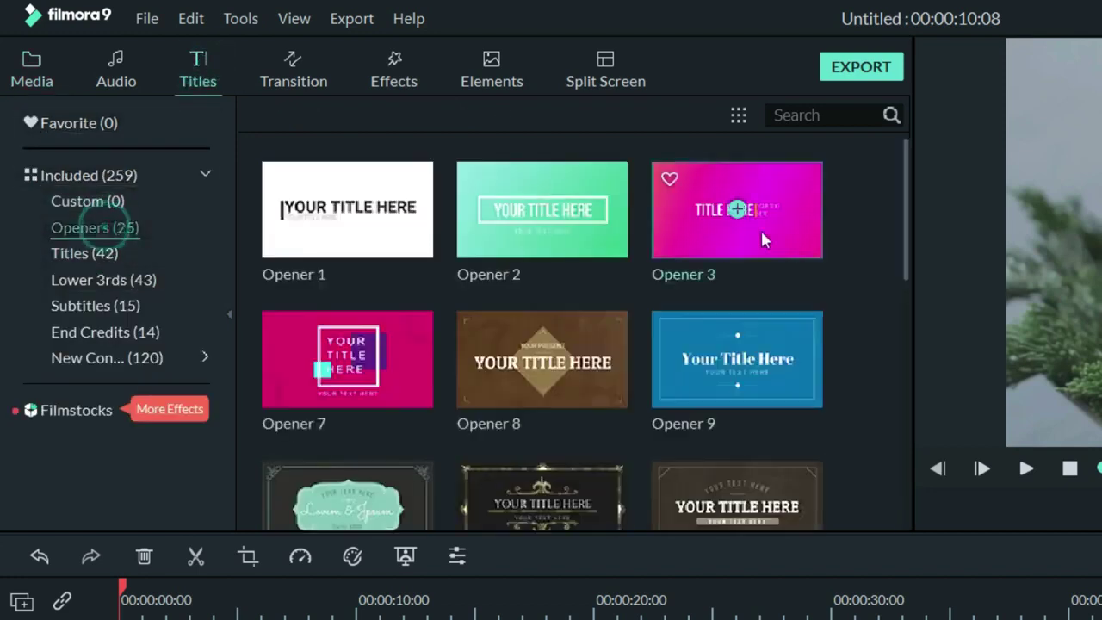
drag(907, 179, 919, 495)
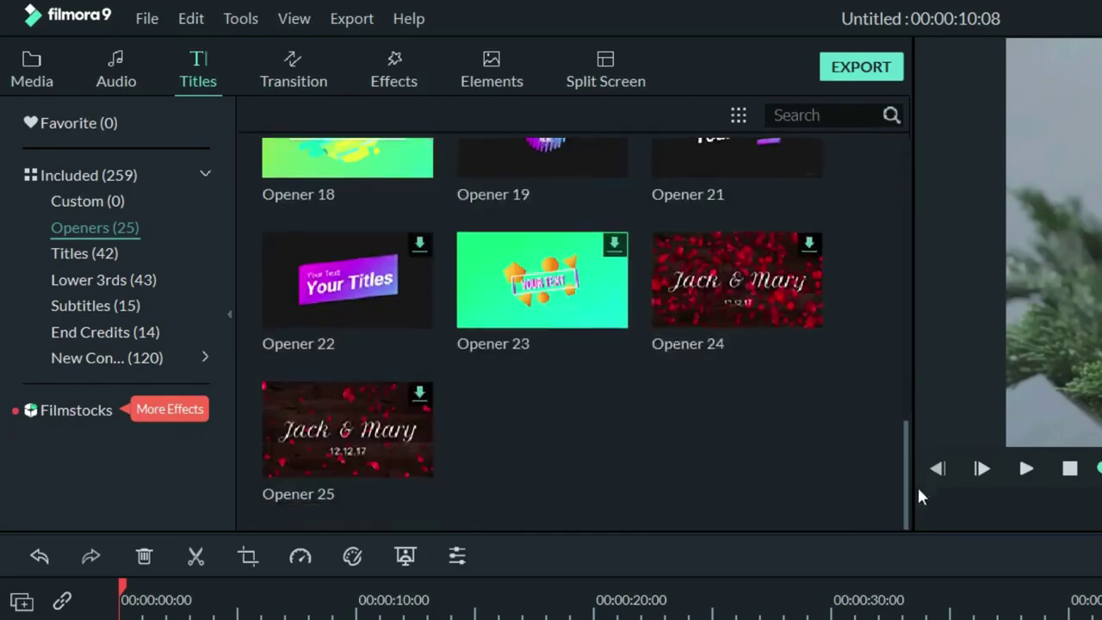
click(138, 331)
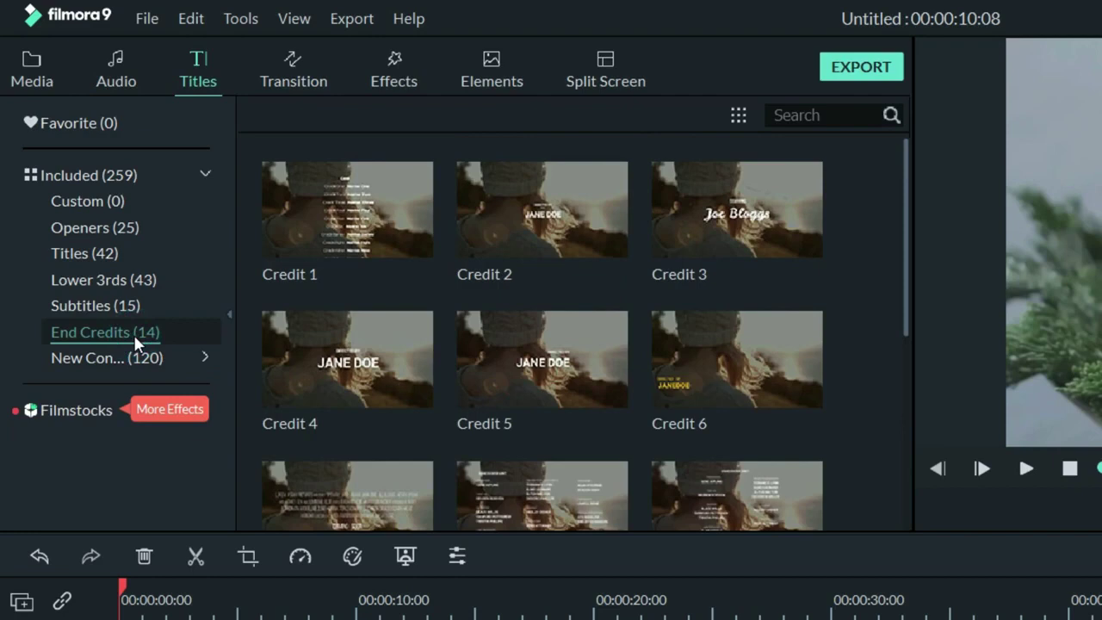
click(112, 304)
click(115, 329)
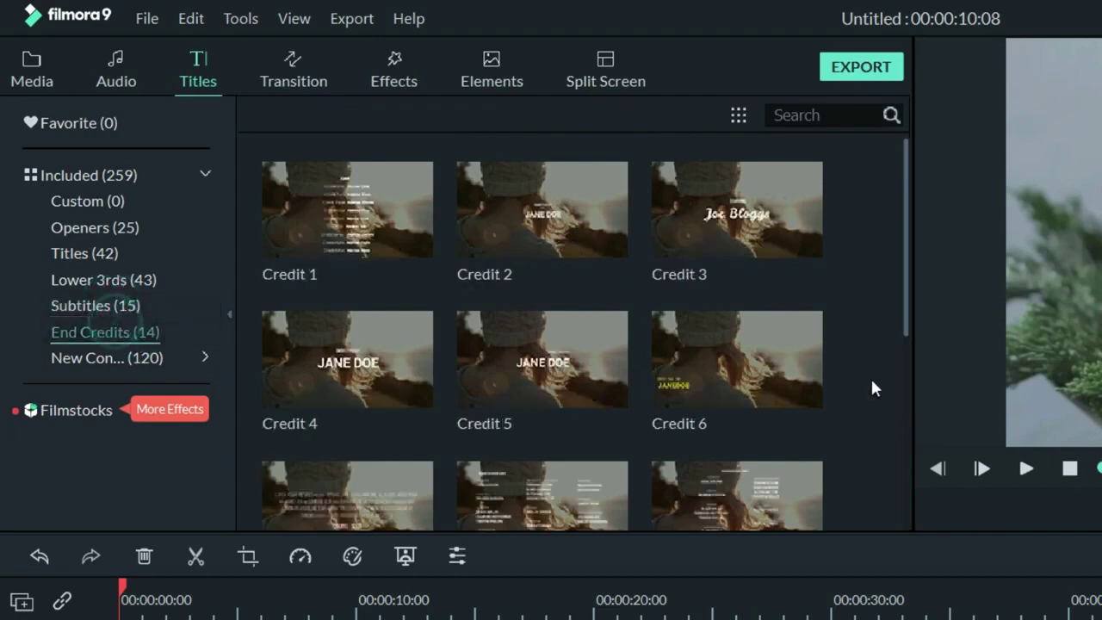
drag(904, 202, 910, 462)
Step: Apply the New Opener 15 title from the new content category at the start of the timeline
click(102, 359)
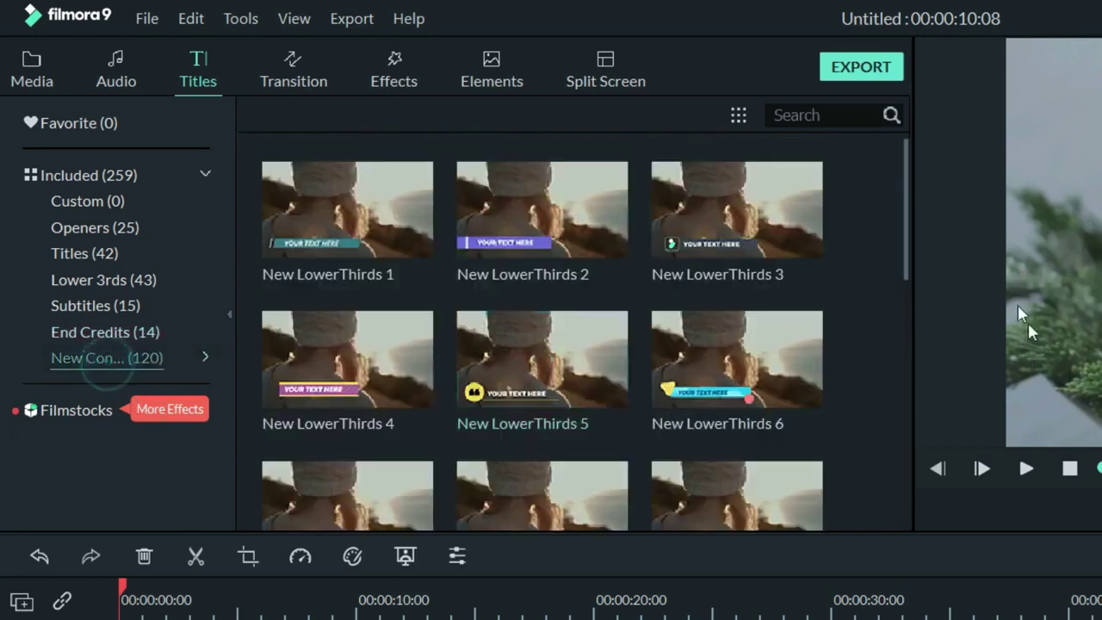
drag(907, 181, 907, 499)
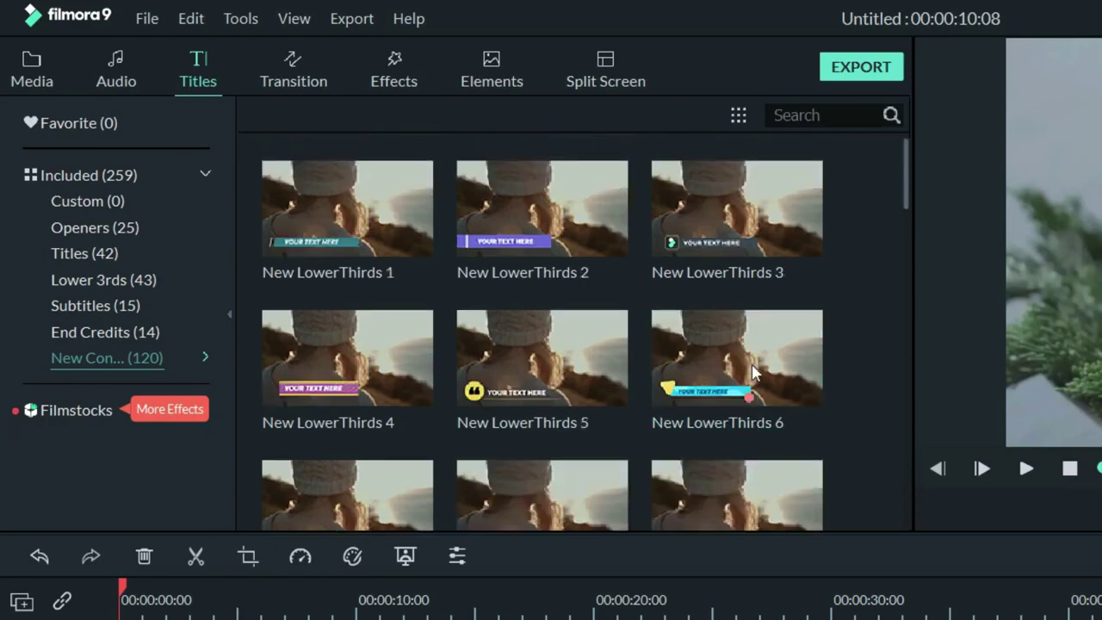
scroll(800, 380, up, 10)
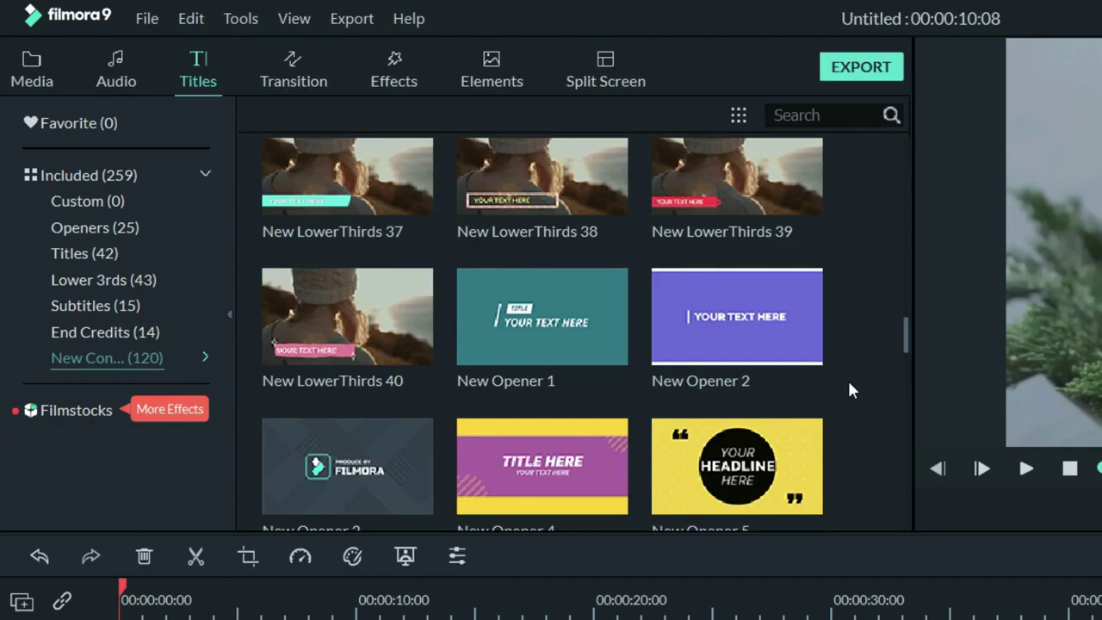
scroll(848, 384, down, 5)
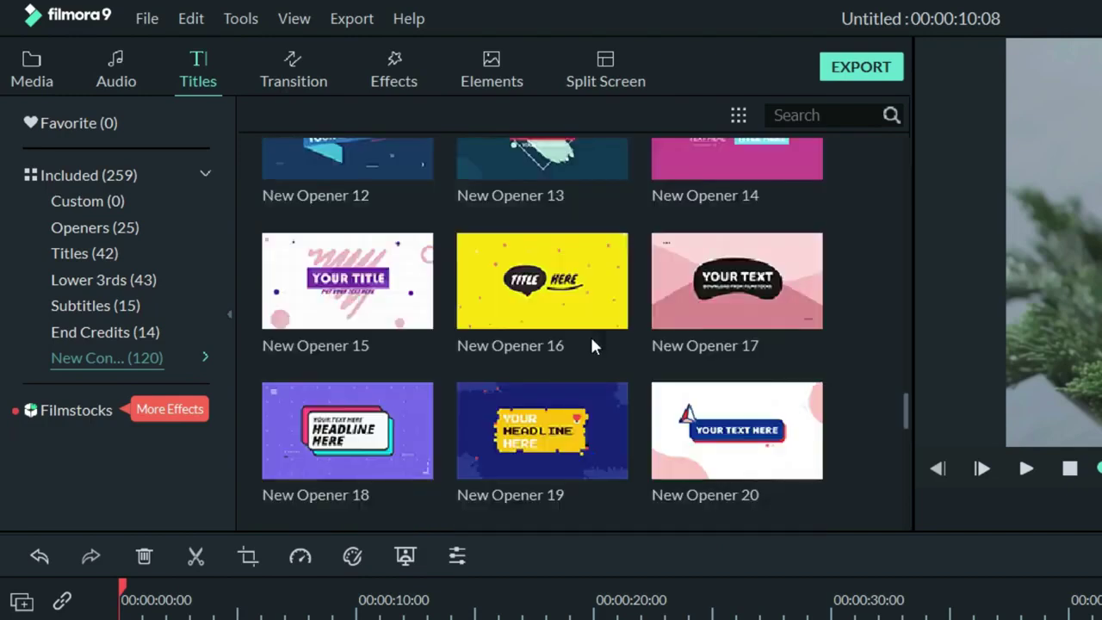
right_click(348, 281)
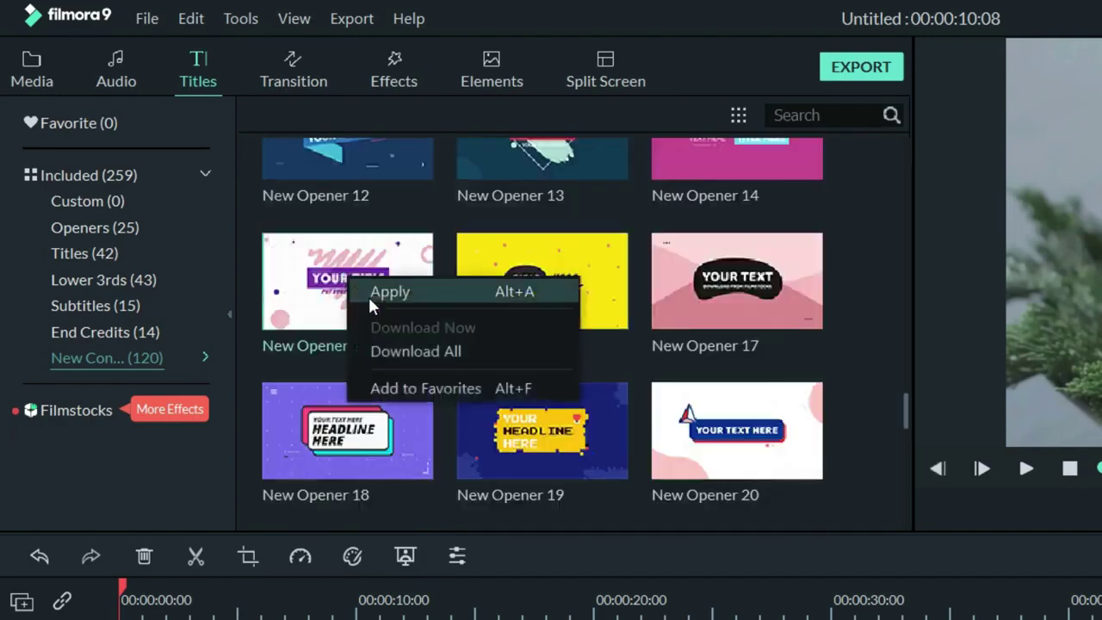
click(368, 293)
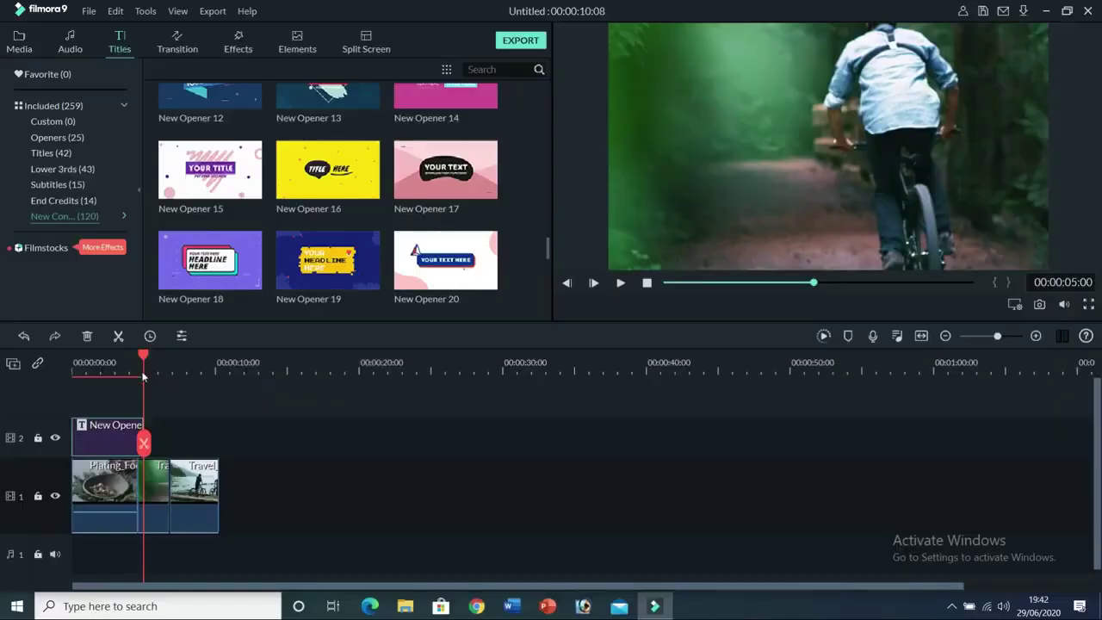
Step: Preview the opener title and move it from track 2 to the start of video track 1, ahead of the Plating Food clip
drag(141, 355, 88, 370)
key(space)
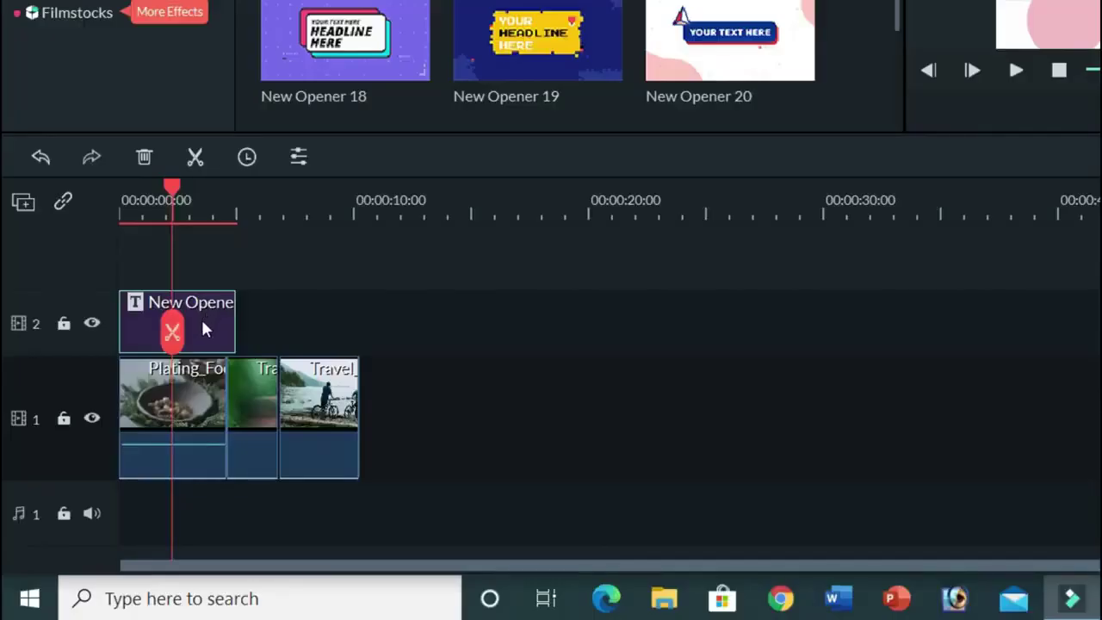
drag(204, 327, 193, 399)
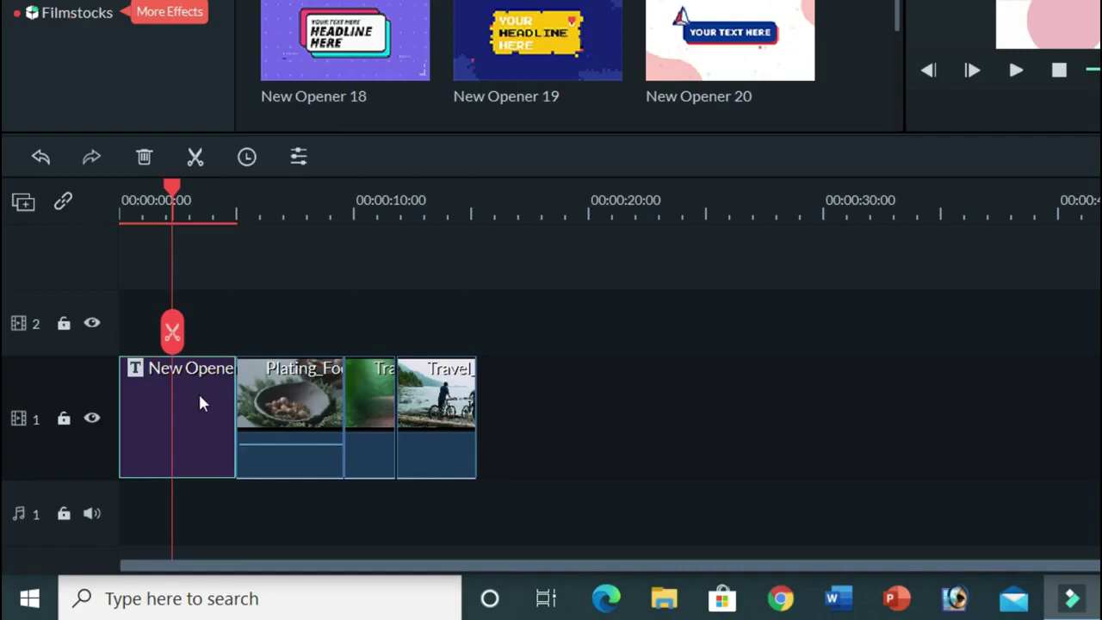
Step: Play the timeline from the start to preview the opener, and return the playhead to the opener title
drag(169, 187, 103, 191)
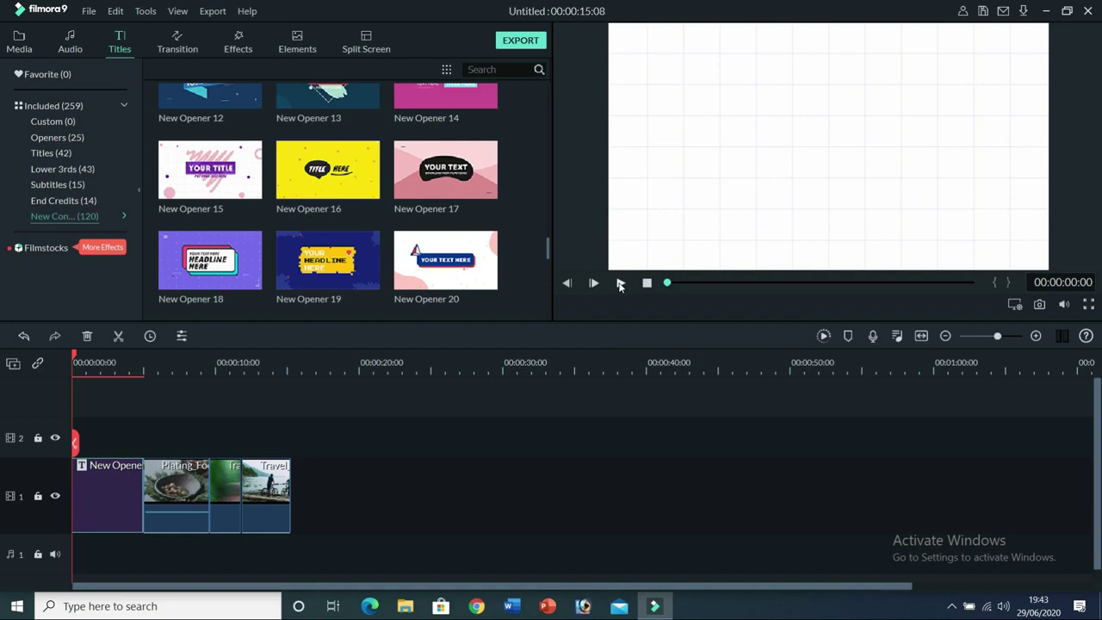
click(620, 284)
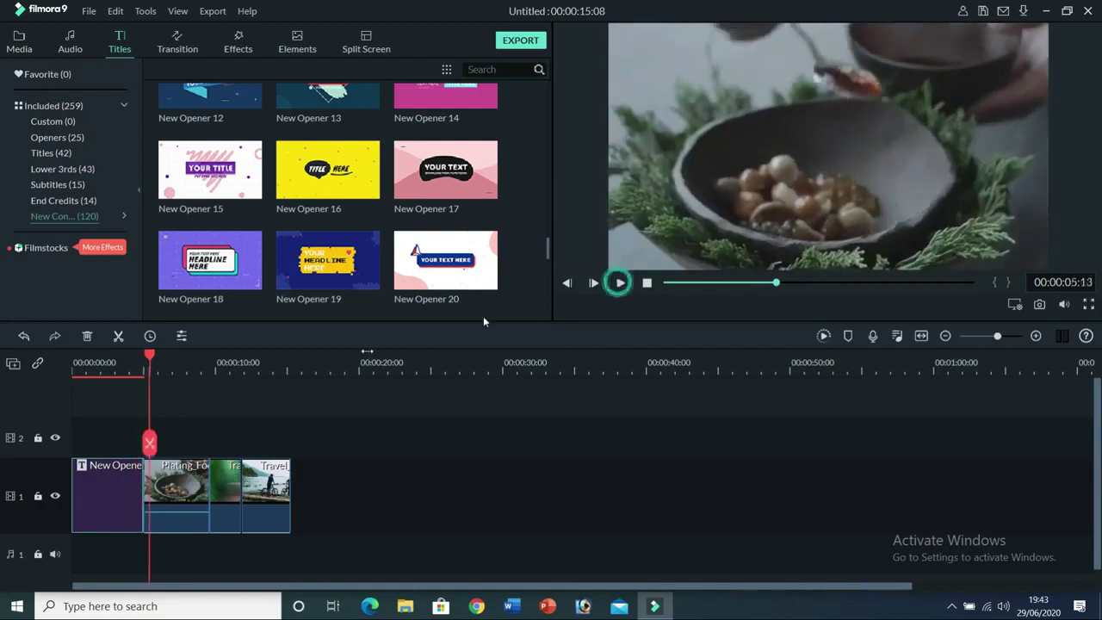
drag(151, 356, 100, 419)
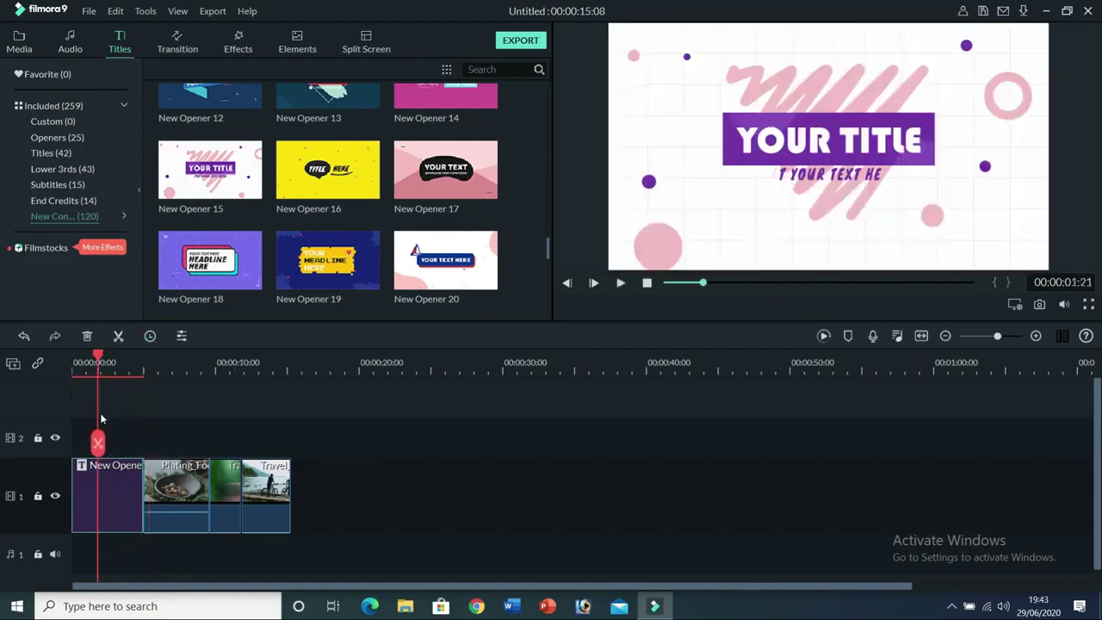
Step: Change the main heading of the New Opener 15 title to WELCOME in the advanced text editor
double_click(107, 498)
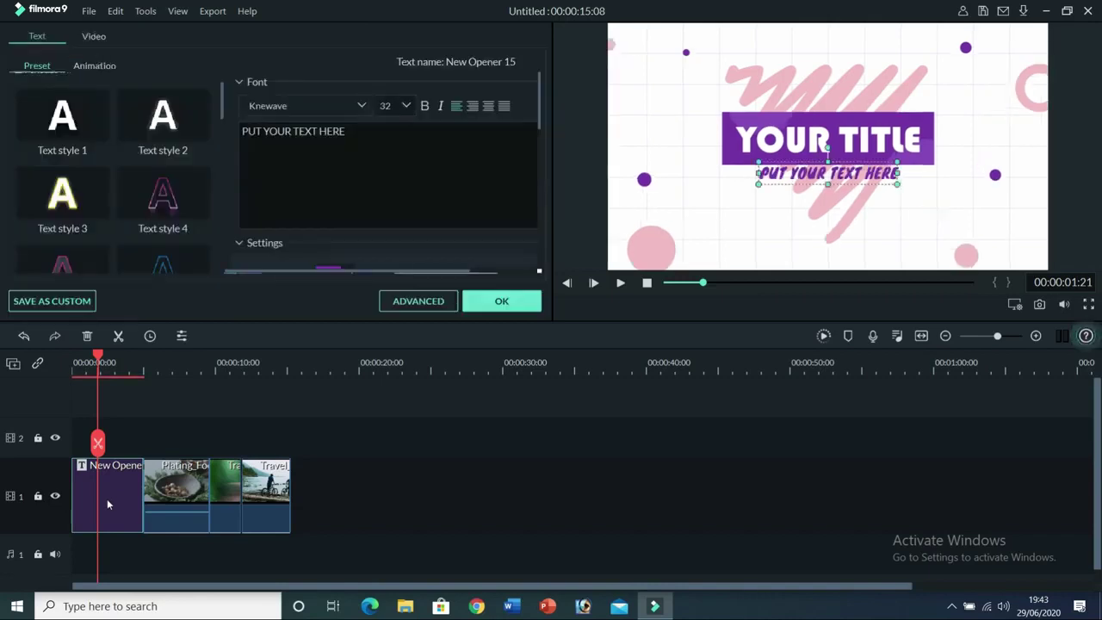
click(401, 303)
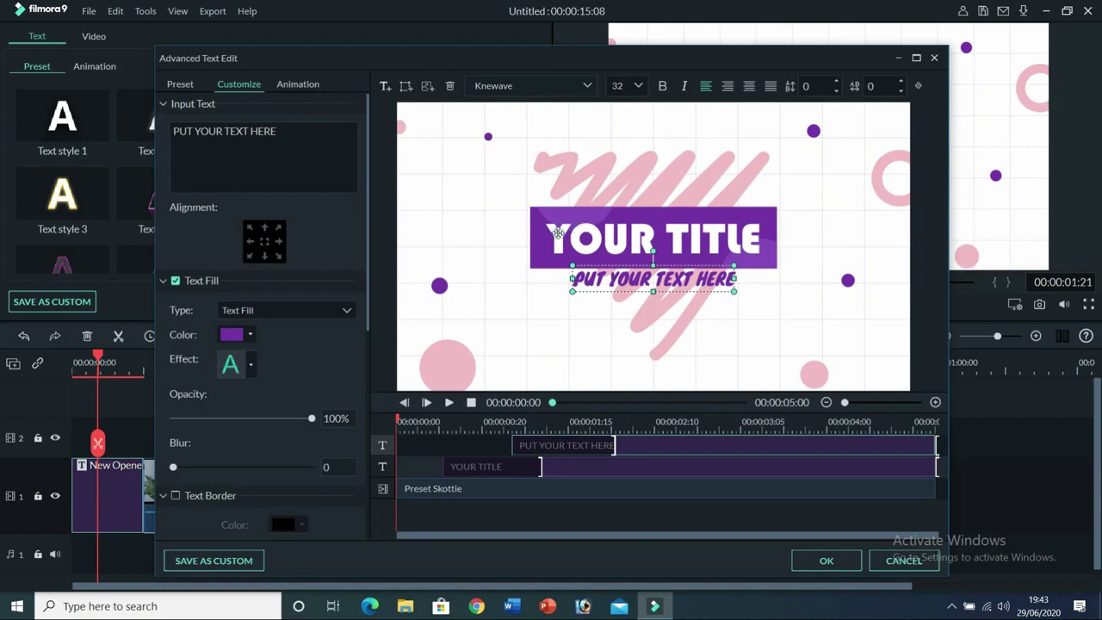
click(558, 240)
drag(575, 238, 761, 246)
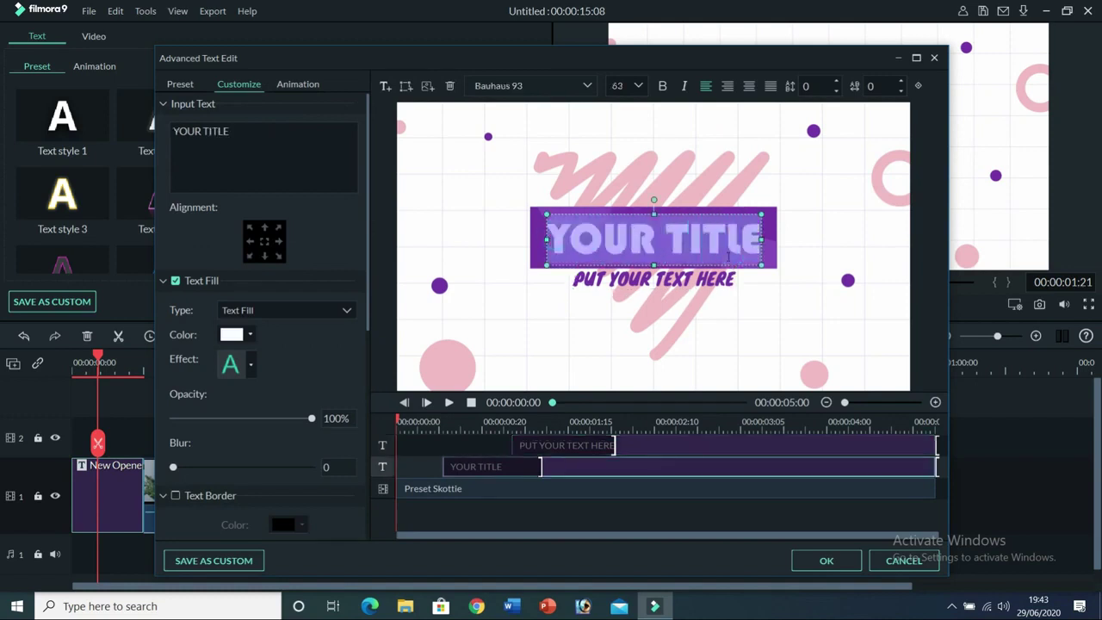
text(WEL)
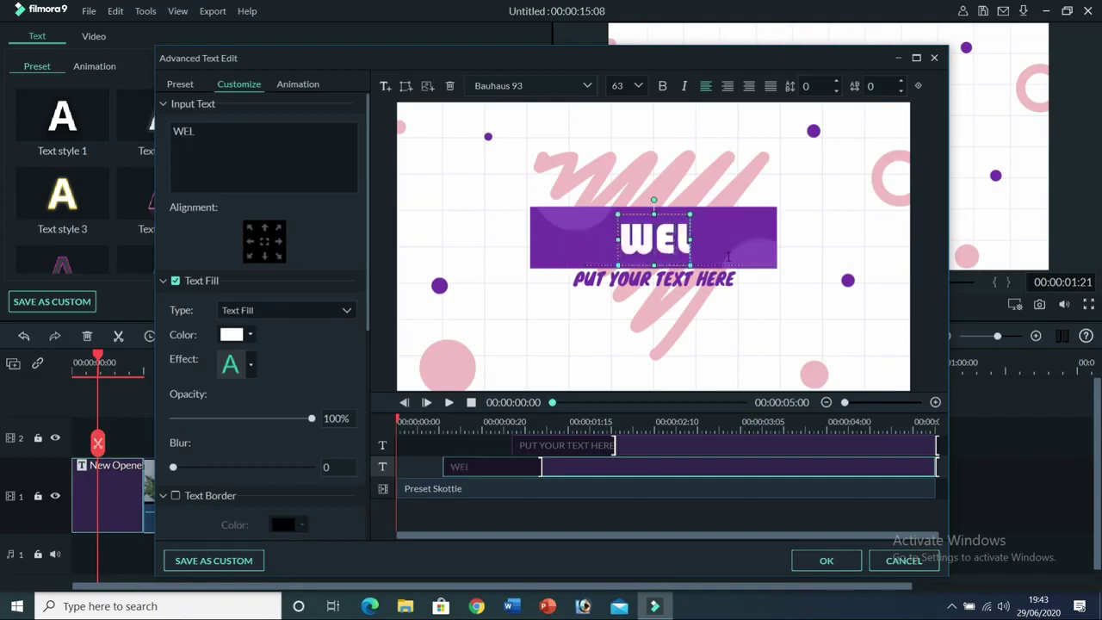
text(COME)
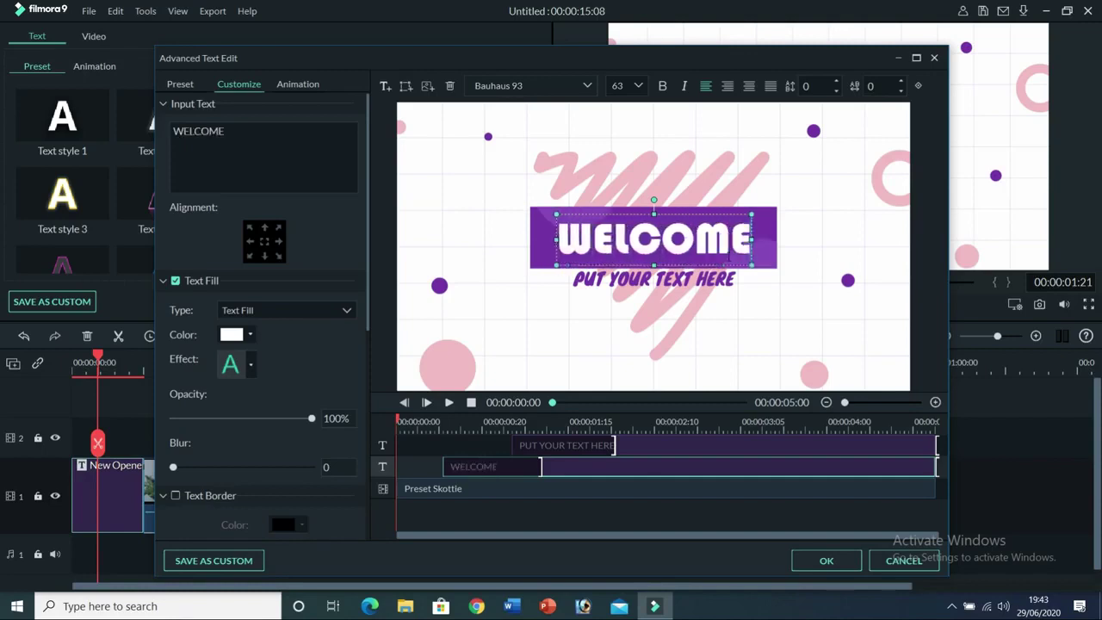
Step: Replace the opener's subtitle with "2 MY CHANNEL: ABC" and apply the title changes
click(687, 287)
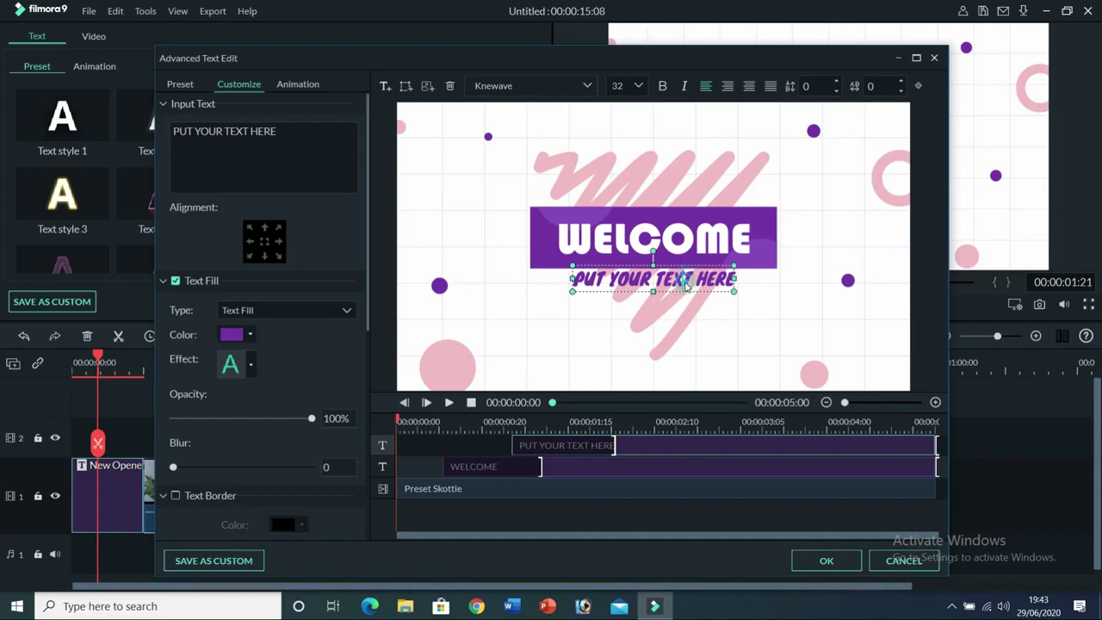
double_click(685, 282)
text(2)
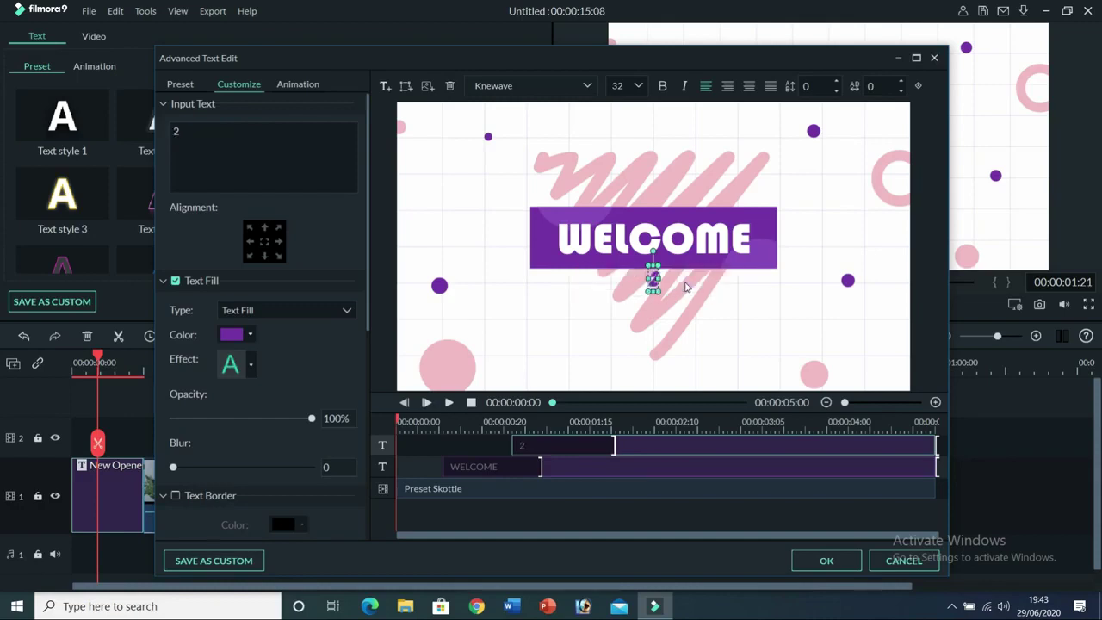
text( MY CHANNEL)
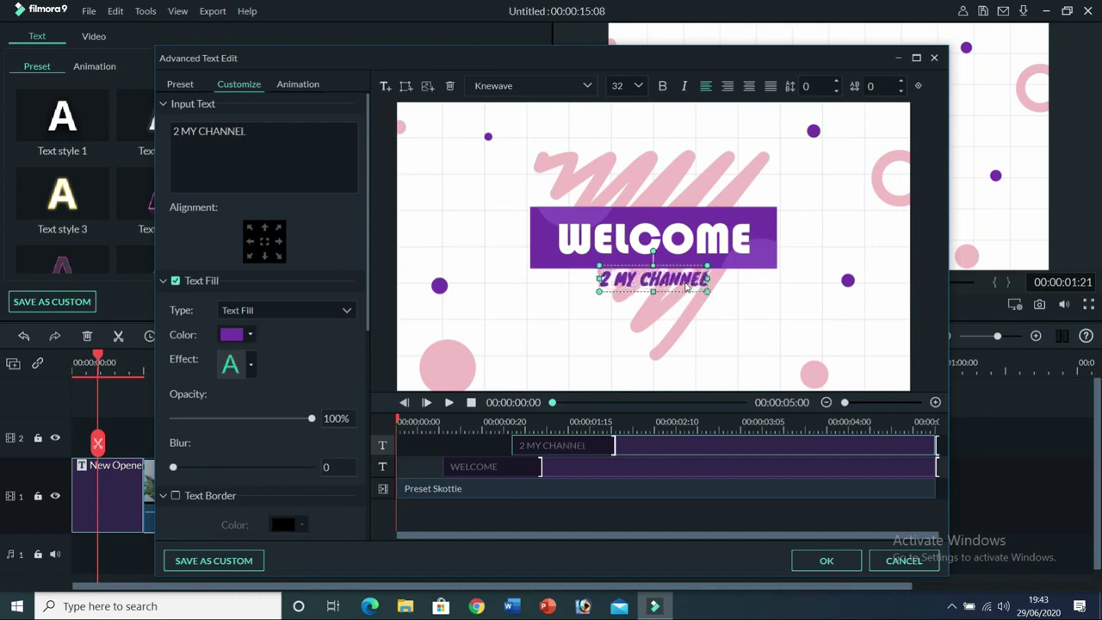
text(: ABC)
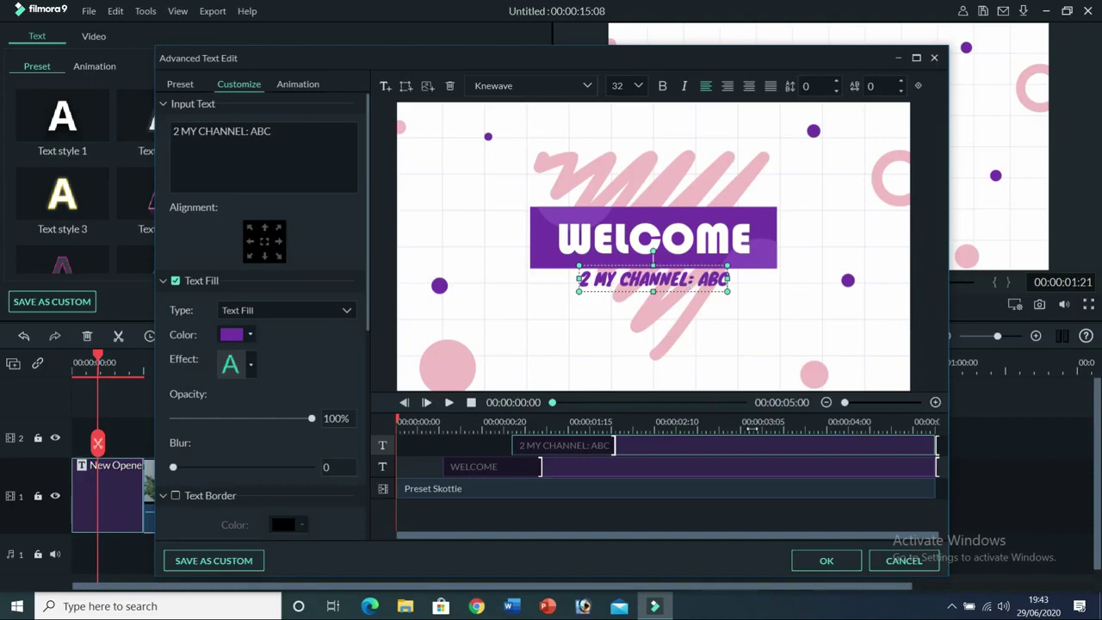
click(826, 560)
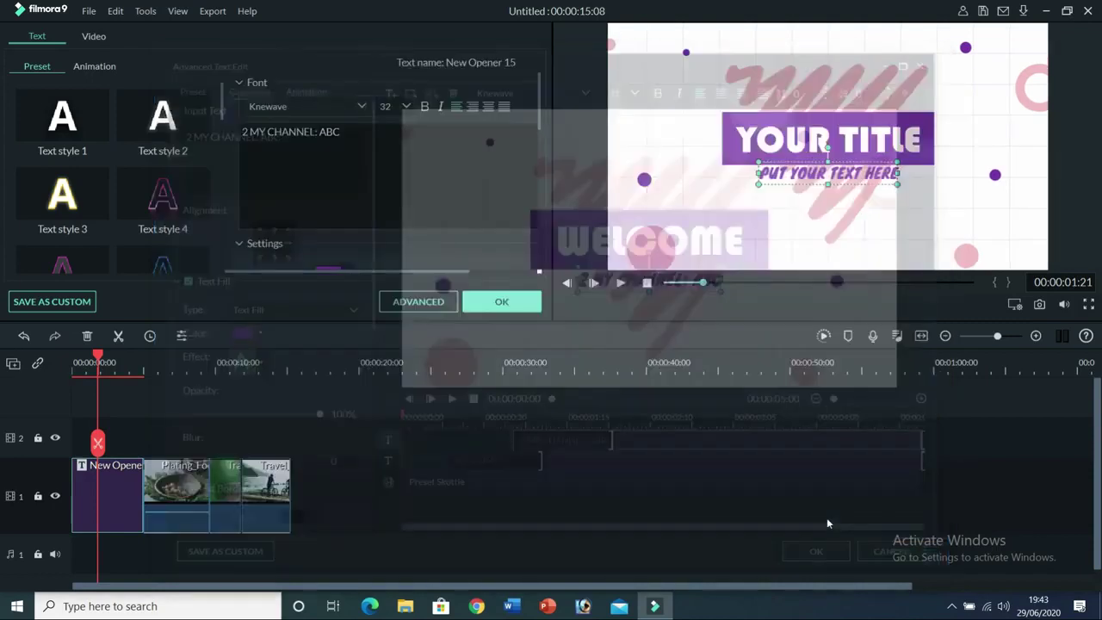
click(515, 301)
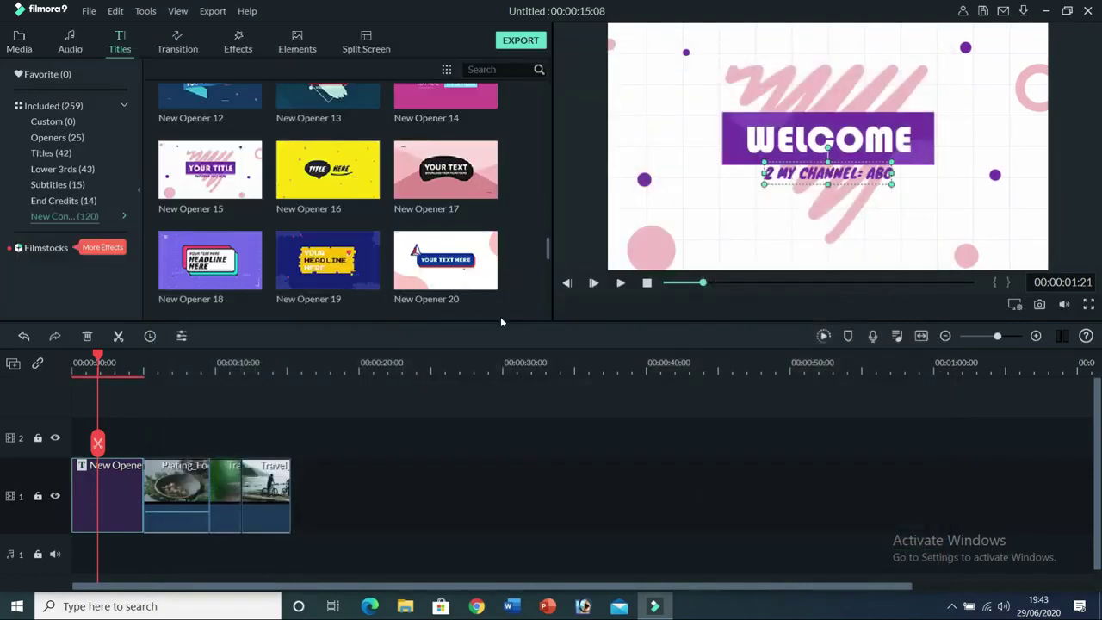
Step: Add the basic Cube transition between the opener title and the Plating Food clip
drag(97, 356, 132, 372)
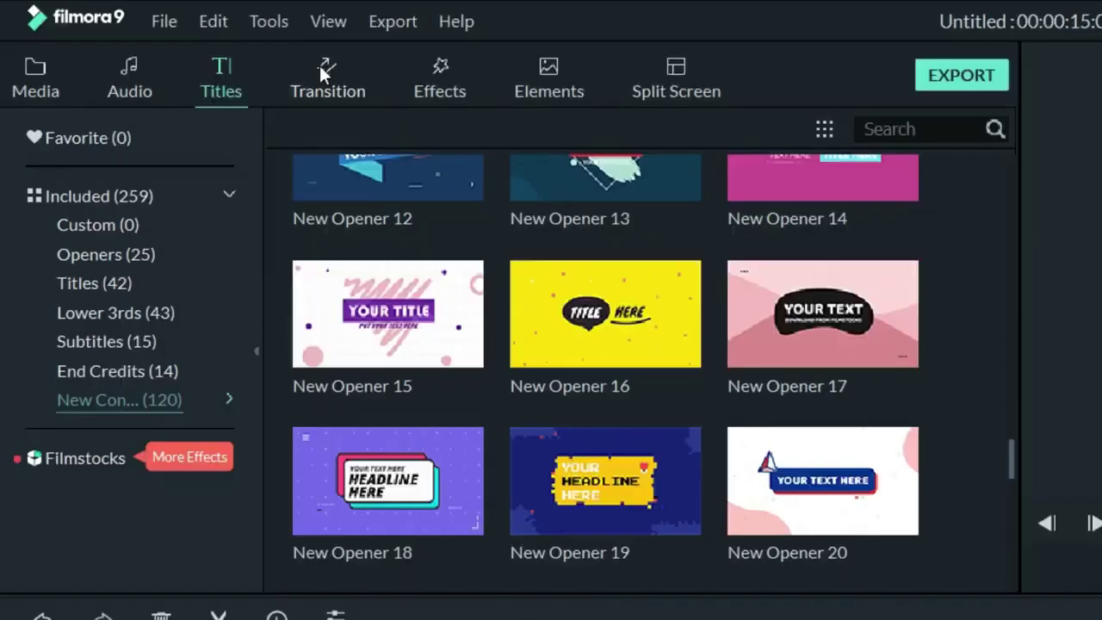
click(173, 35)
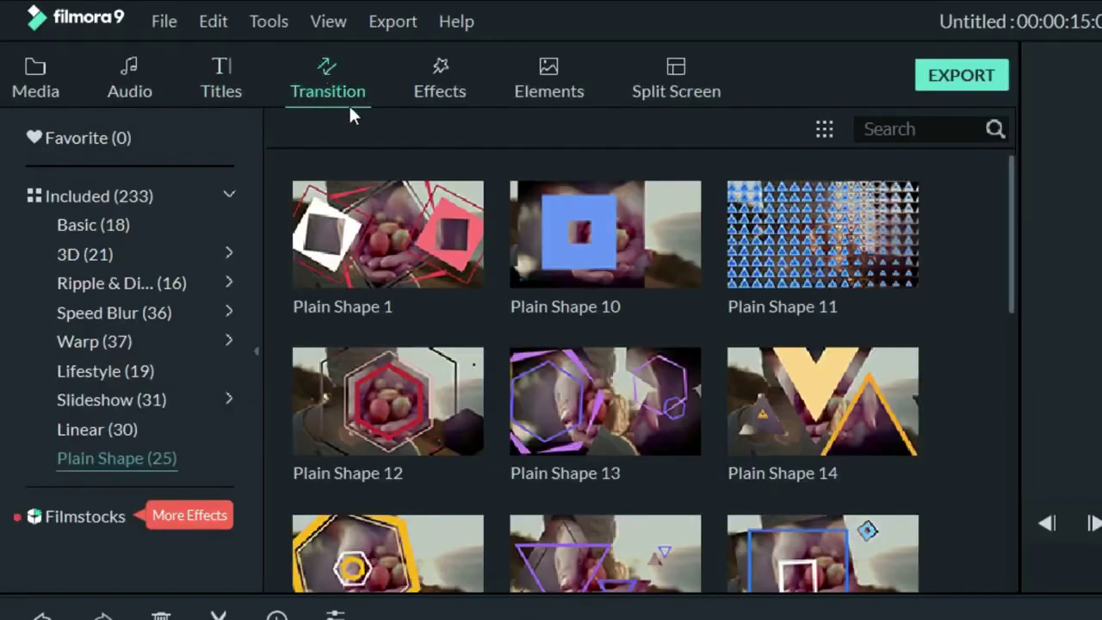
click(128, 250)
click(124, 226)
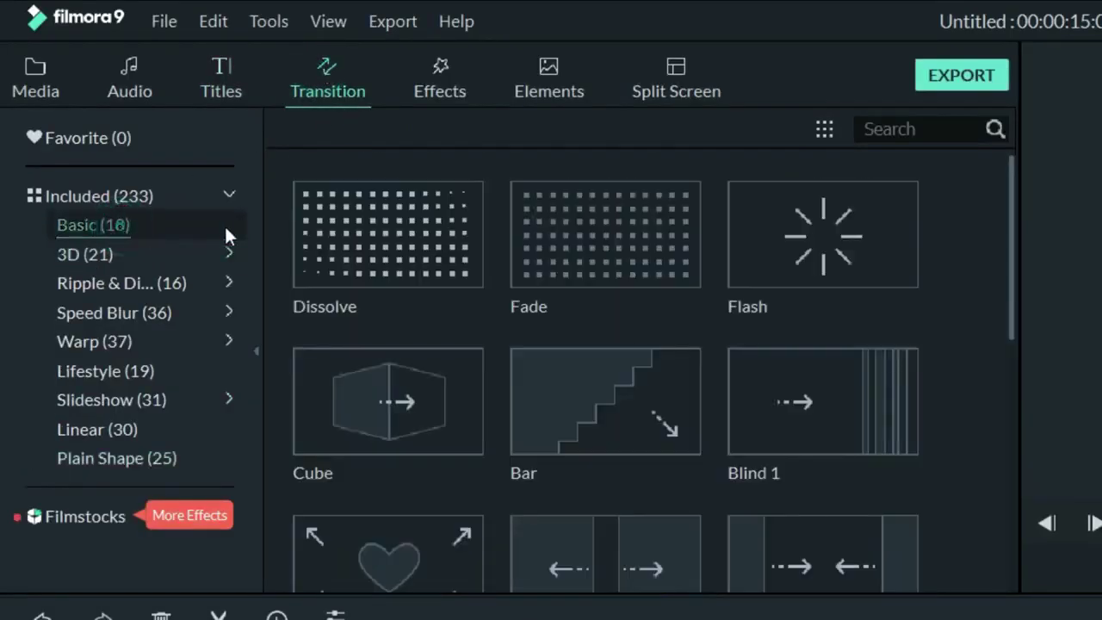
drag(1008, 226, 1015, 262)
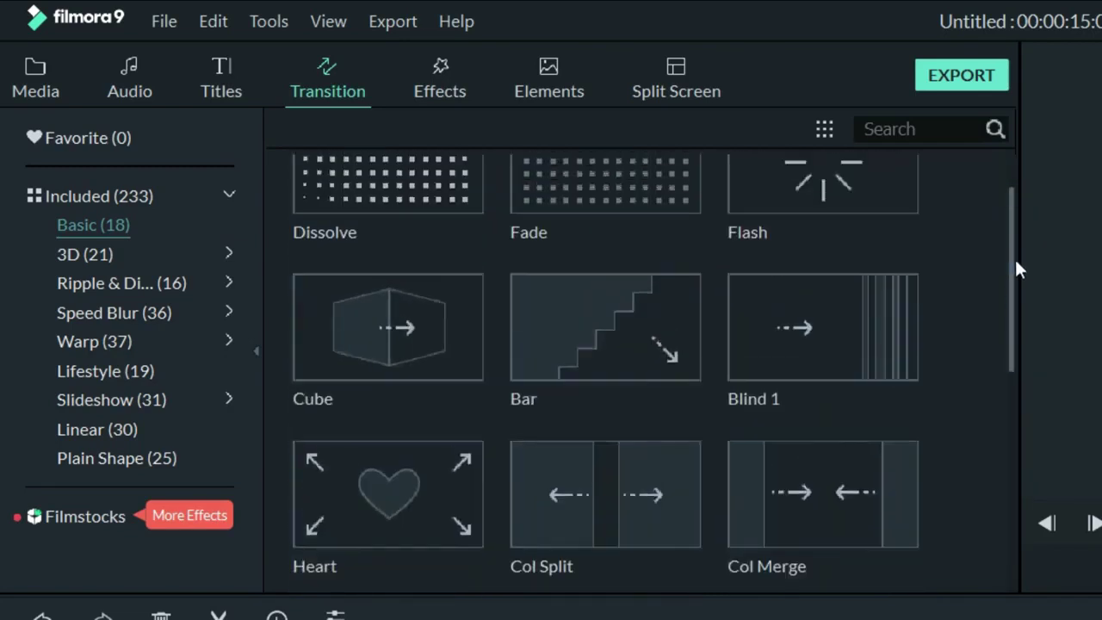
drag(447, 336, 259, 619)
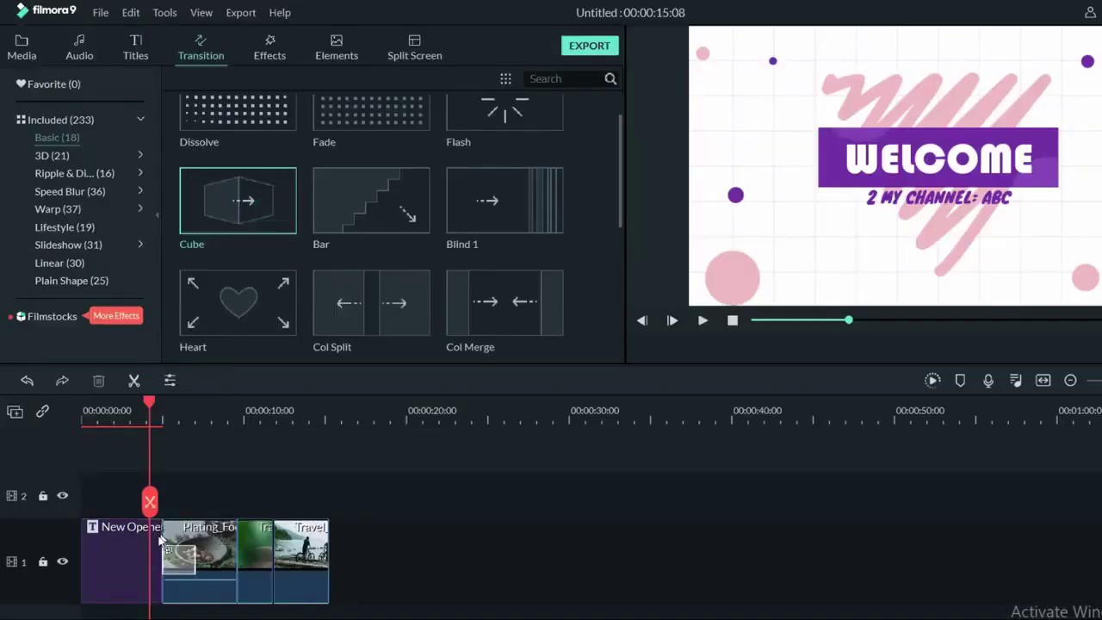
drag(160, 540, 160, 542)
Step: Play the video from the start to check the Cube transition after the opener
drag(153, 403, 83, 405)
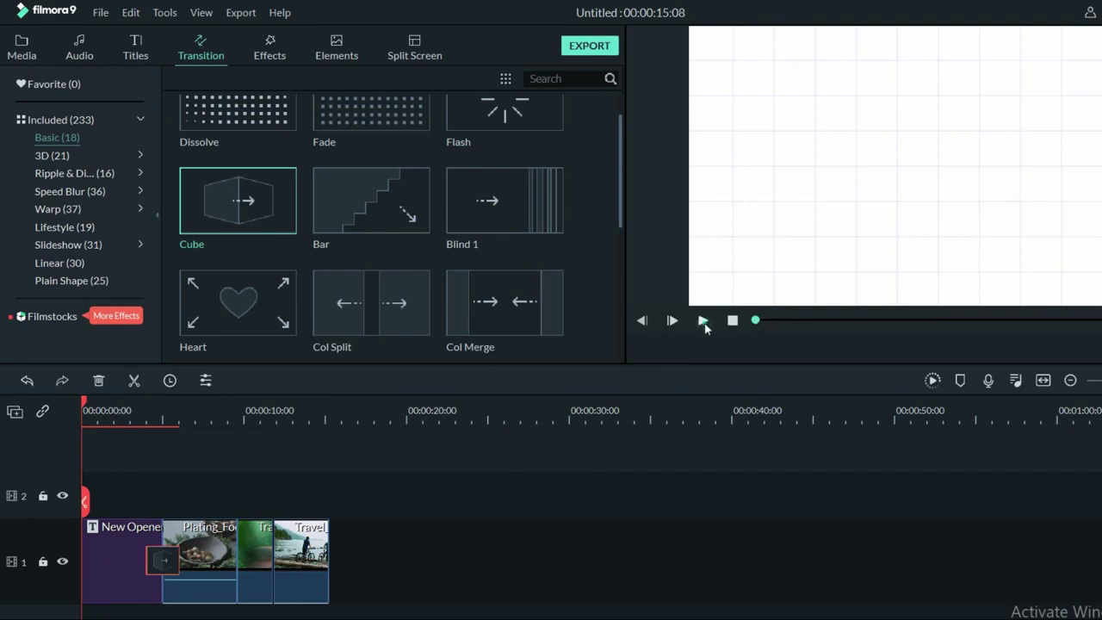
click(703, 320)
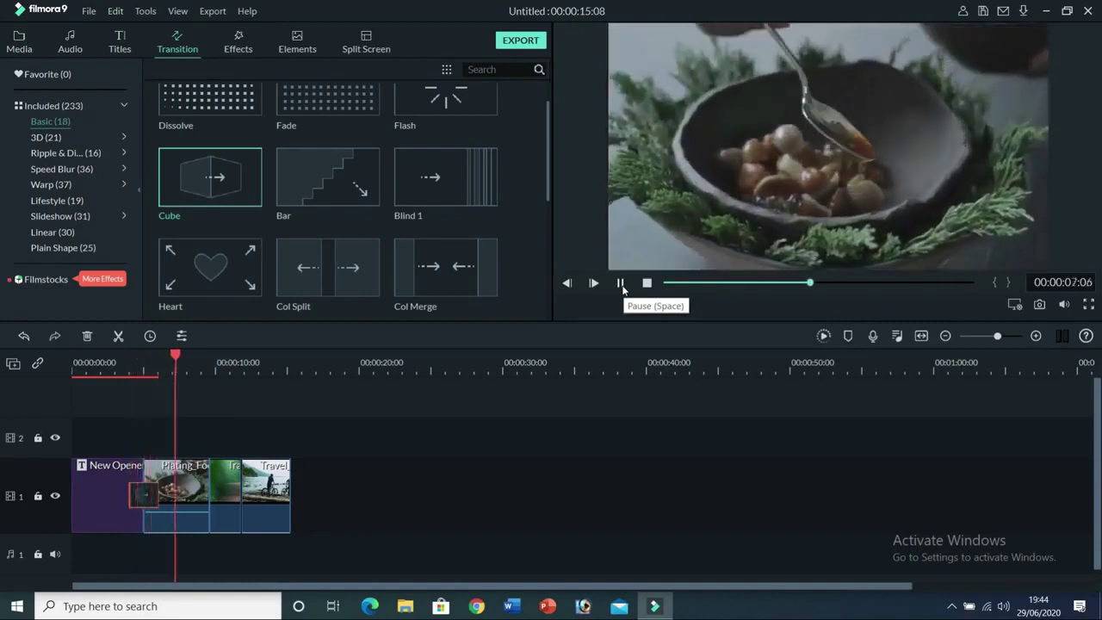
click(620, 282)
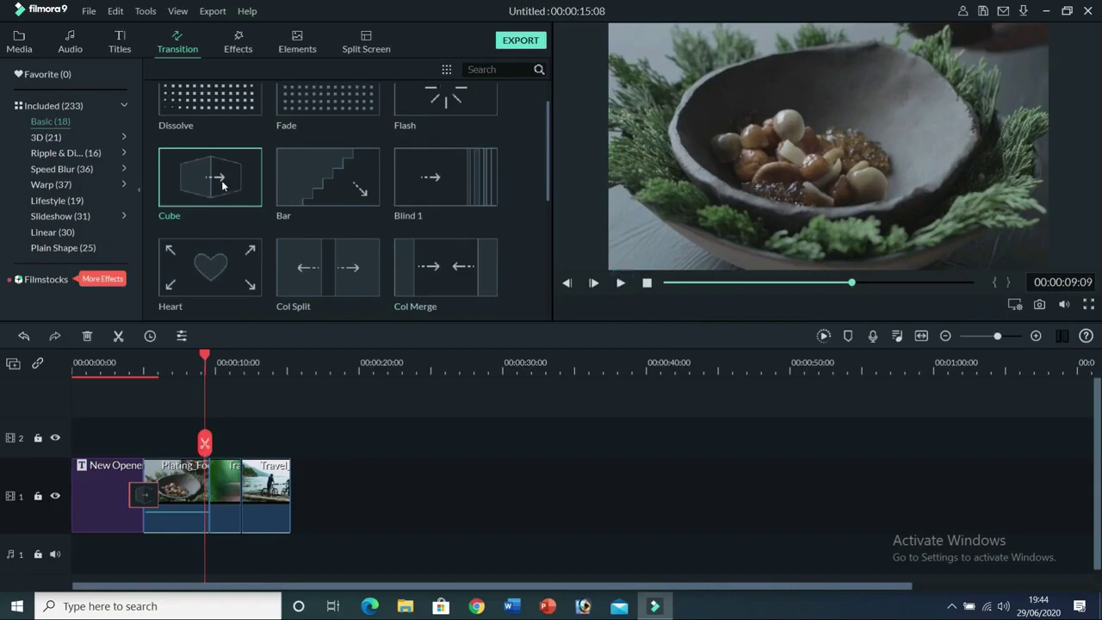
Step: Add the Linear 1 transition between Plating Food and Travel 02, and Linear 14 between Travel 02 and Travel 06
click(76, 218)
click(69, 229)
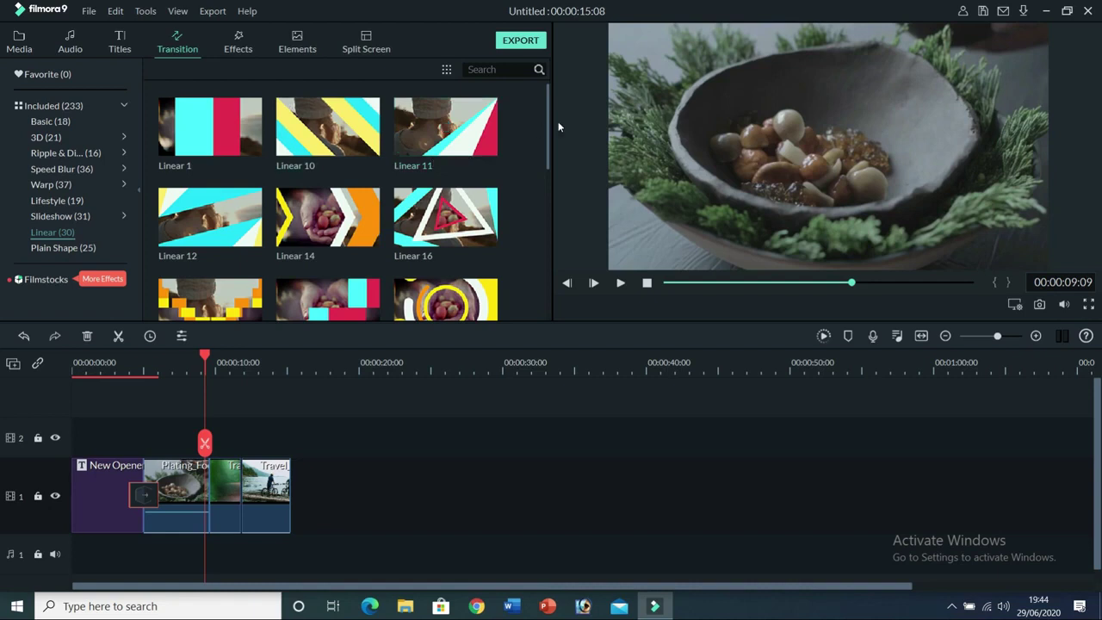
mouse_move(550, 117)
mouse_down()
mouse_move(548, 260)
mouse_move(548, 107)
mouse_up()
drag(229, 130, 205, 471)
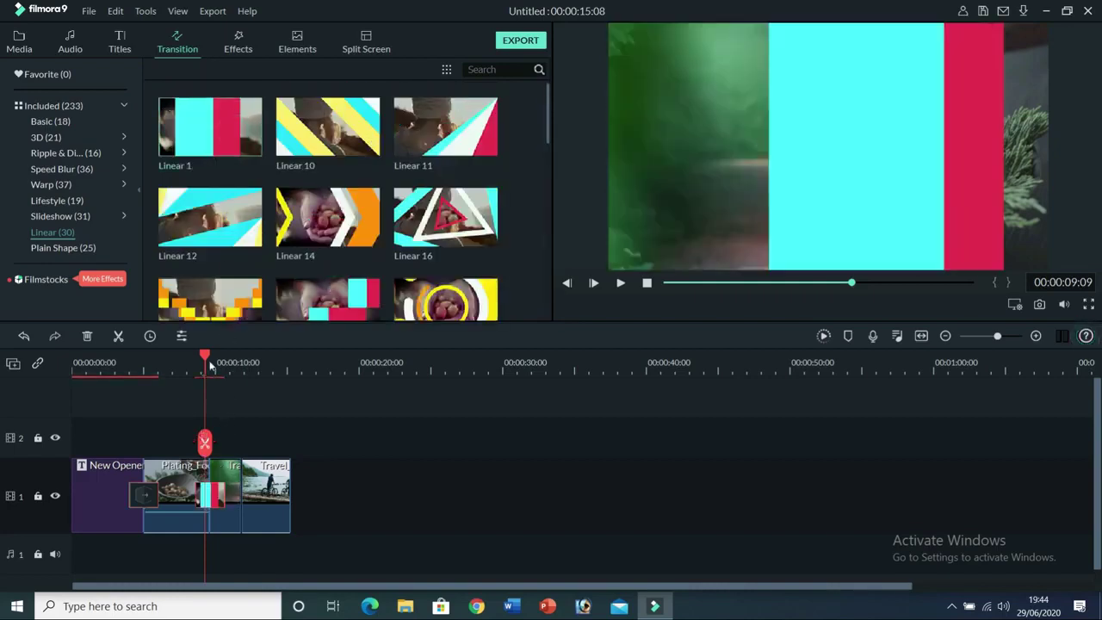
drag(210, 366, 233, 363)
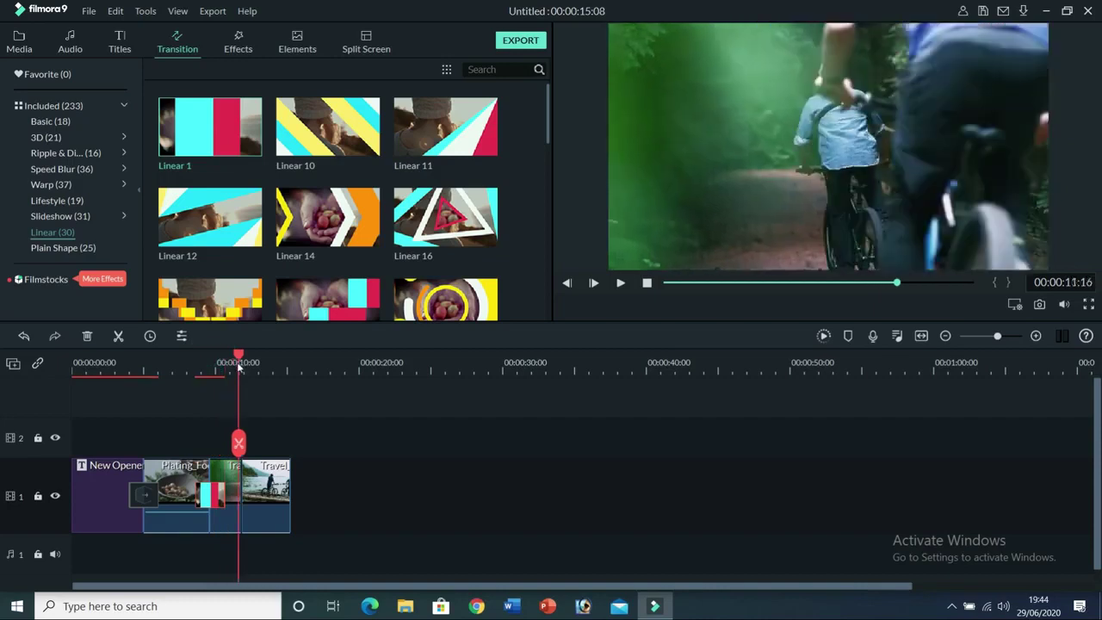
drag(327, 217, 239, 493)
Step: Play the whole timeline from the start to review all the transitions
drag(238, 356, 52, 362)
click(620, 283)
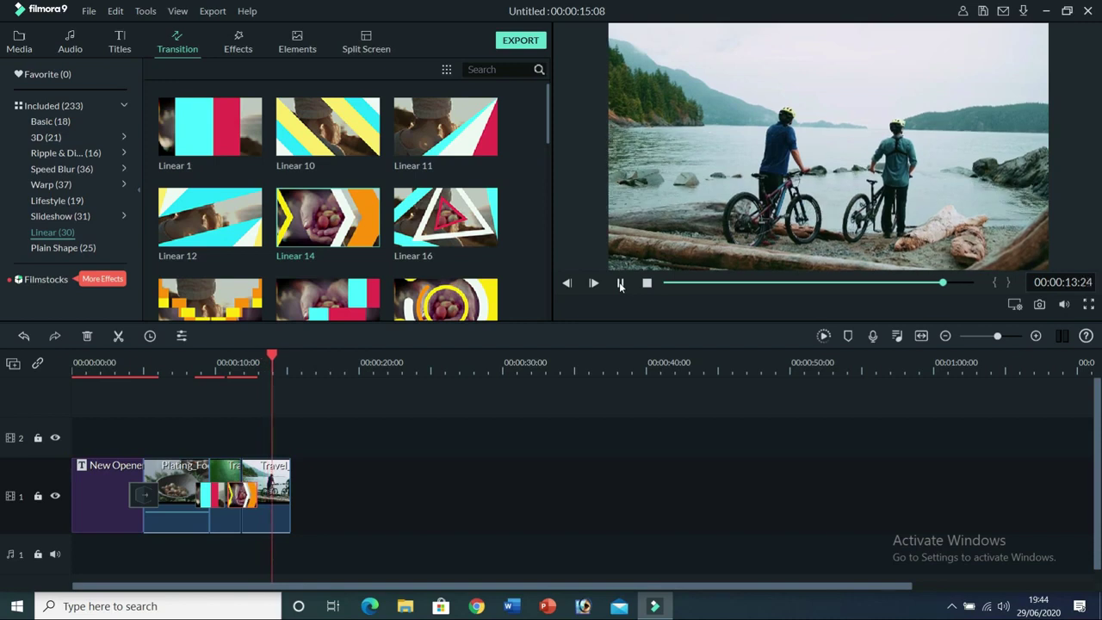
click(620, 283)
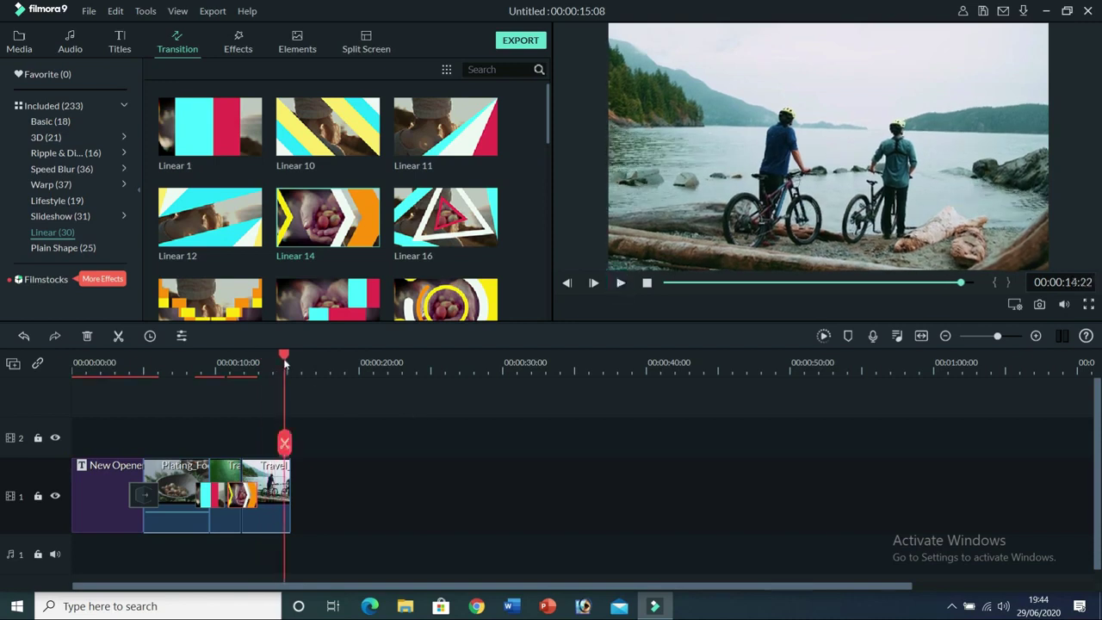
Step: Split the Travel 06 clip at 00:00:13:18 and delete the part after the cut
drag(285, 357, 269, 358)
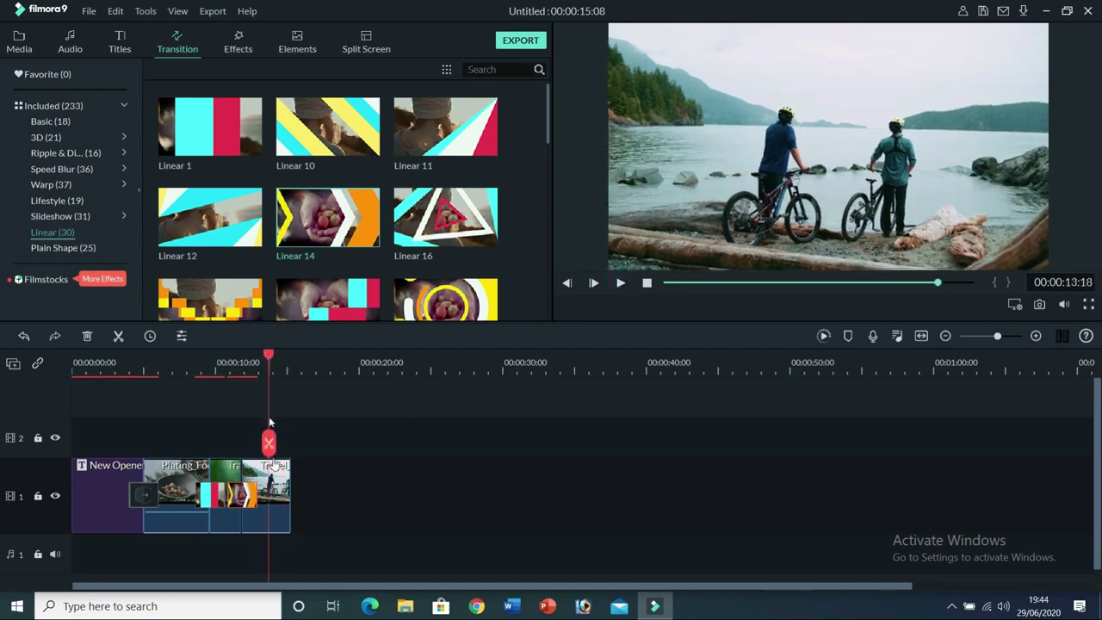
click(282, 497)
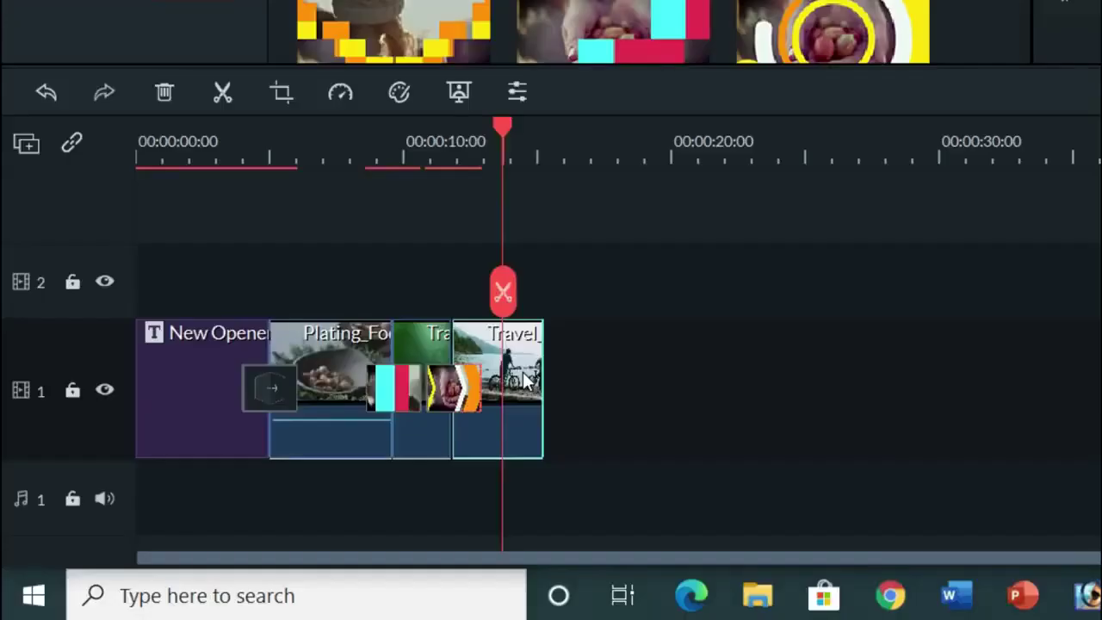
click(222, 93)
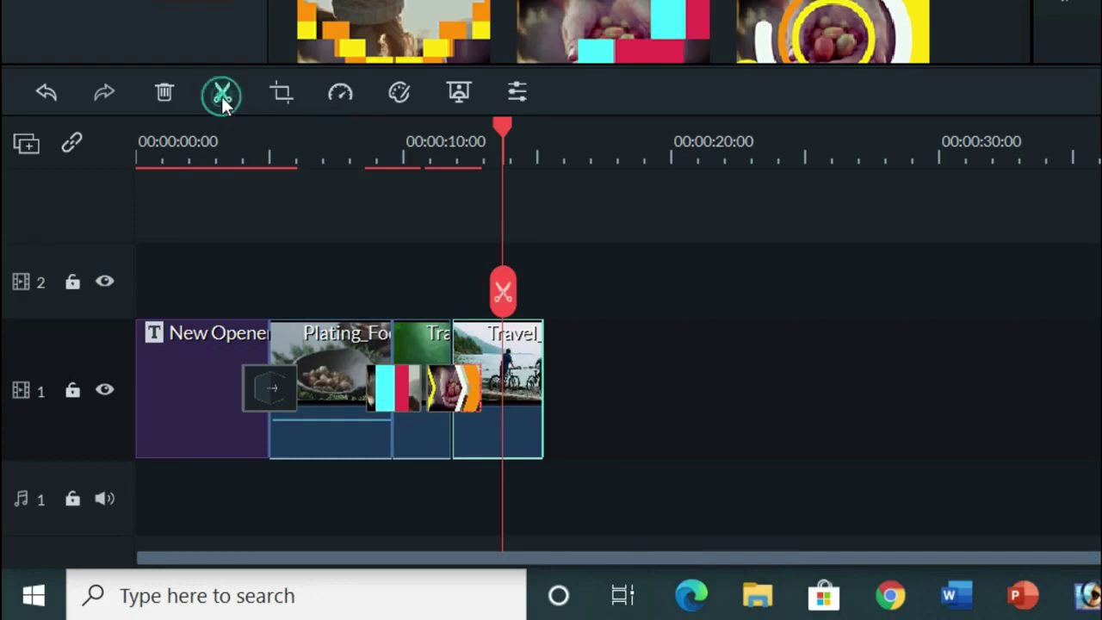
right_click(527, 403)
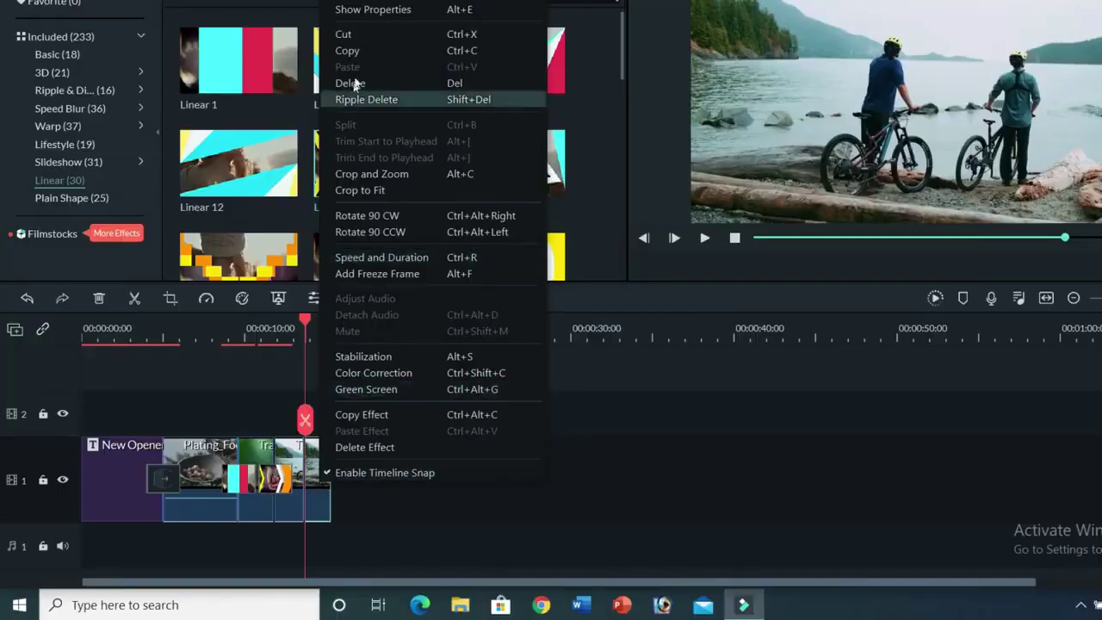
click(353, 83)
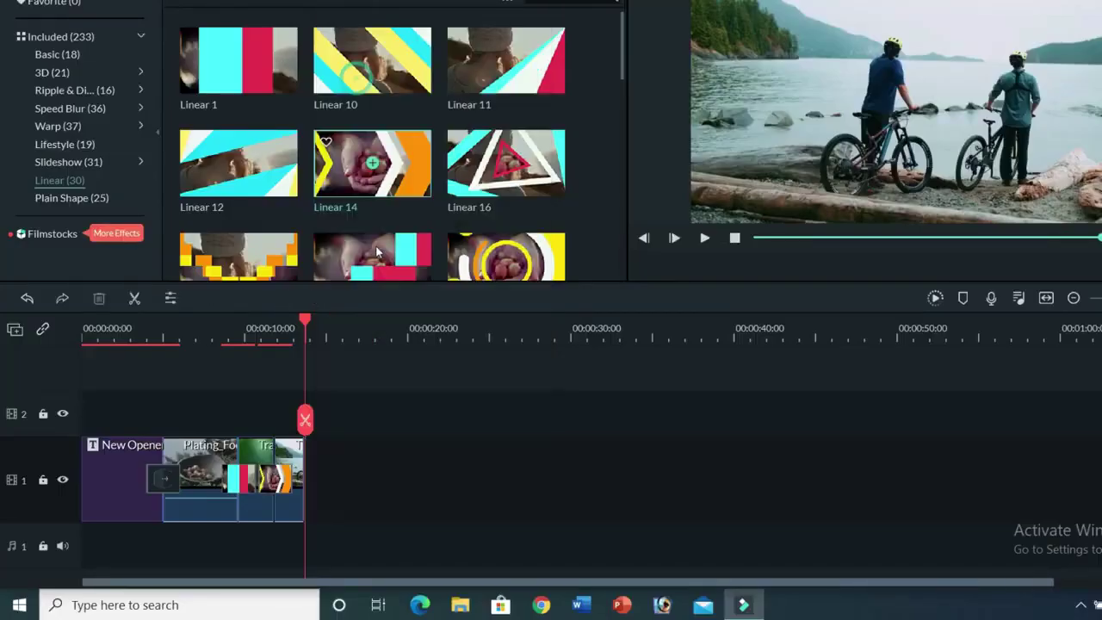
Step: Return the playhead to the timeline start and look through the included audio categories, from Tender & Sentimental to My Music
drag(308, 327, 83, 331)
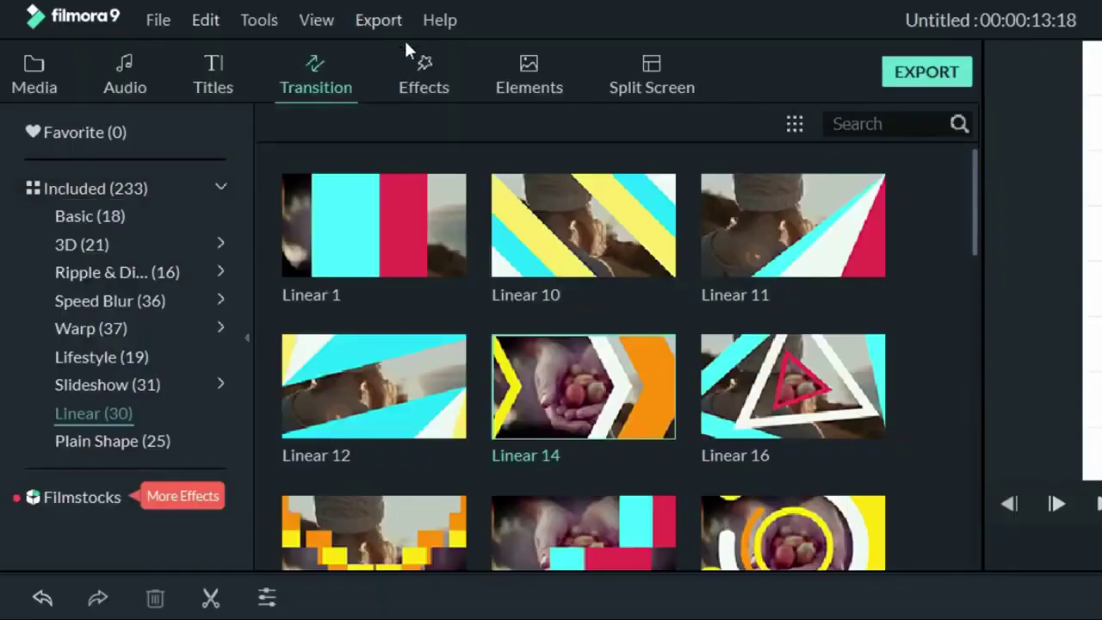
click(127, 79)
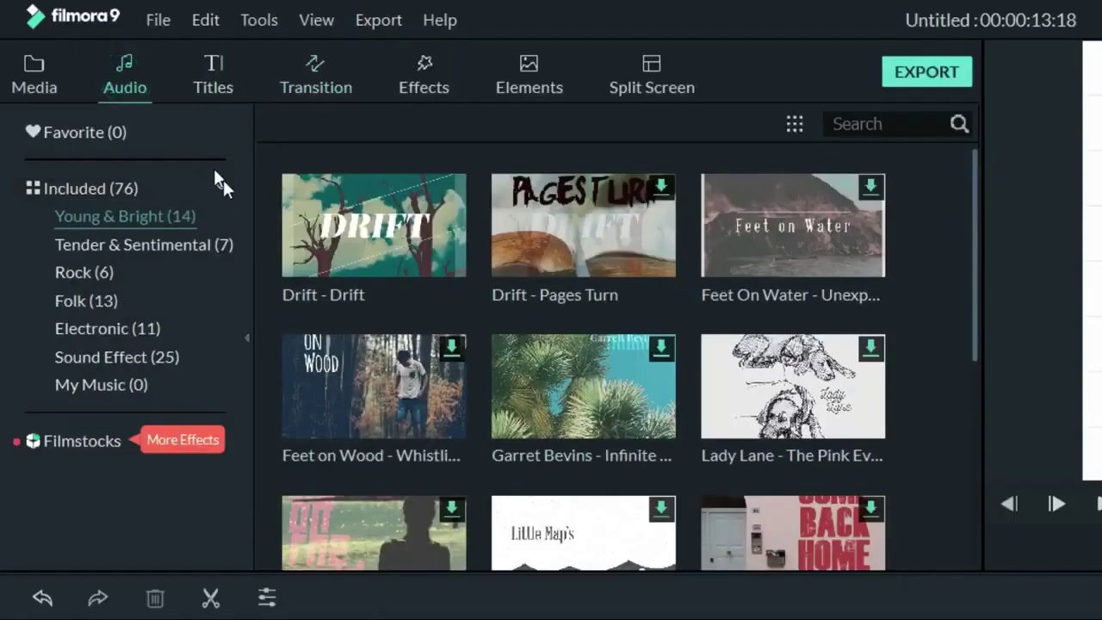
click(125, 242)
click(113, 271)
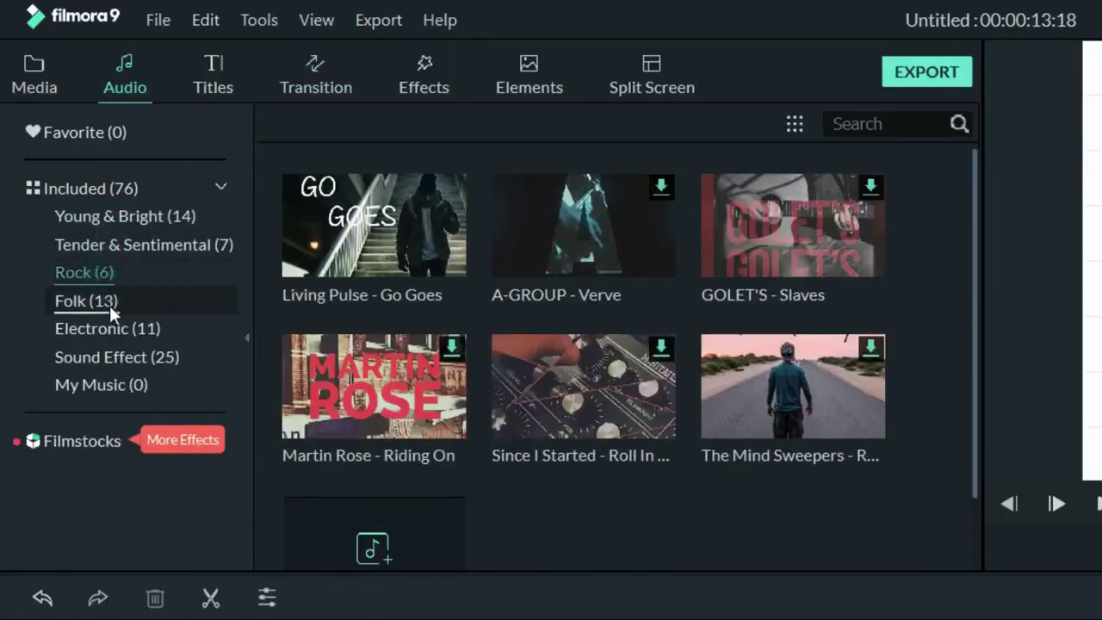
click(109, 303)
click(113, 327)
click(124, 358)
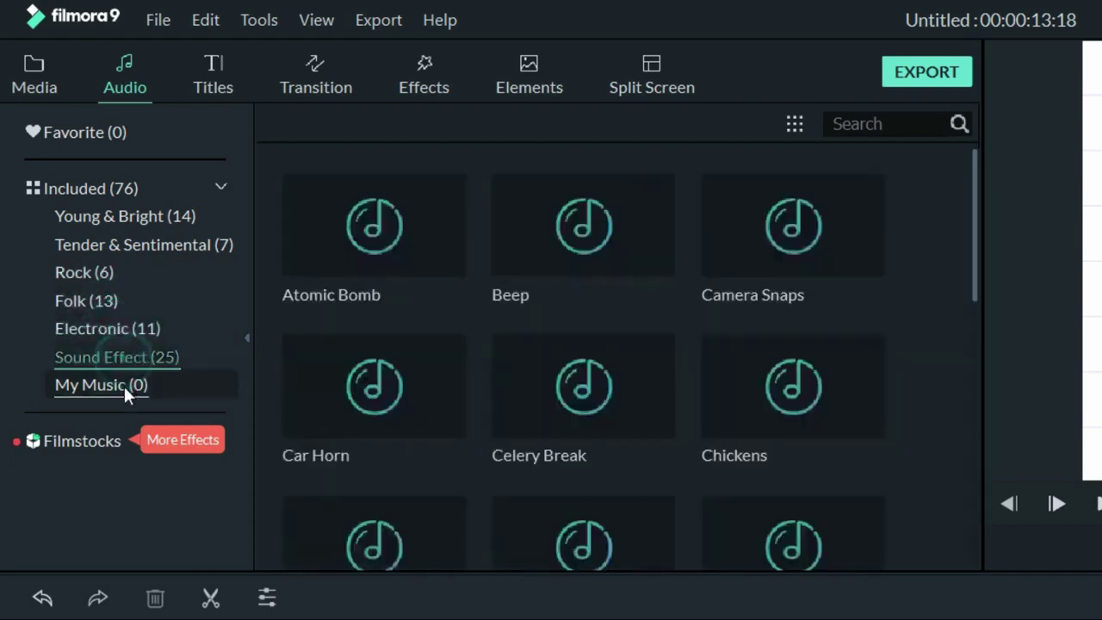
click(124, 386)
Step: Insert the Young & Bright track Drift - Drift into audio track 1 at the start of the timeline
click(95, 222)
mouse_move(361, 261)
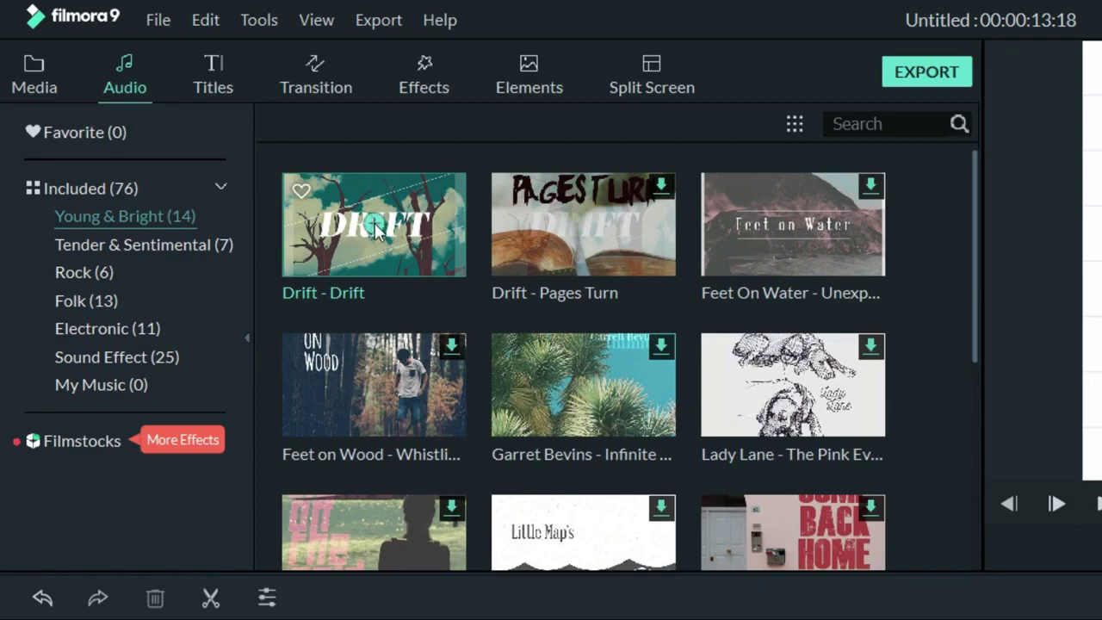
right_click(374, 225)
click(402, 239)
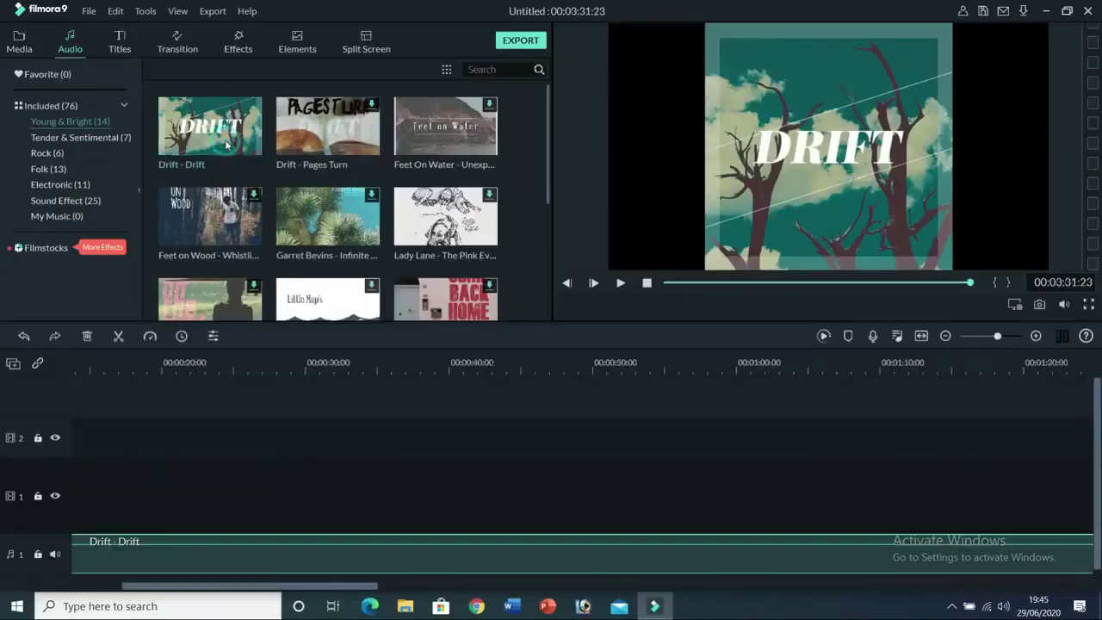
Step: Split the Drift - Drift music at the end of the last video clip and delete the part after the cut
drag(355, 588, 237, 587)
drag(969, 282, 666, 282)
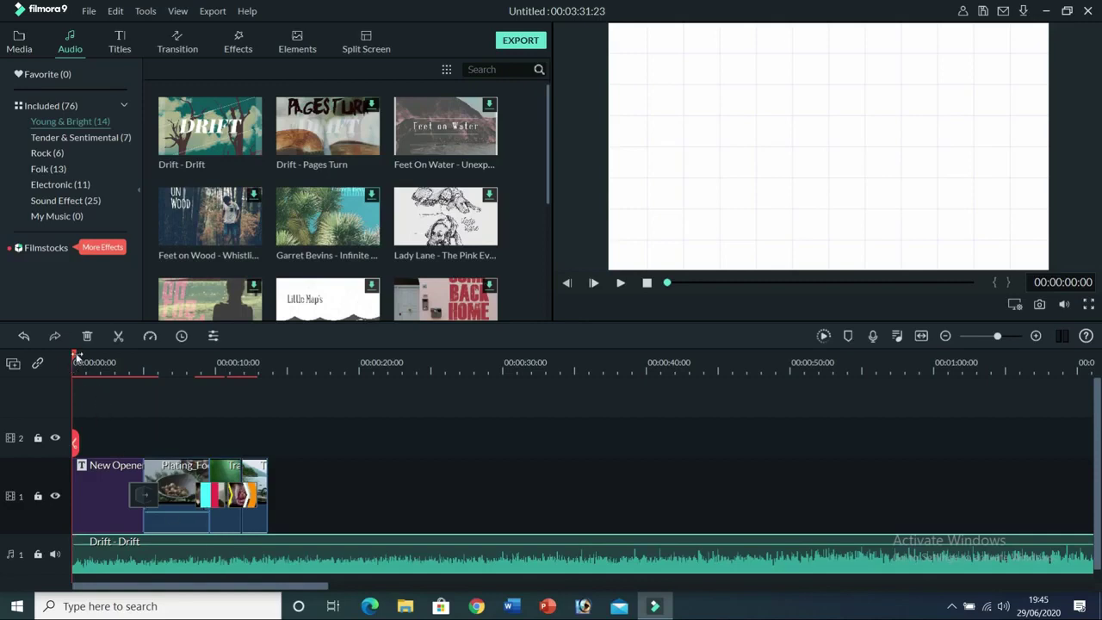
drag(74, 357, 266, 378)
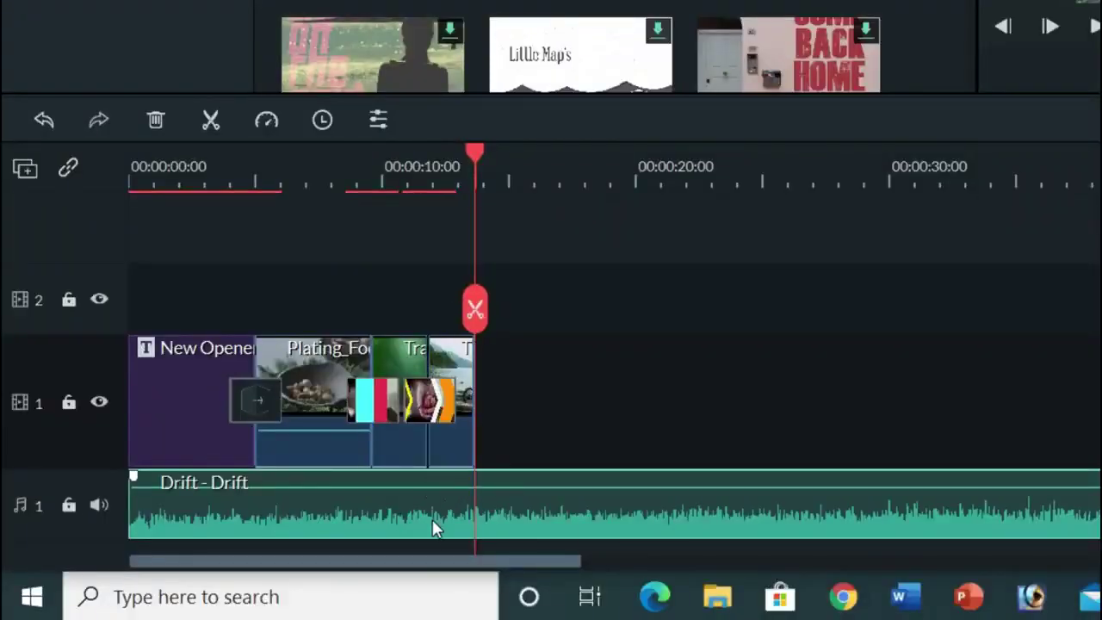
click(211, 120)
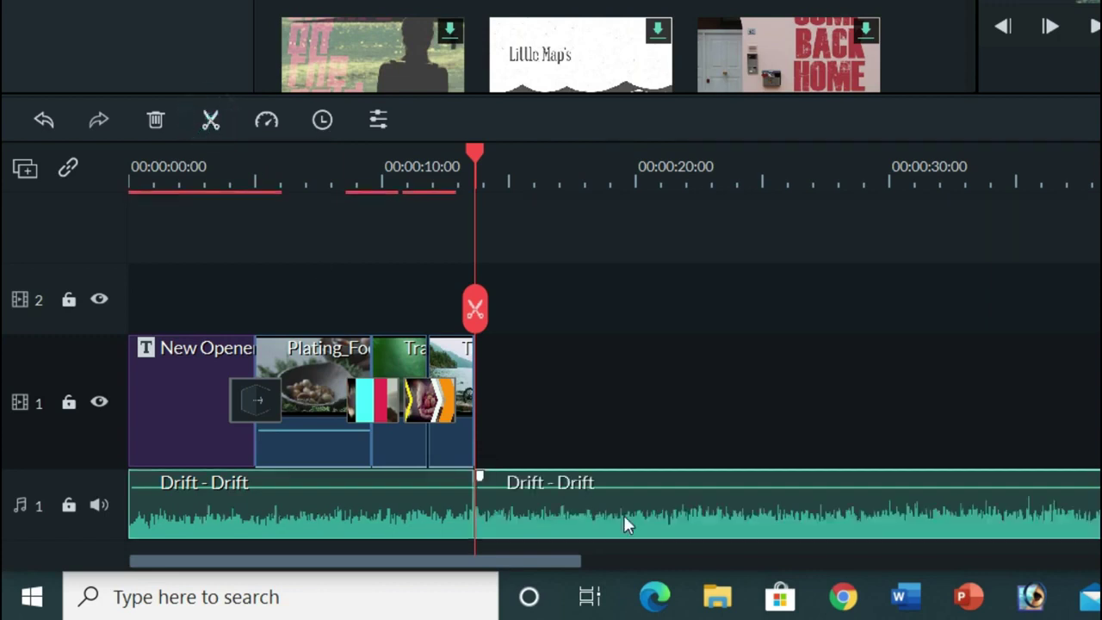
key(Delete)
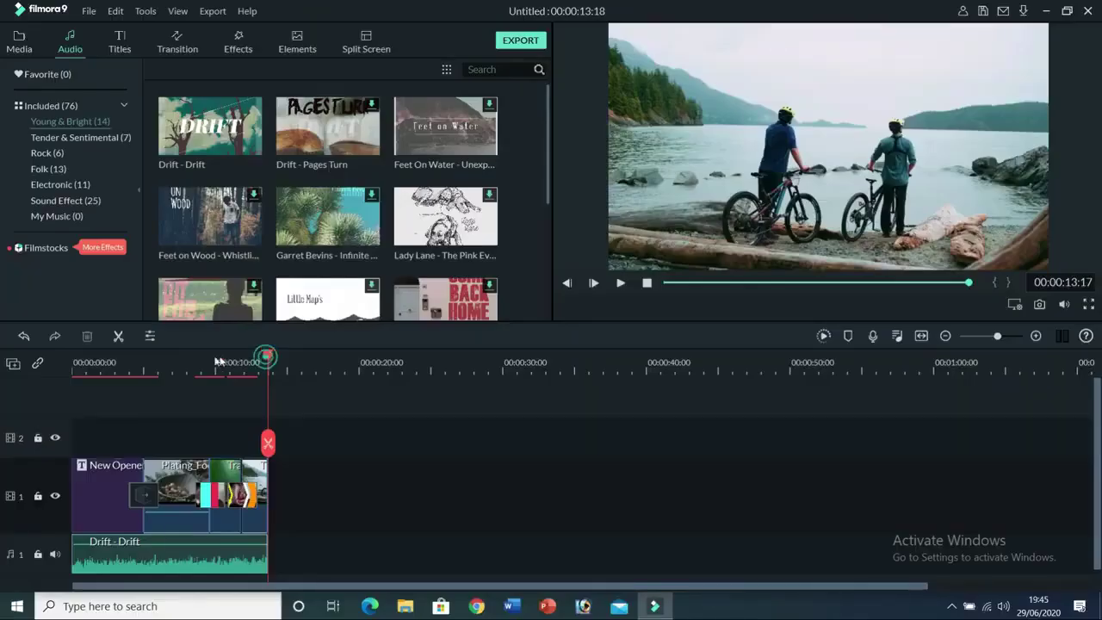
Step: Play the opening section of the timeline to check how the background music sounds
drag(472, 156, 137, 150)
drag(76, 353, 68, 352)
click(130, 555)
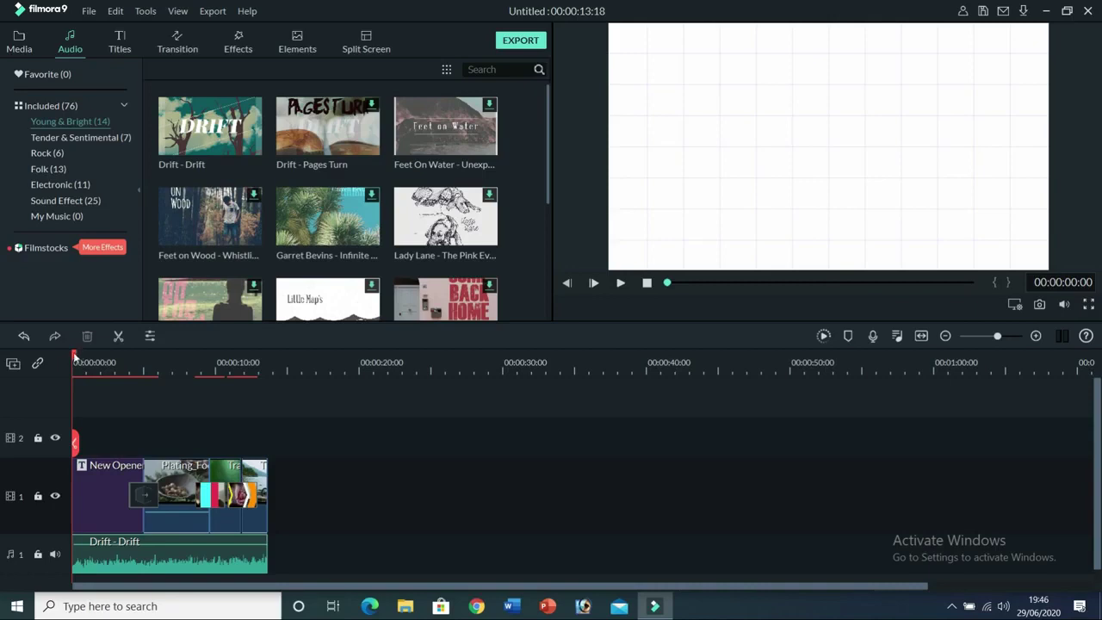
drag(74, 356, 97, 363)
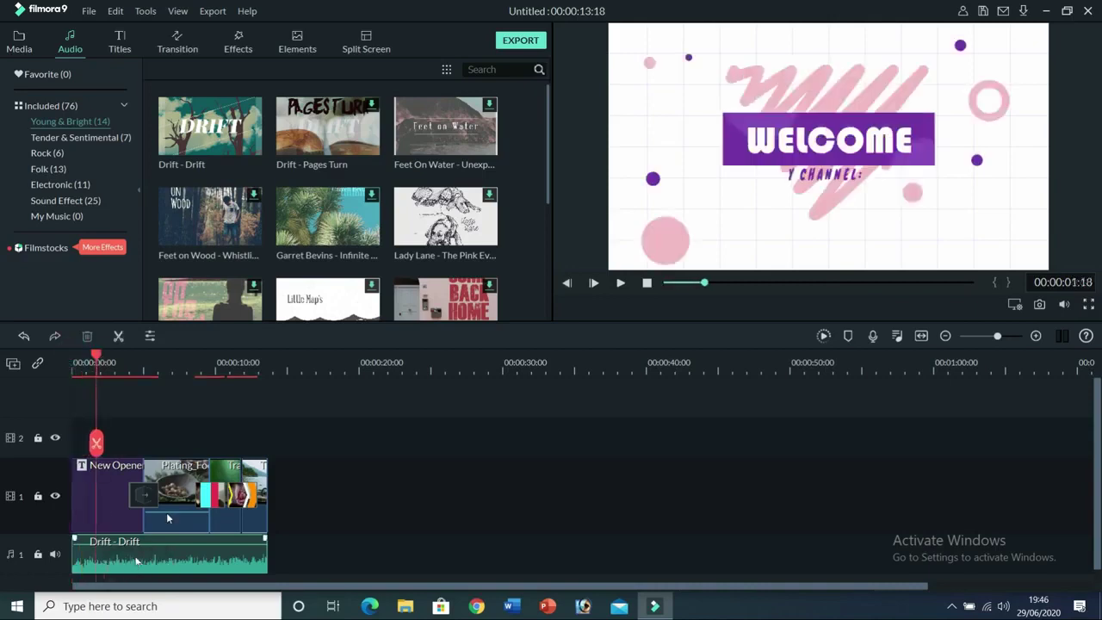
click(619, 283)
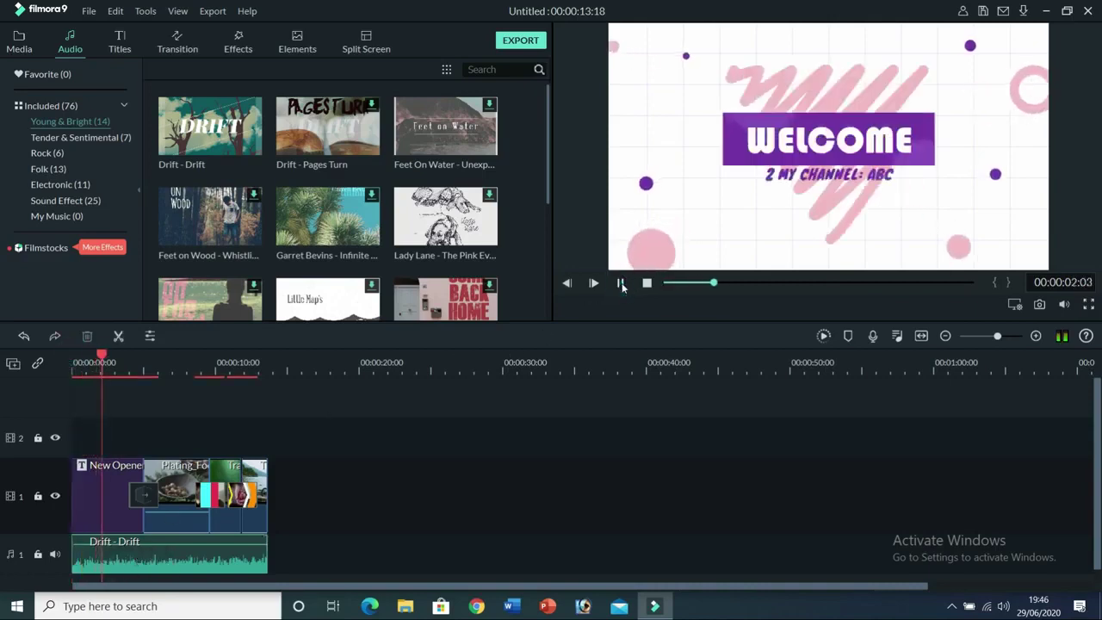
Step: Raise the Drift - Drift music clip's volume to the maximum and play the video with the louder music
double_click(205, 550)
drag(48, 184, 47, 142)
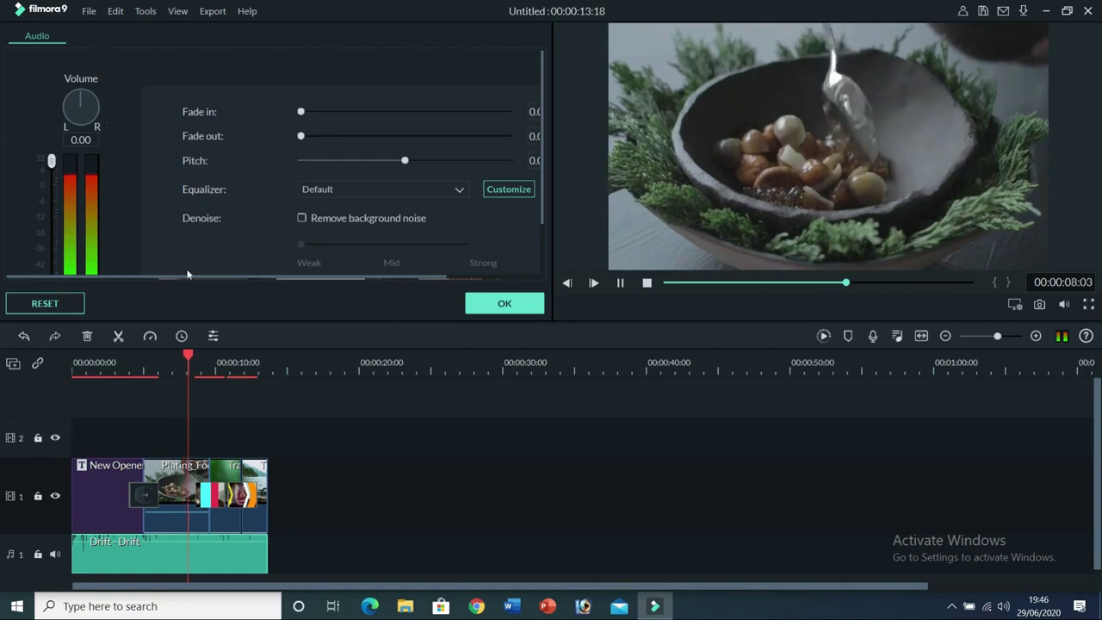
click(506, 305)
click(620, 282)
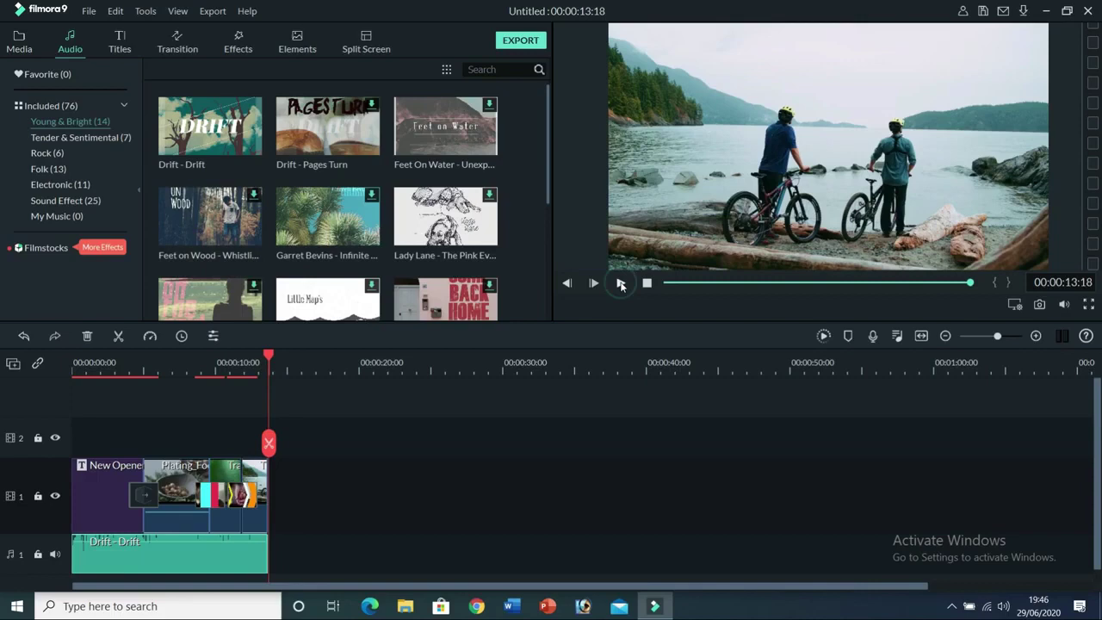
Step: Enable background noise removal for the Drift - Drift music clip and apply the audio settings
double_click(159, 554)
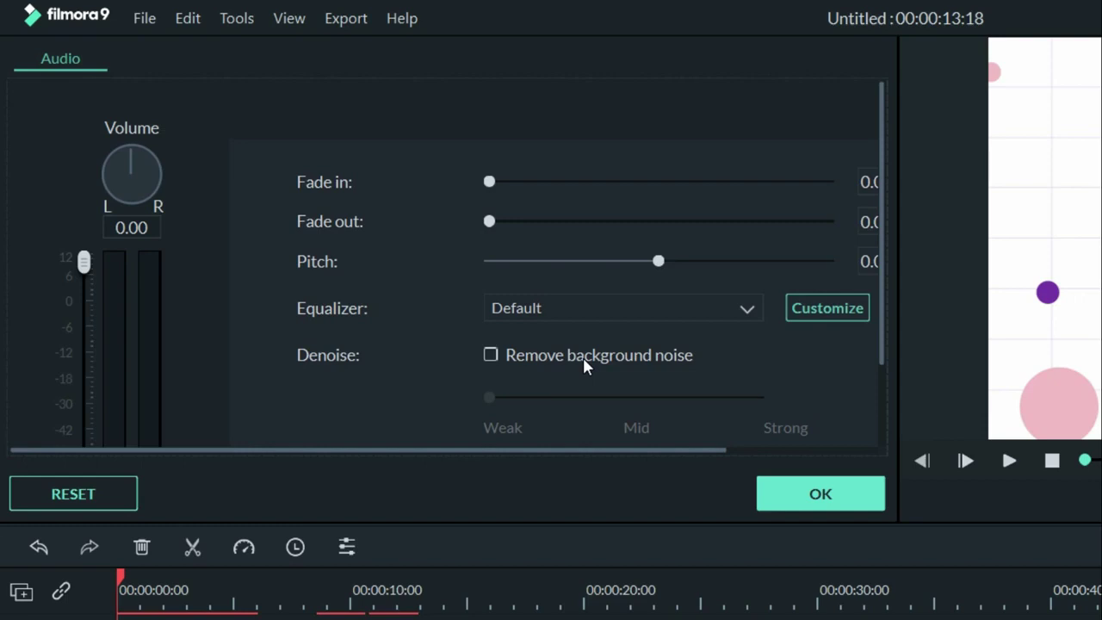
click(547, 356)
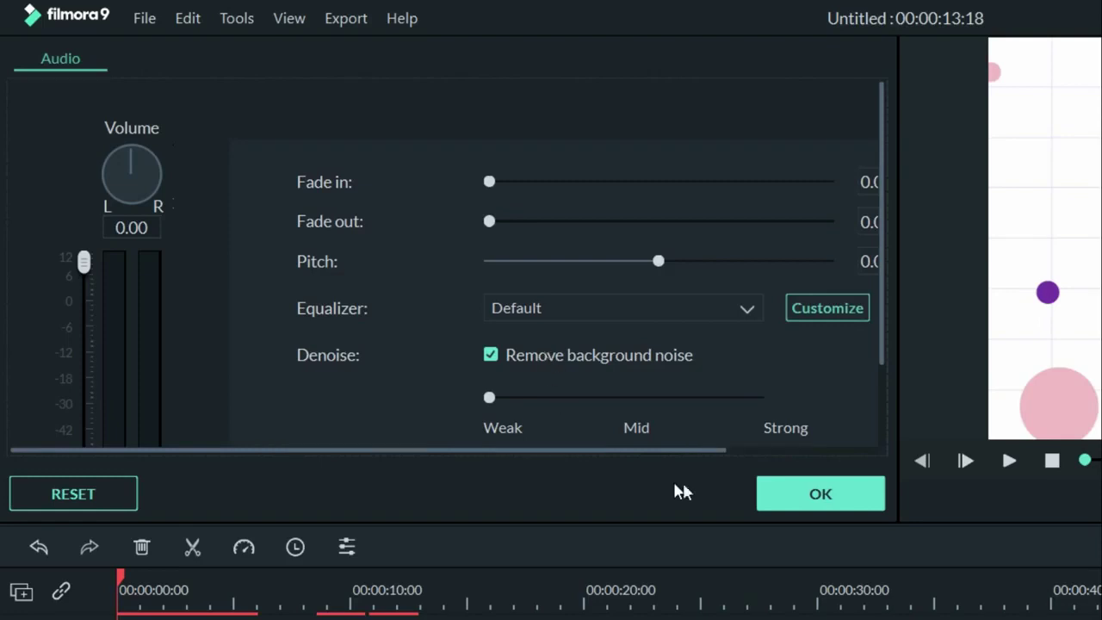
click(820, 496)
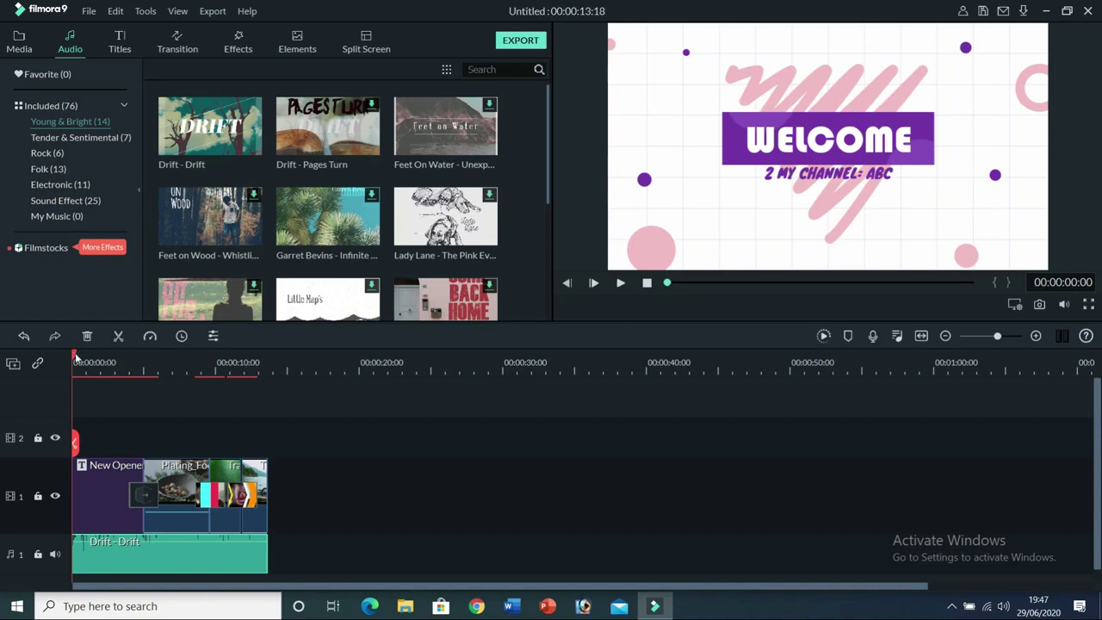
Step: Insert the New Opener 16 title at the end of the video and place it on track 1 after the last clip
drag(75, 357, 270, 375)
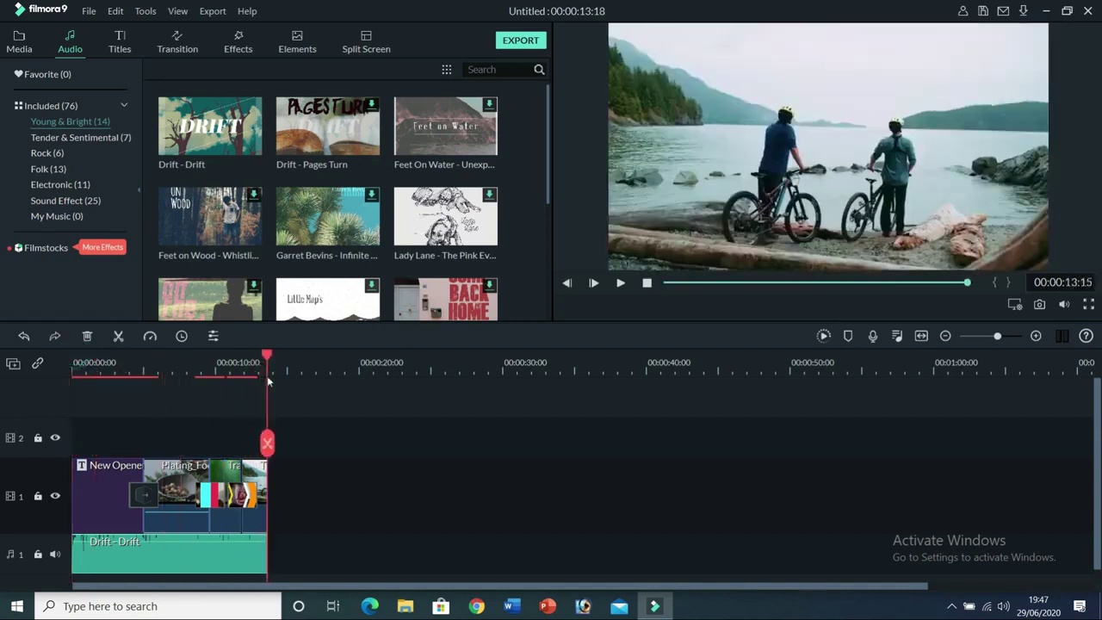
click(121, 49)
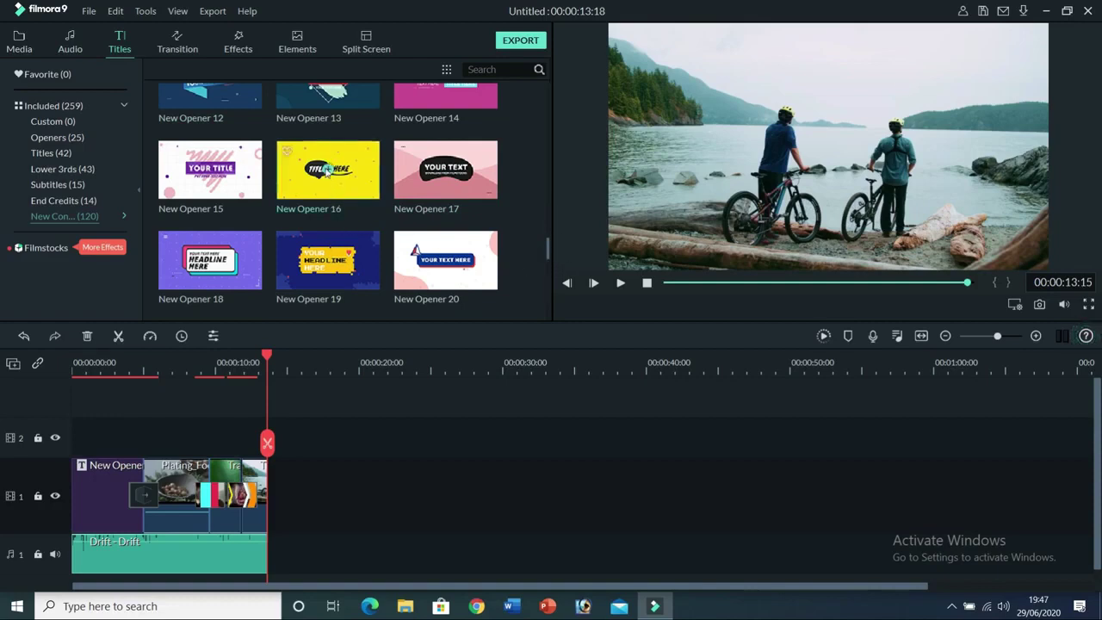
right_click(330, 170)
click(352, 178)
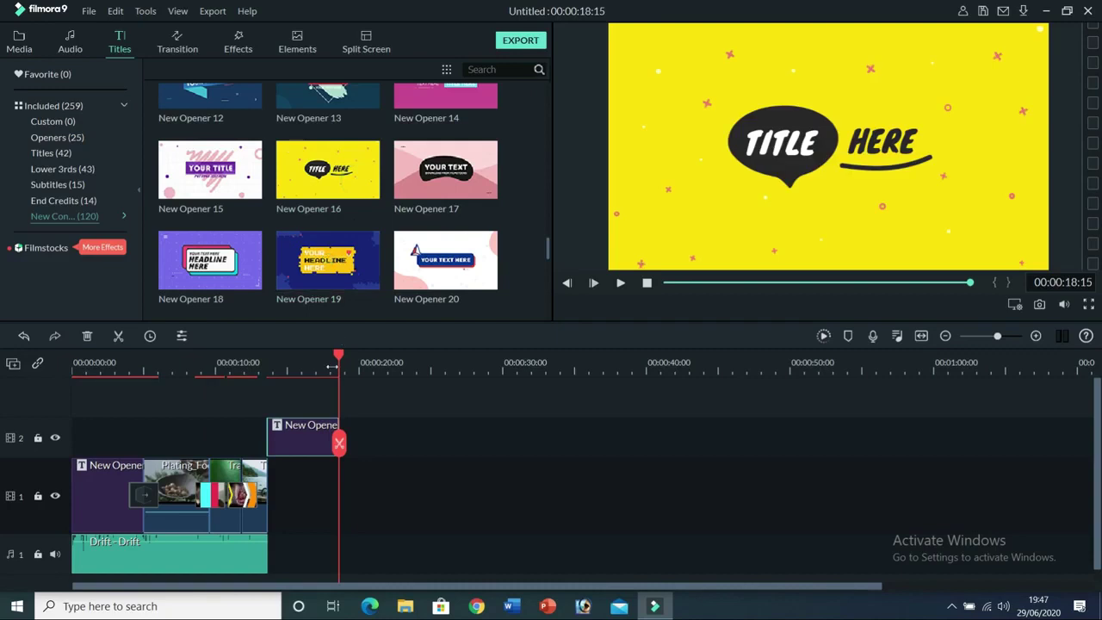
drag(313, 443, 300, 479)
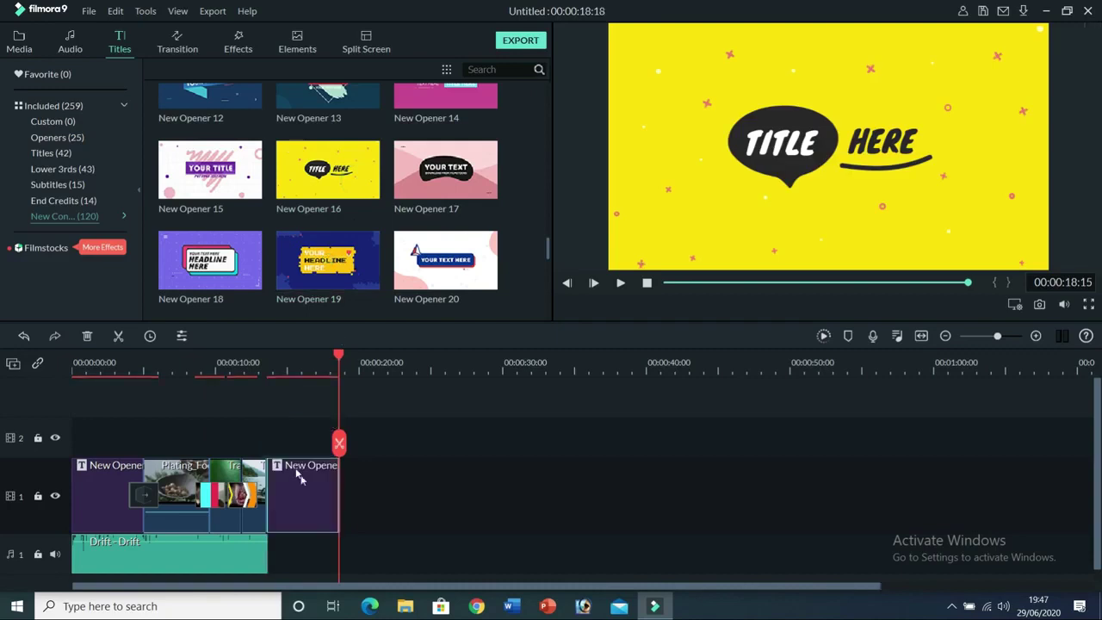
Step: Open the closing New Opener 16 title for advanced text editing and replace TITLE with PLEASE
double_click(304, 489)
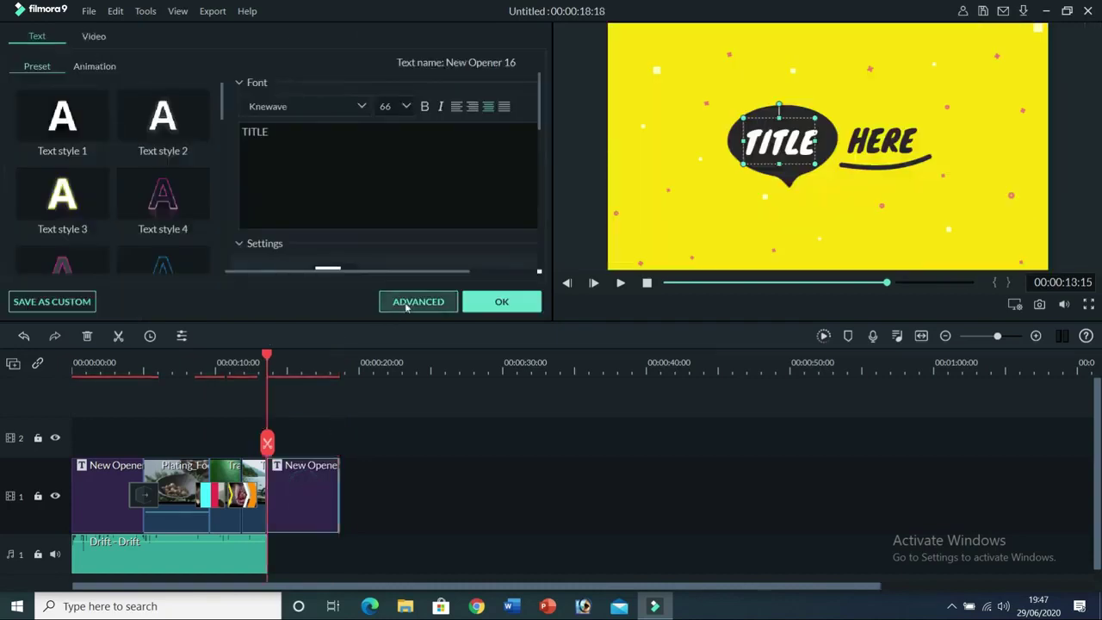
click(408, 303)
click(609, 238)
double_click(611, 242)
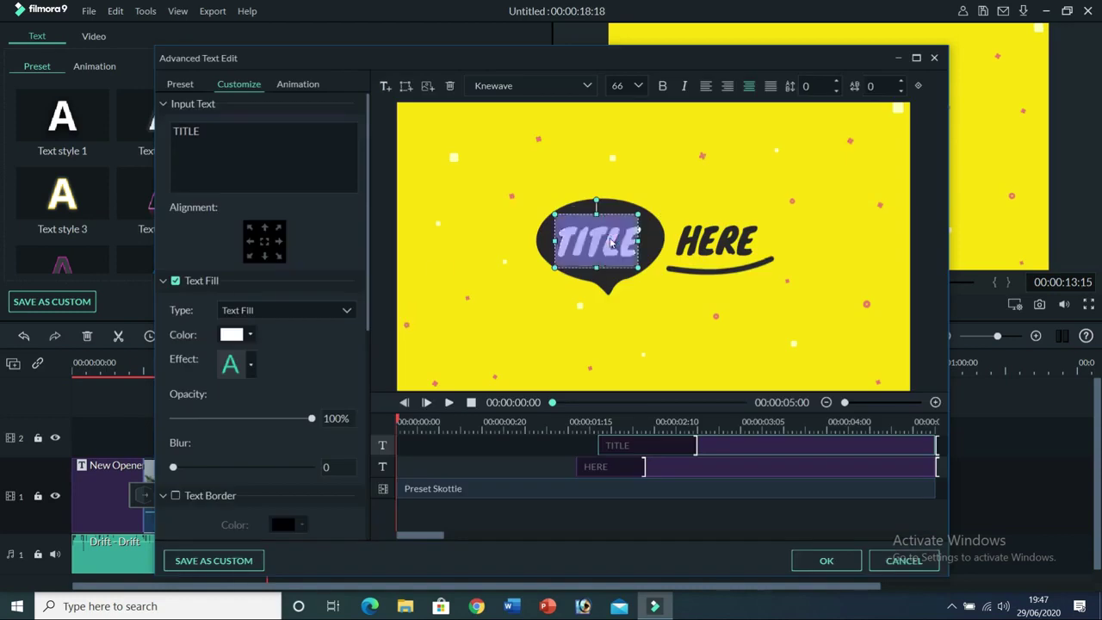
text(PLEASE)
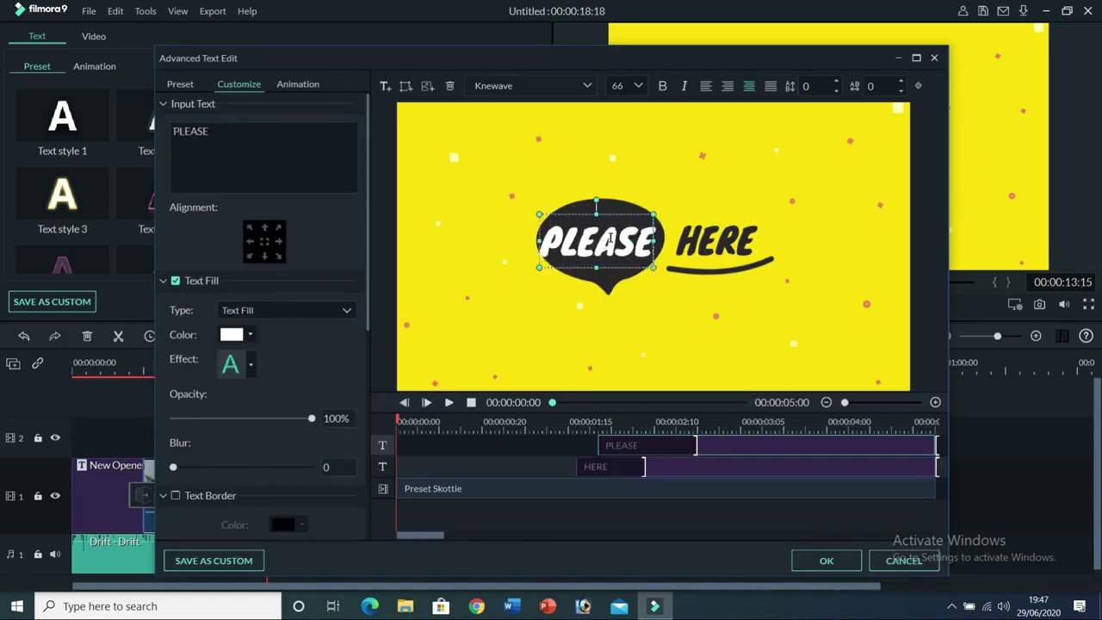
Step: Replace the title's HERE text with SUBSCRIBE and move it clear of the speech bubble
click(708, 242)
double_click(709, 246)
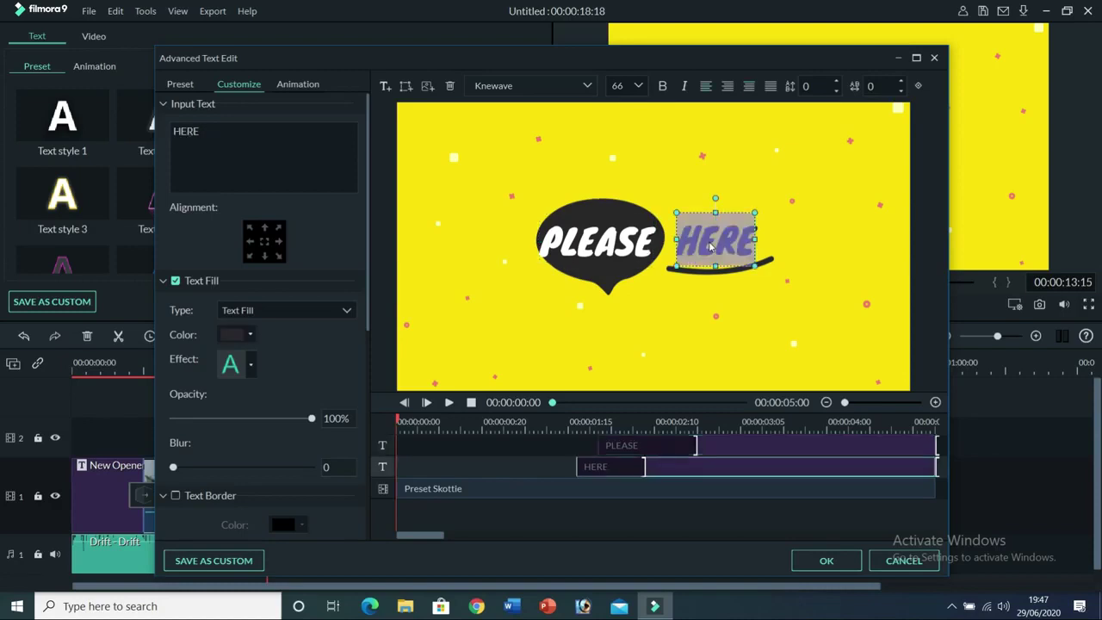
text(SUBS)
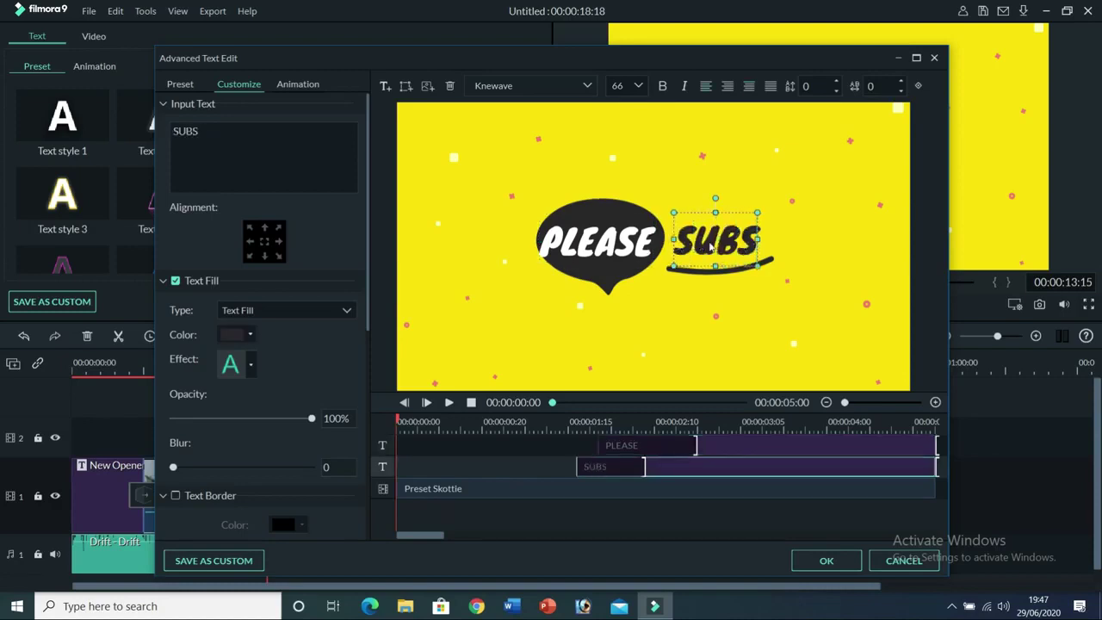
text(CRIBE)
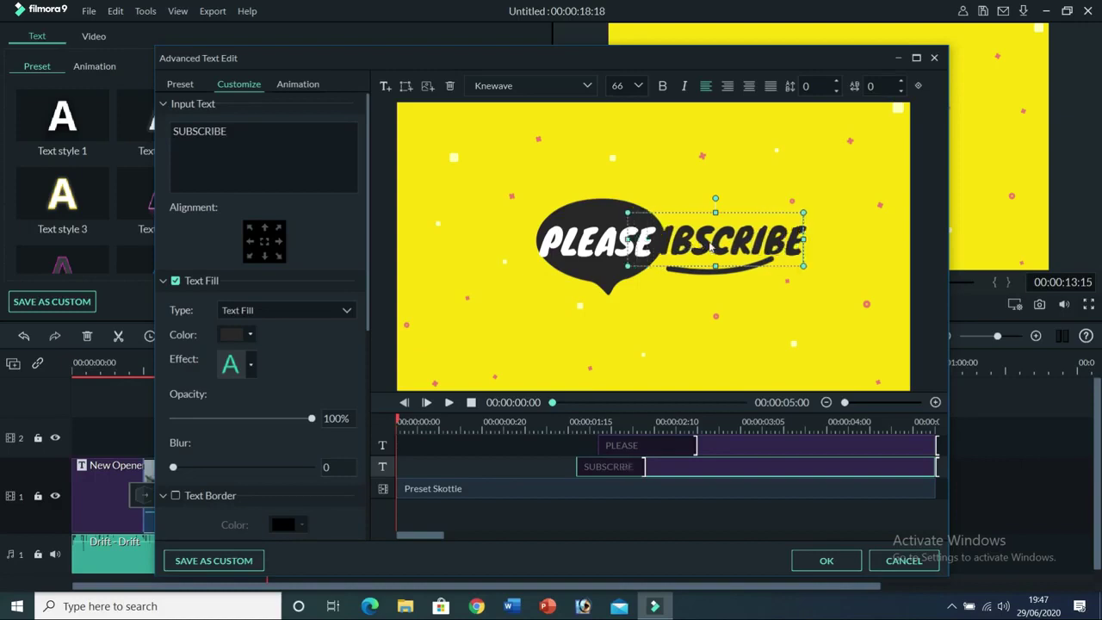
drag(775, 211, 834, 202)
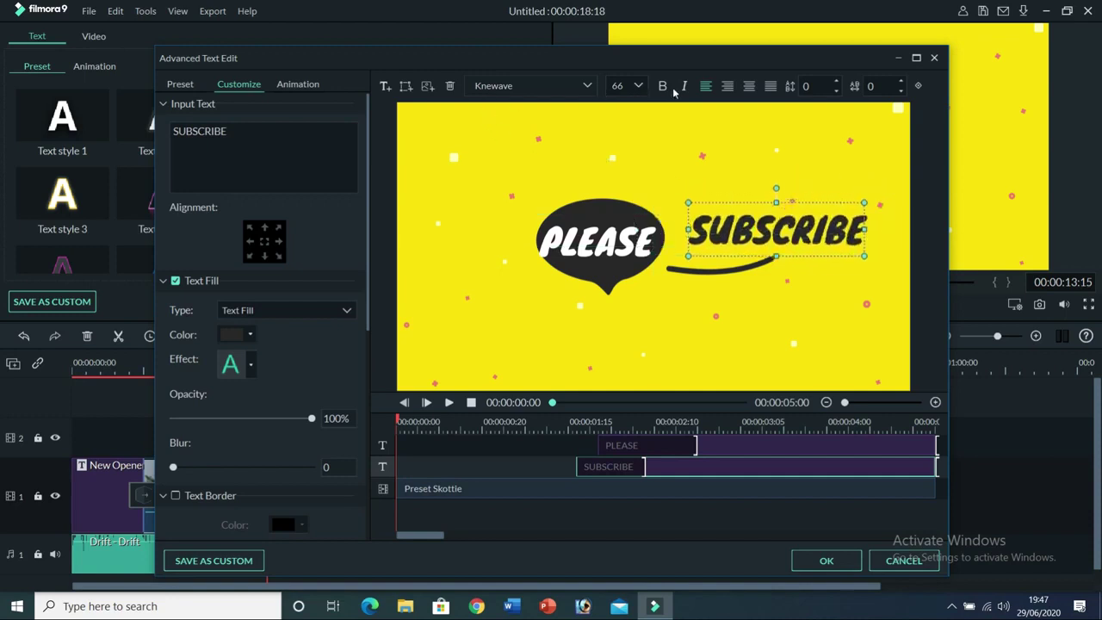
Step: Recolour the SUBSCRIBE text dark maroon and apply the edits to the closing New Opener 16 title
click(249, 335)
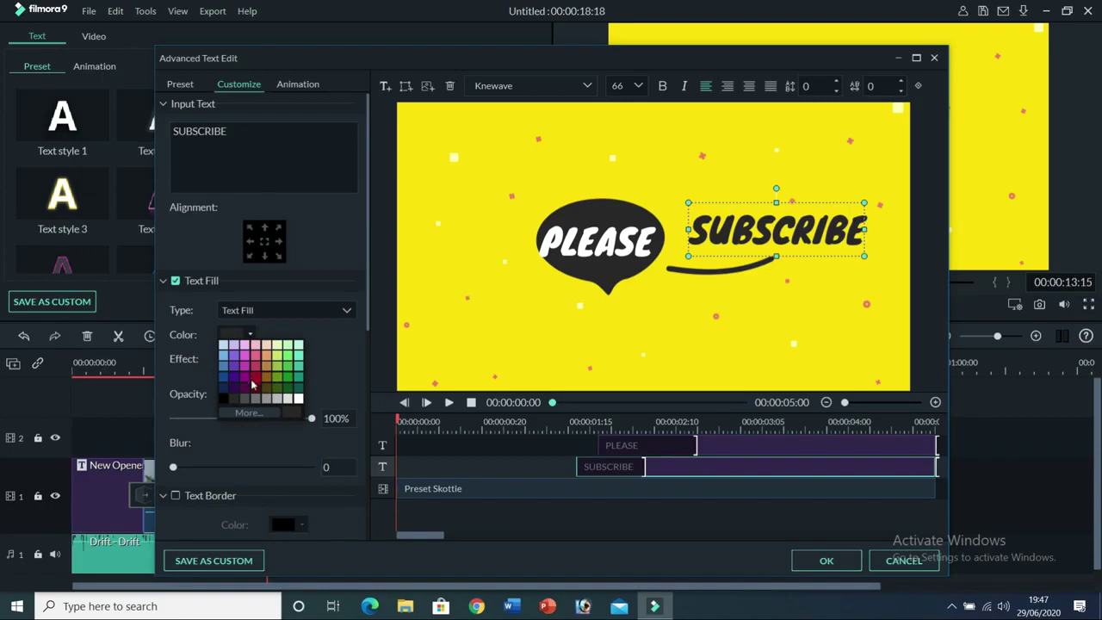
click(252, 384)
click(246, 334)
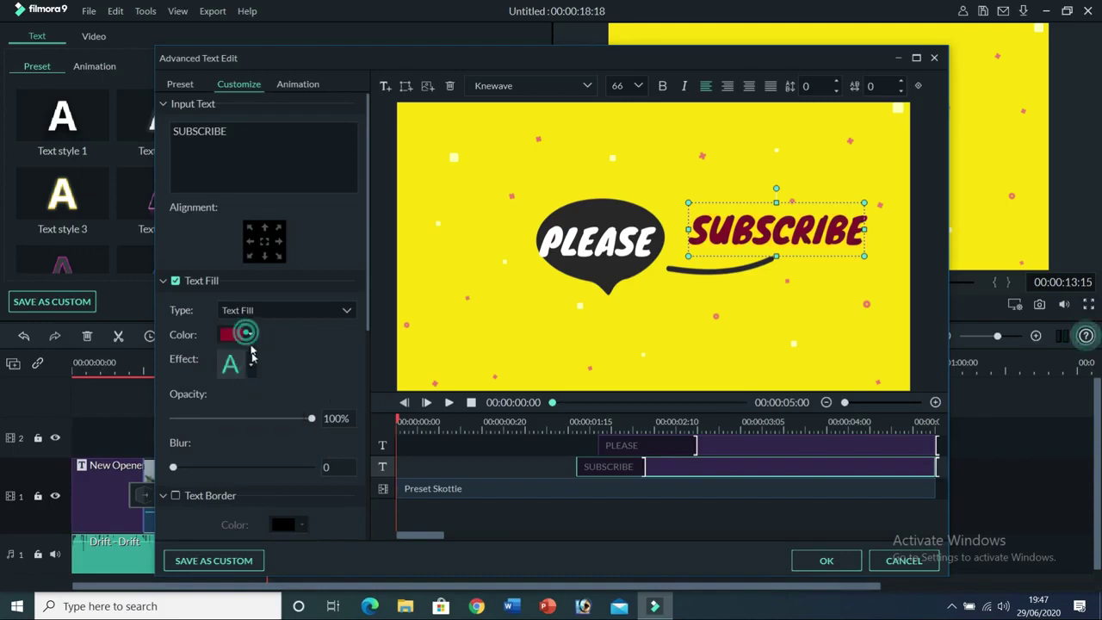
click(257, 382)
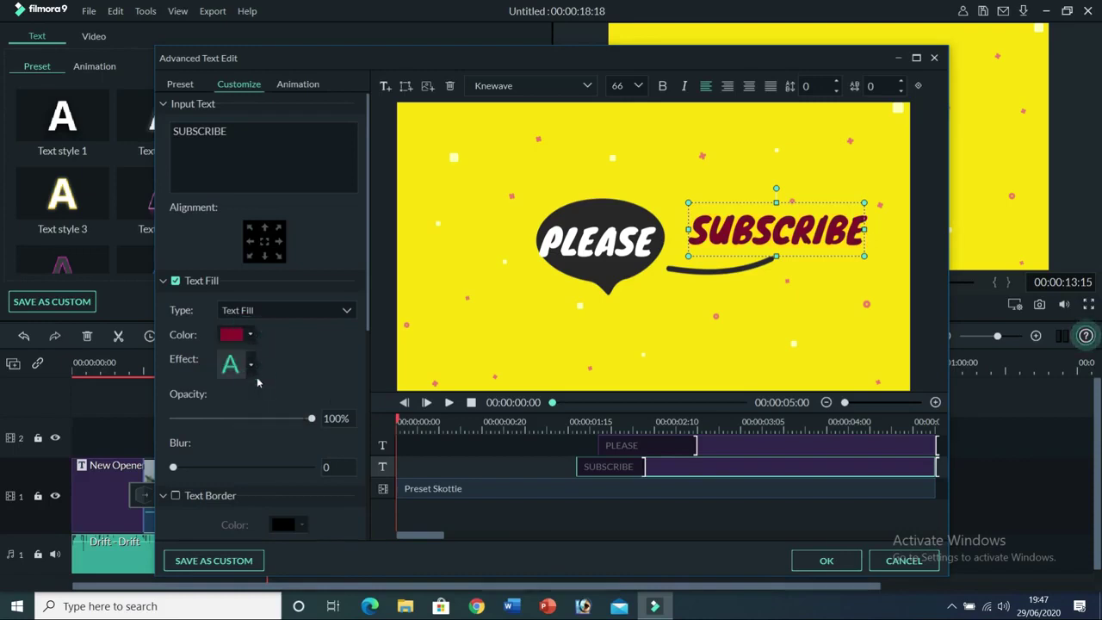
click(246, 335)
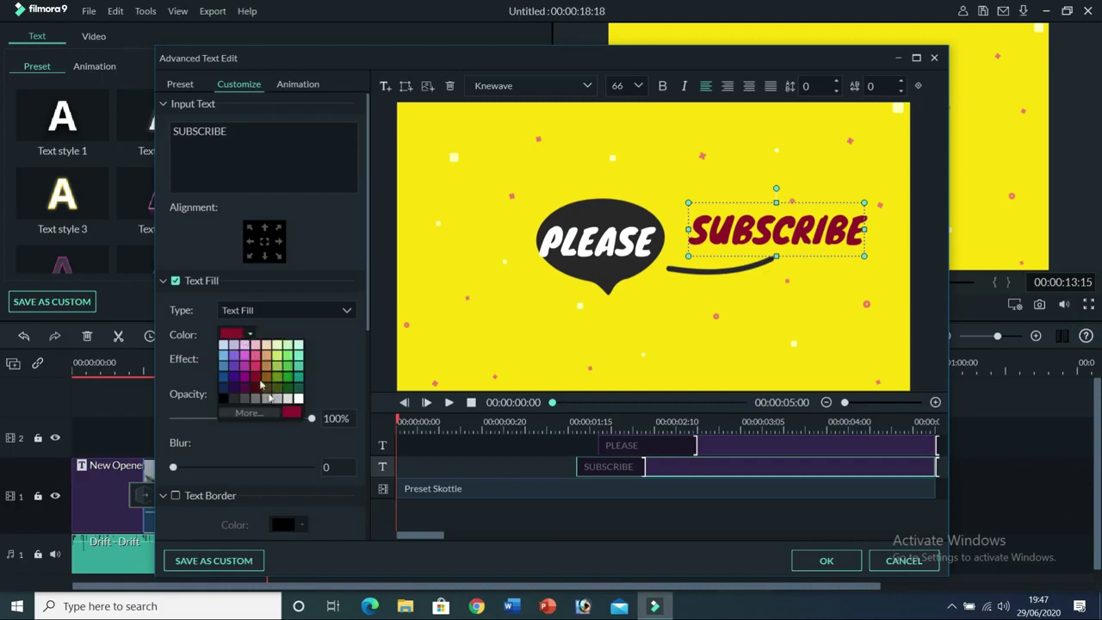
click(256, 367)
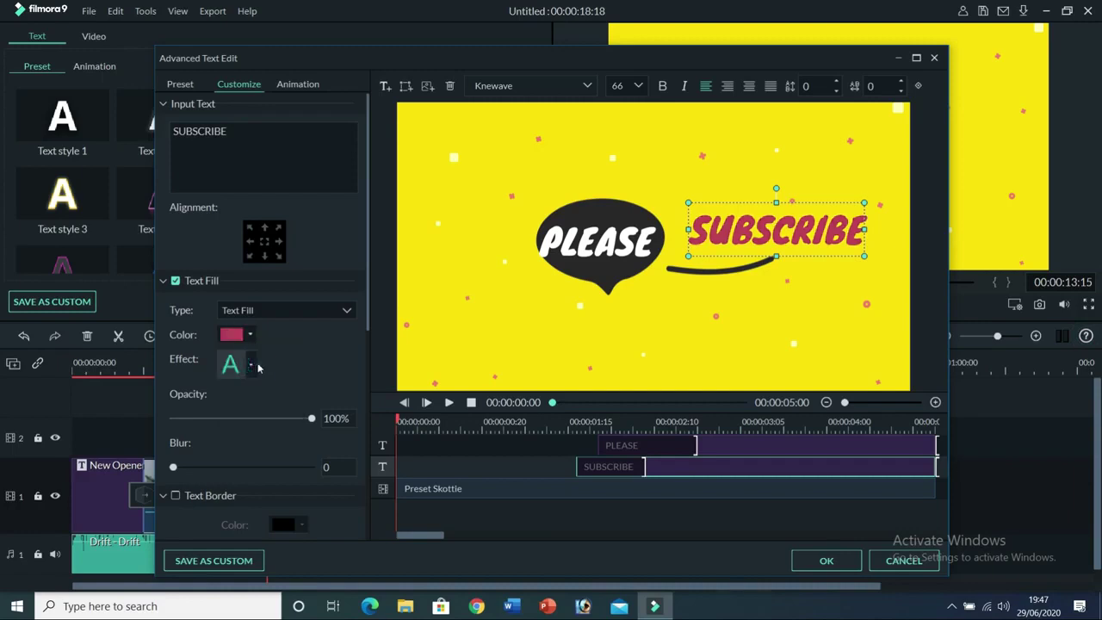
click(249, 334)
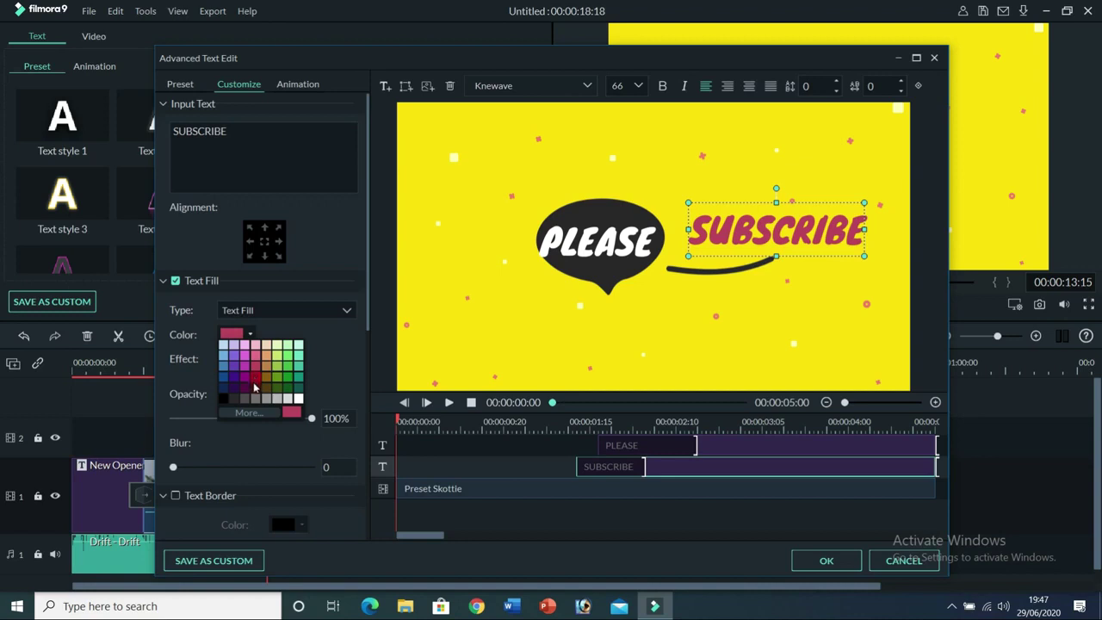
click(256, 386)
click(811, 558)
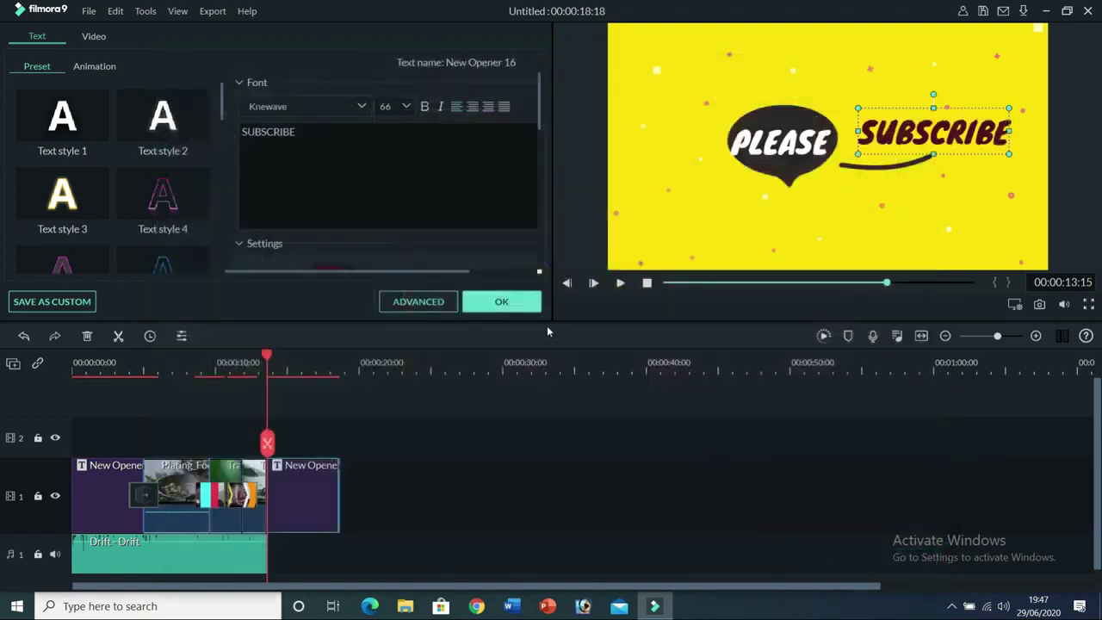
click(505, 305)
Step: Extend the Drift - Drift music clip to the end of the closing New Opener 16 title
click(239, 559)
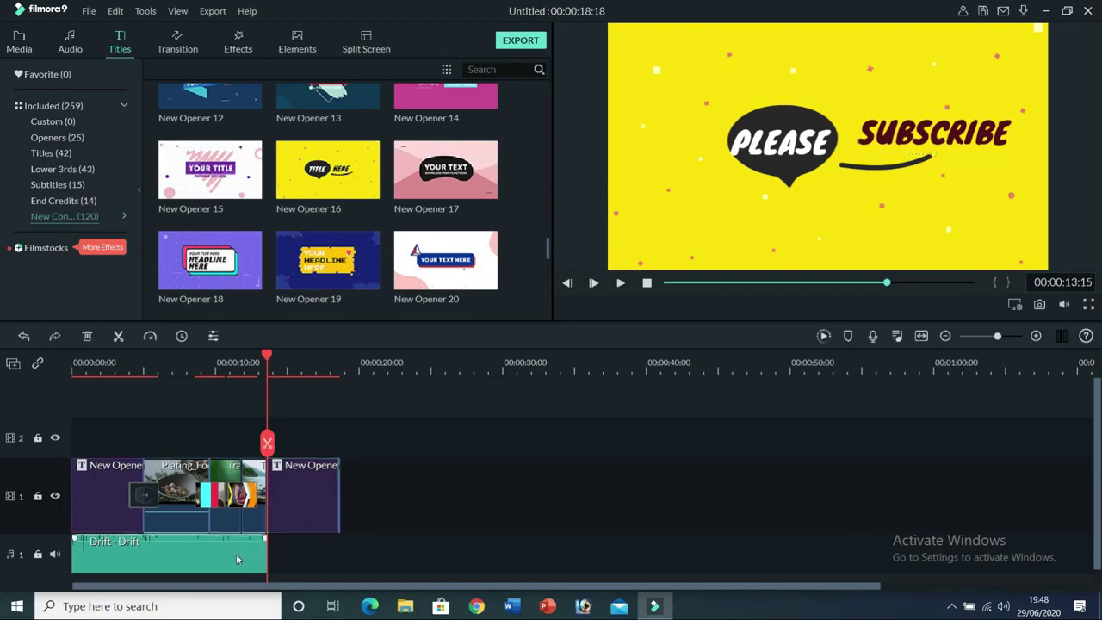
drag(267, 556, 338, 563)
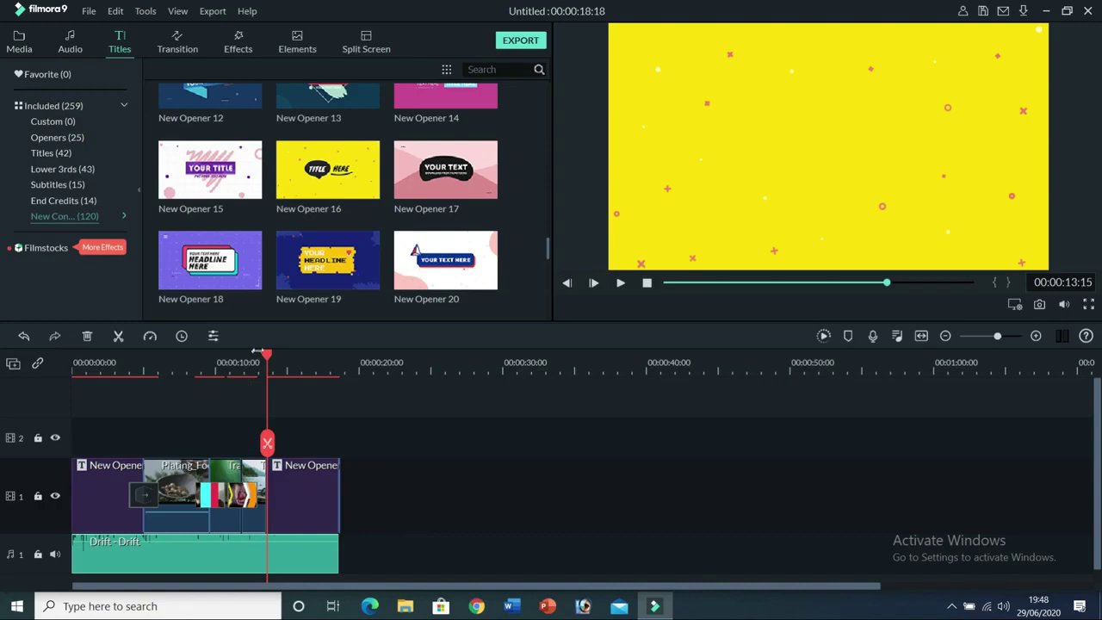
Step: Play the video from the beginning through the closing title to review the edit
drag(268, 359, 62, 358)
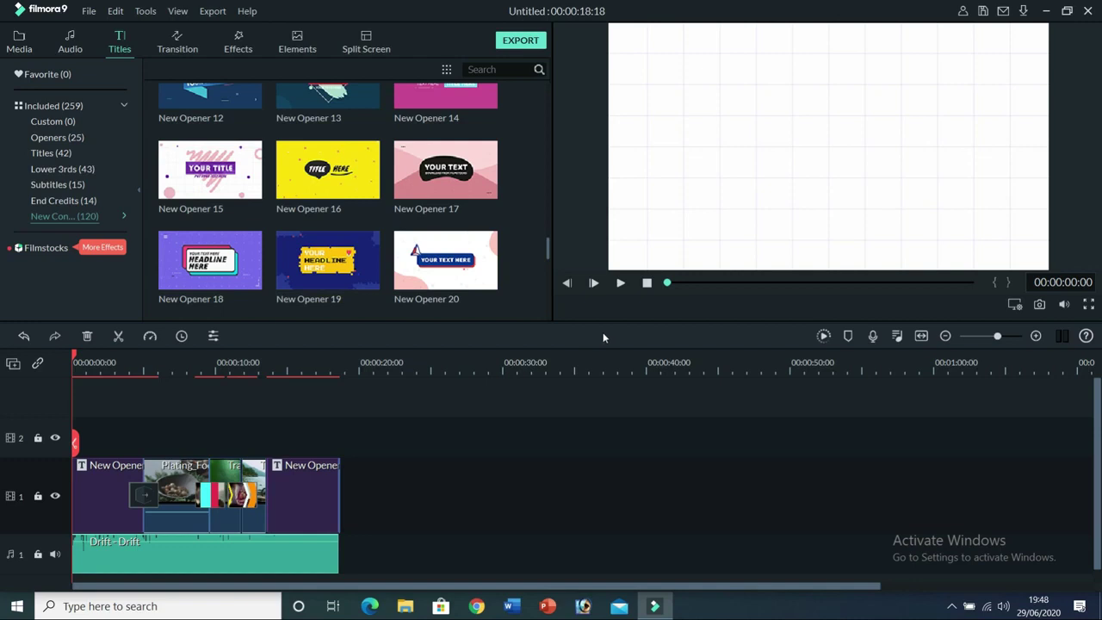
click(620, 283)
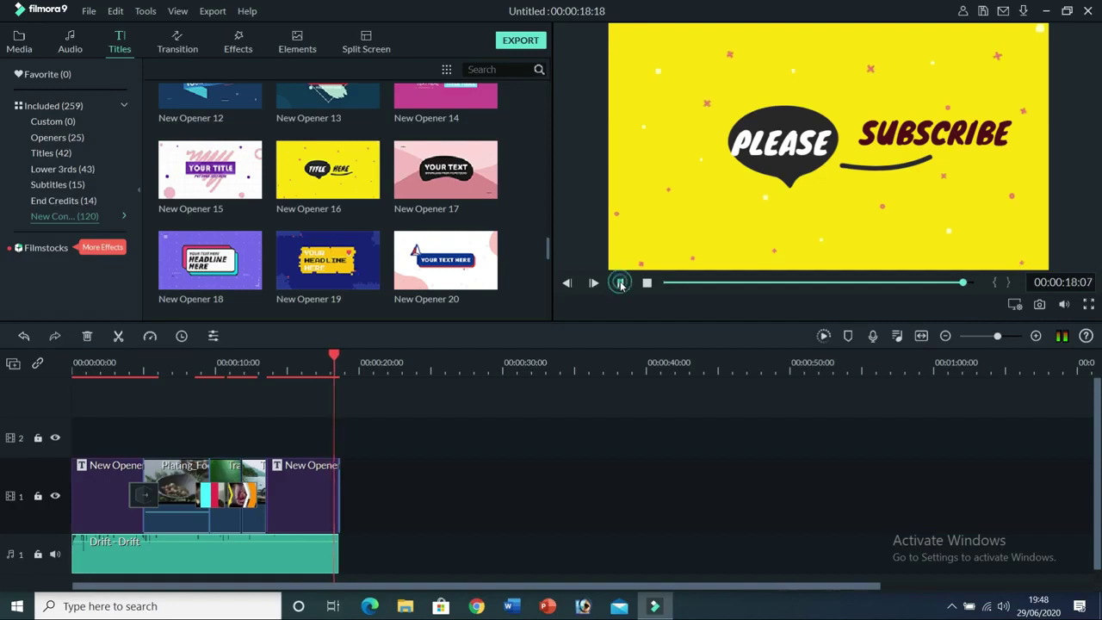
click(621, 285)
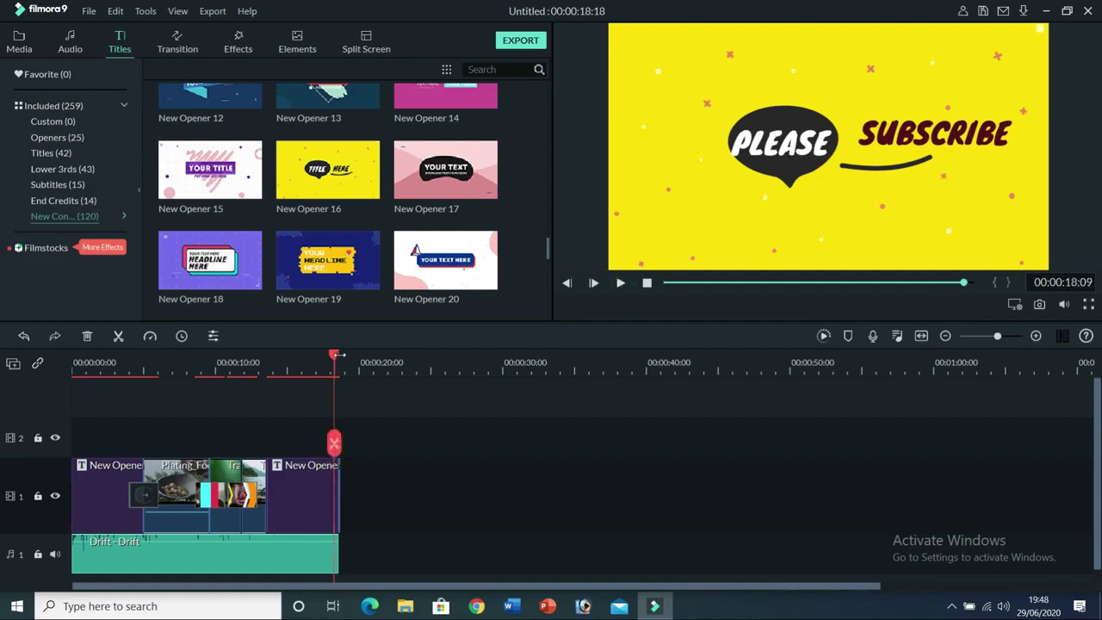
Step: Delete the leftover video fragment that sits after the closing New Opener 16 title on track 1
drag(334, 360, 165, 362)
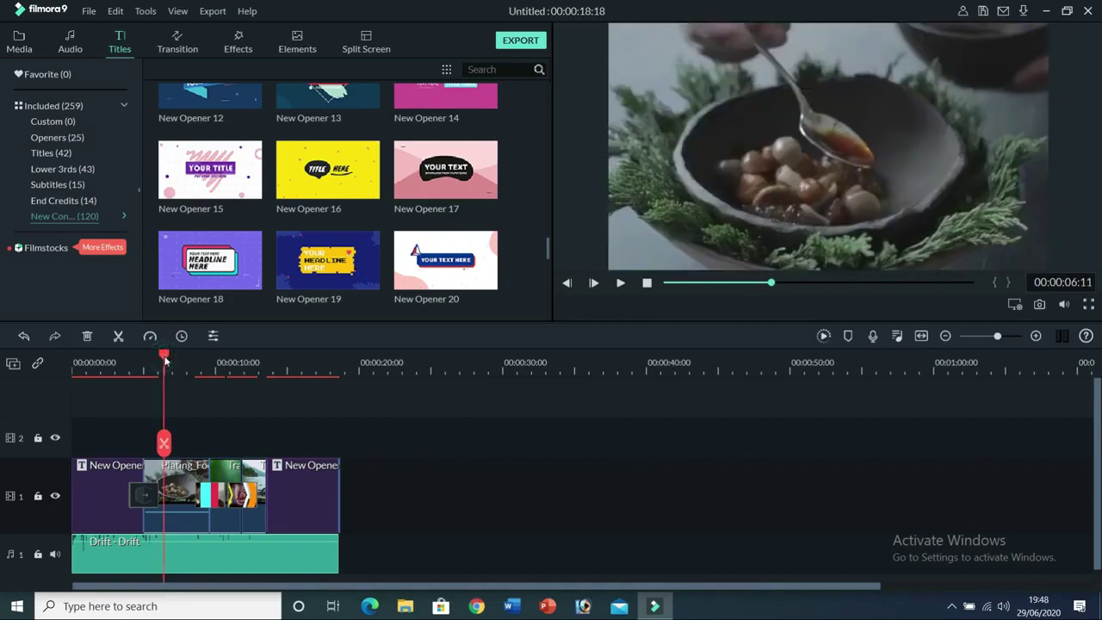
drag(276, 367, 456, 357)
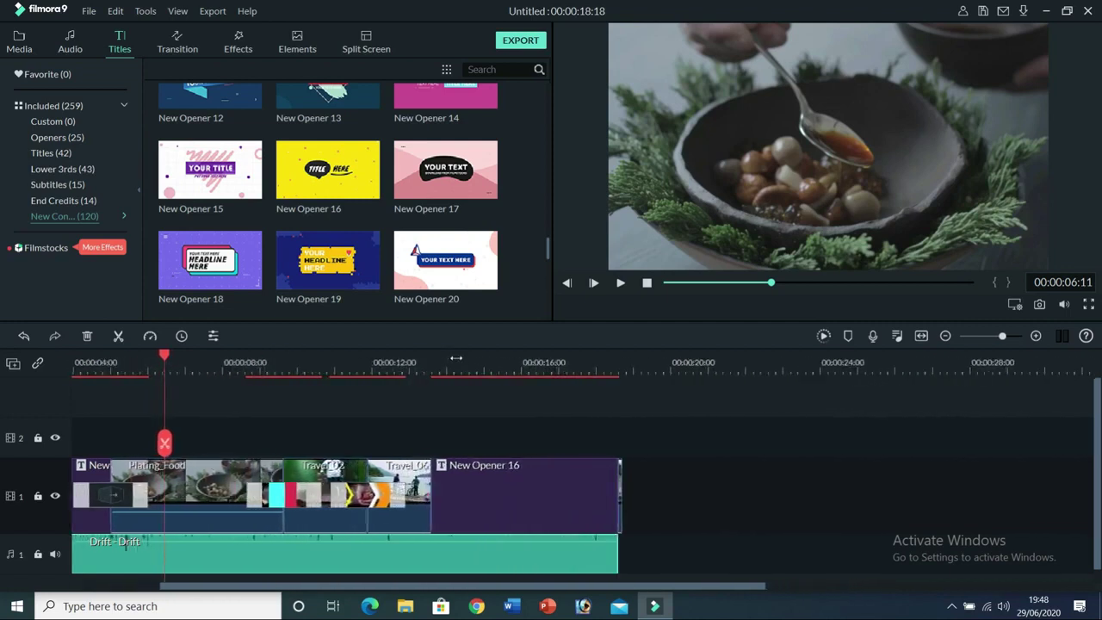
click(620, 496)
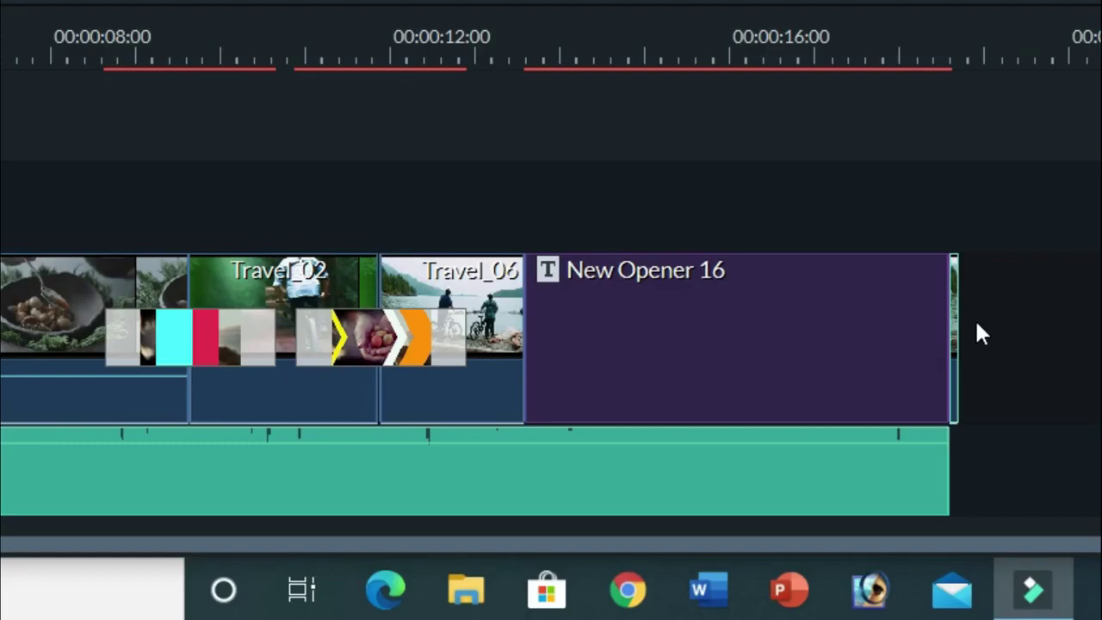
click(977, 324)
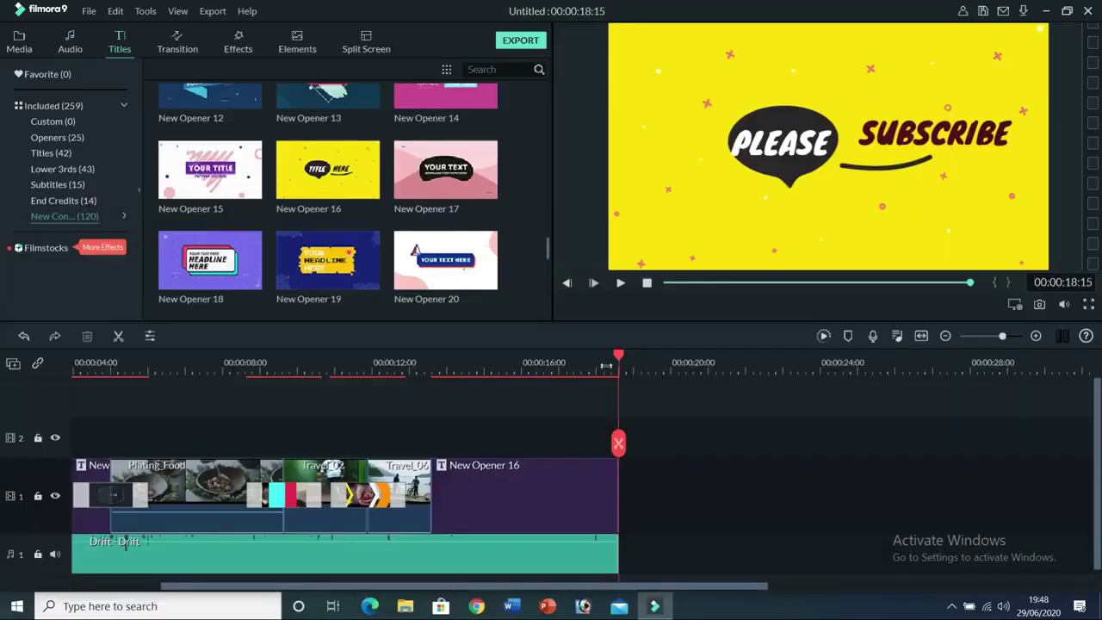
Step: Replay the trimmed video from 00:00:00:00 into the closing title to check it
drag(613, 356, 516, 355)
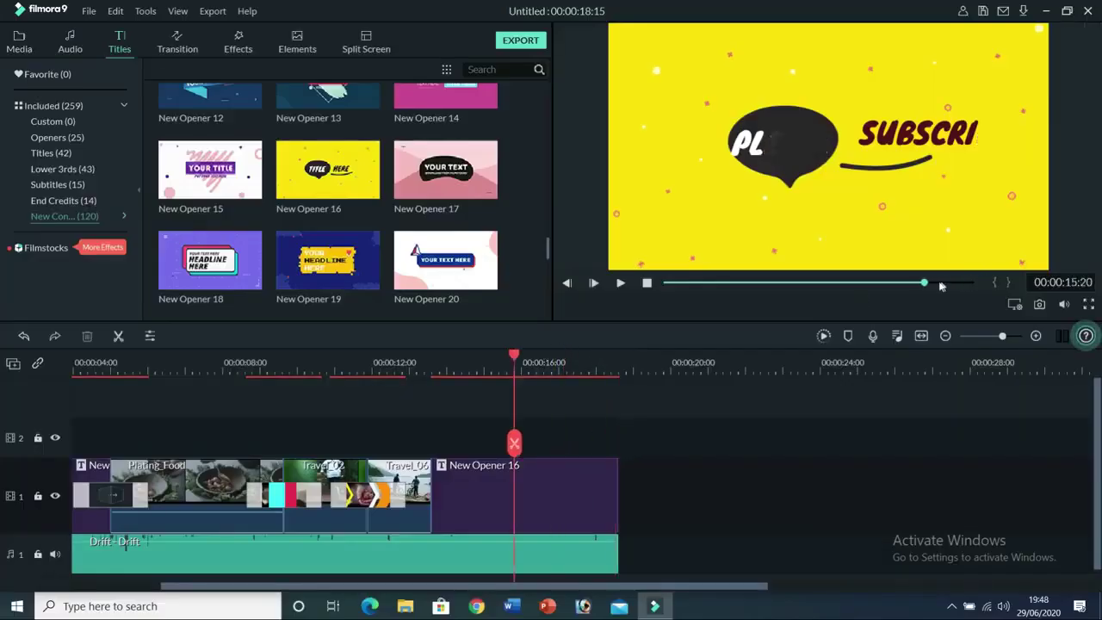
drag(920, 285, 666, 280)
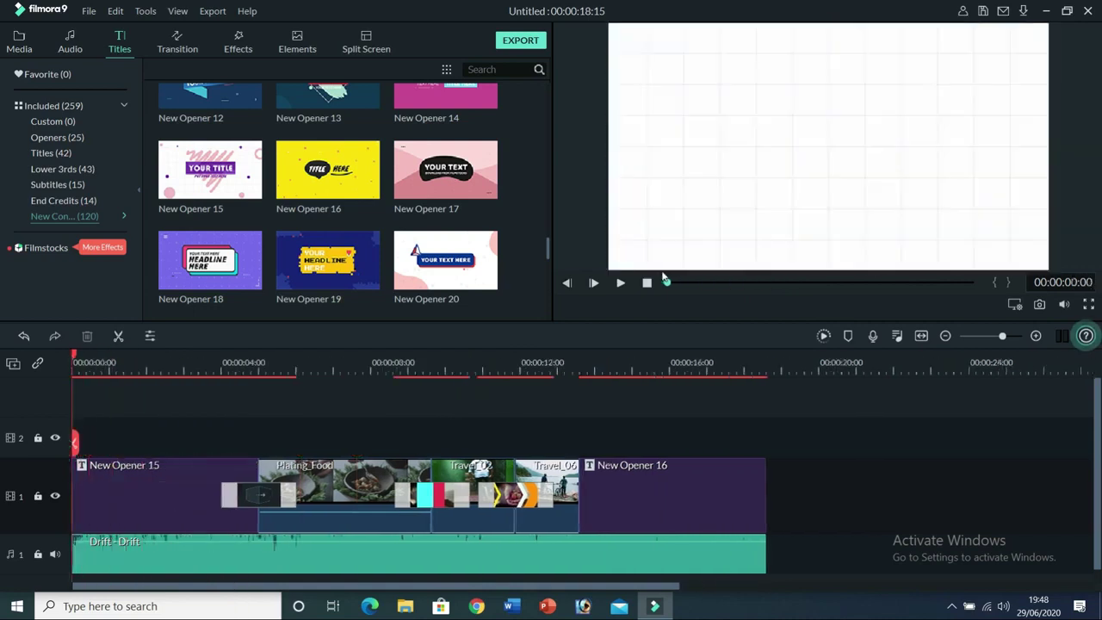
click(620, 283)
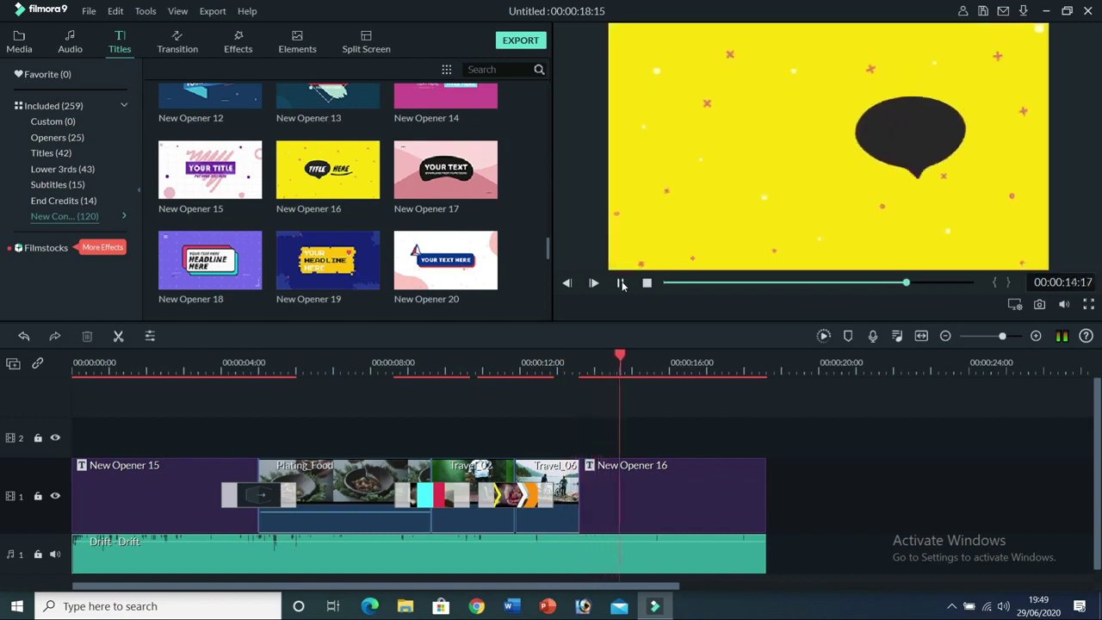
click(621, 283)
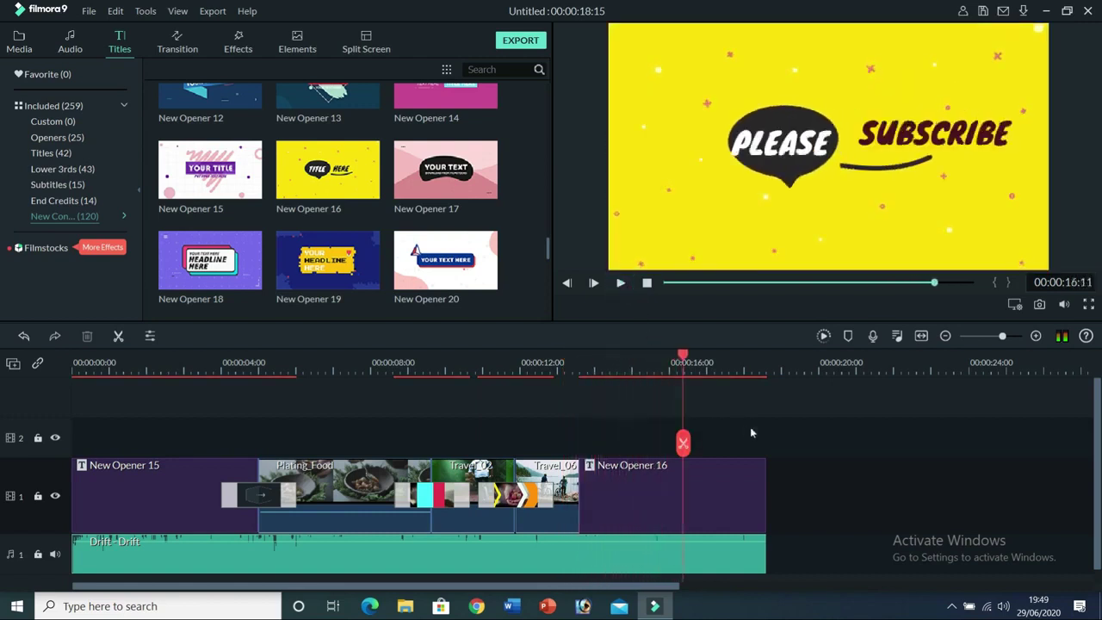
Step: Download Lower Third 17, place it on track 2 at 00:00:06:02 over the Plating_Food clip, and shorten it to about 1 second
drag(681, 360, 300, 379)
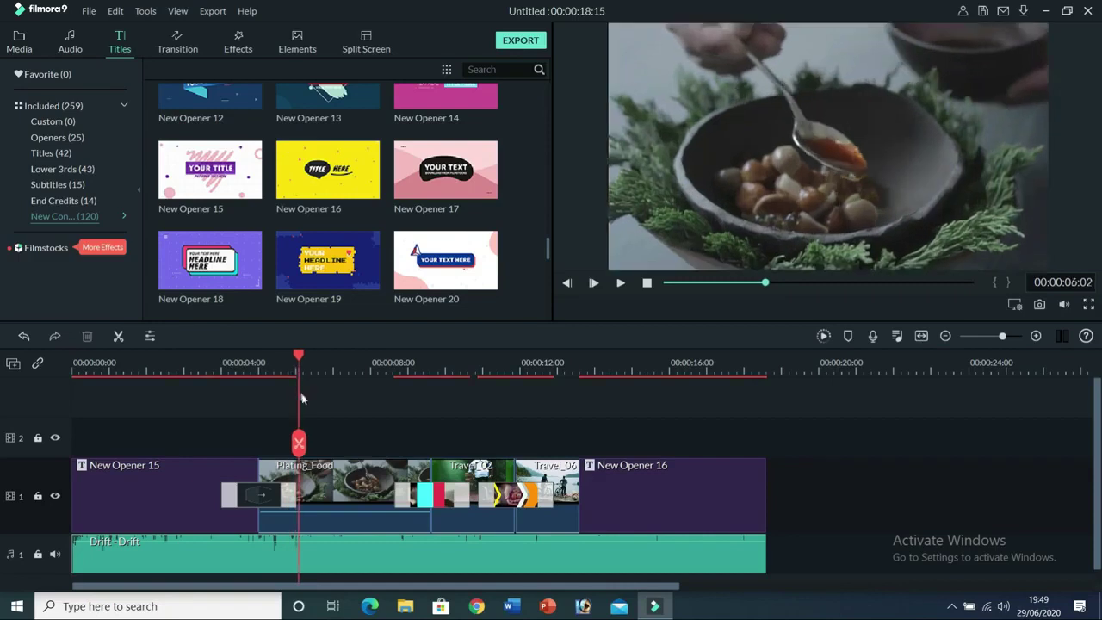
click(119, 48)
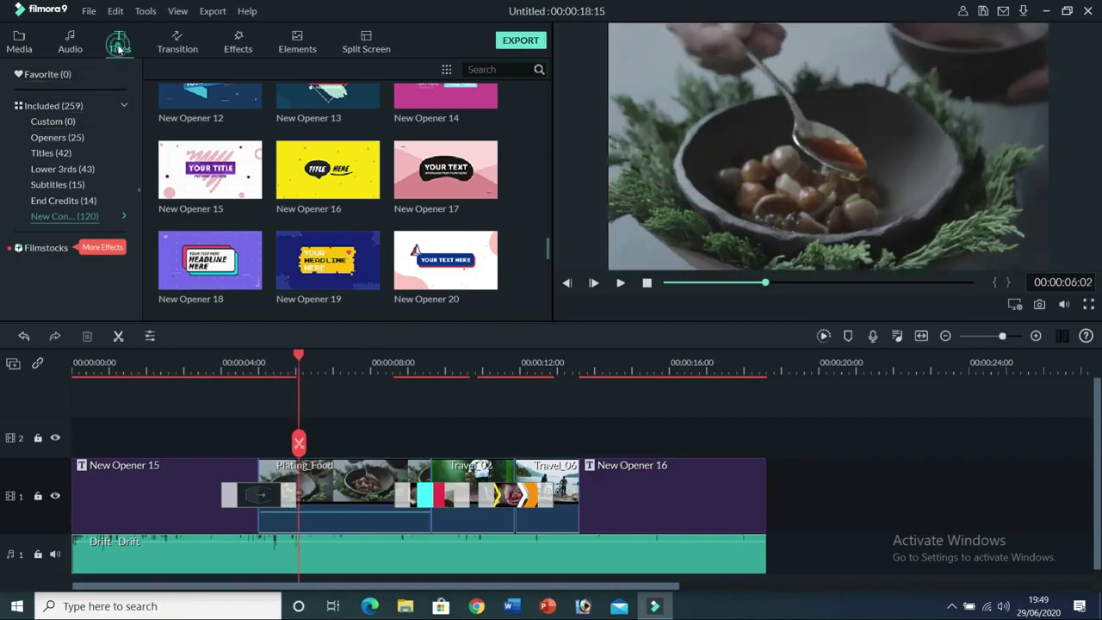
click(60, 138)
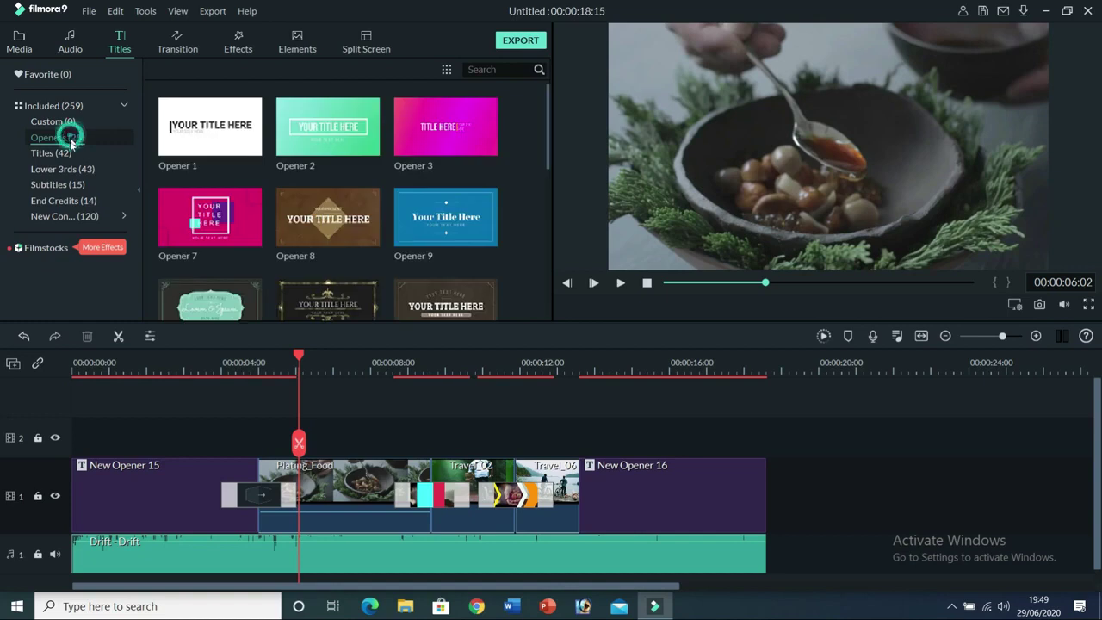
click(70, 153)
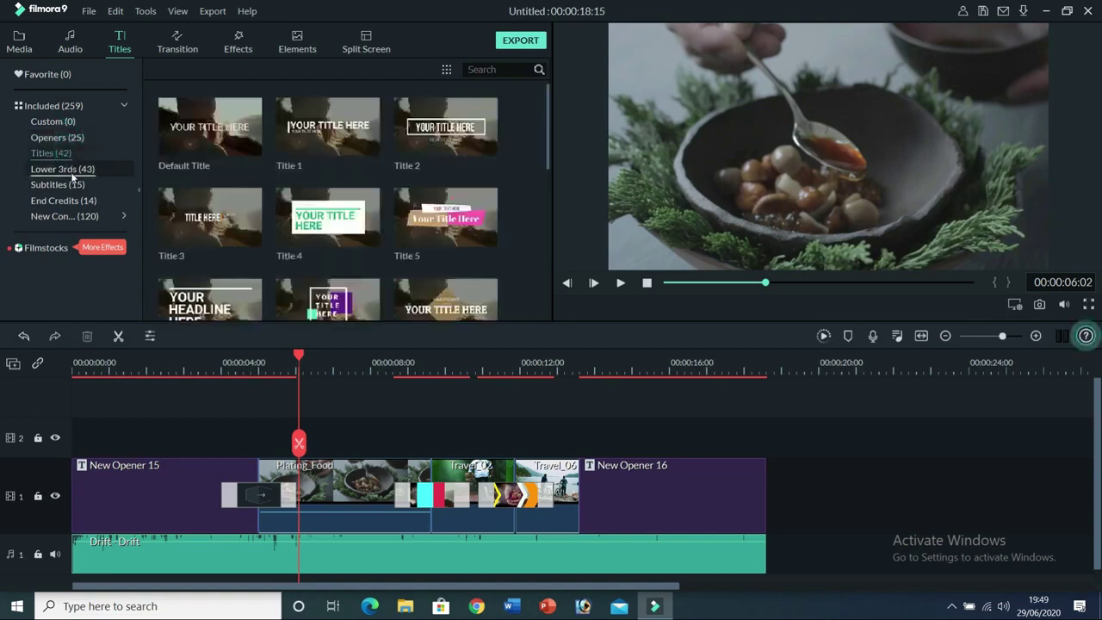
click(69, 169)
drag(548, 101, 564, 293)
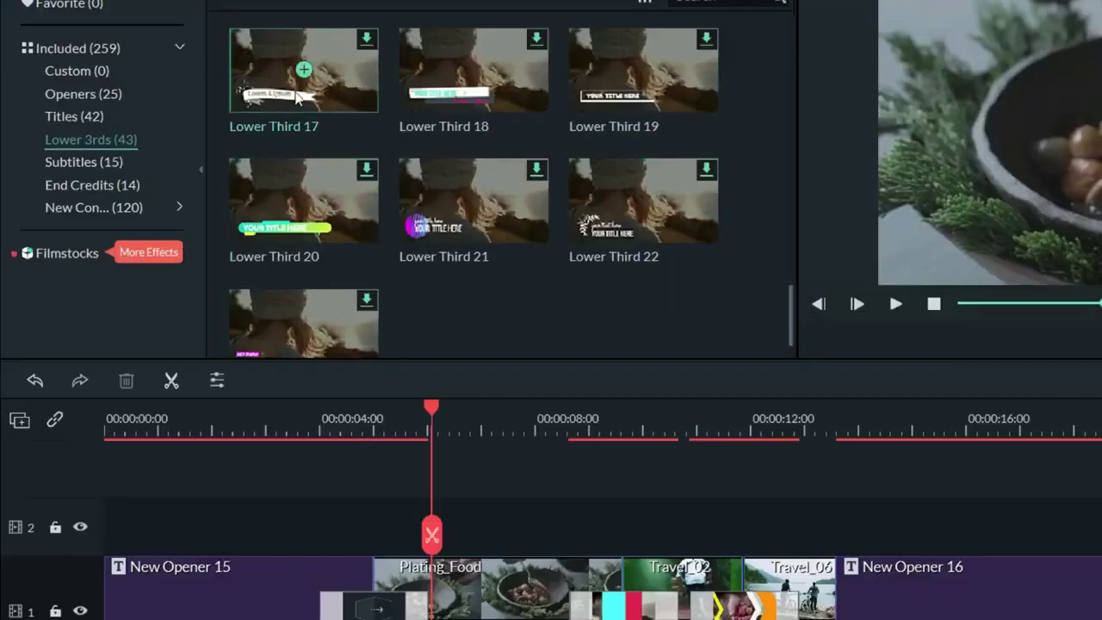
right_click(304, 68)
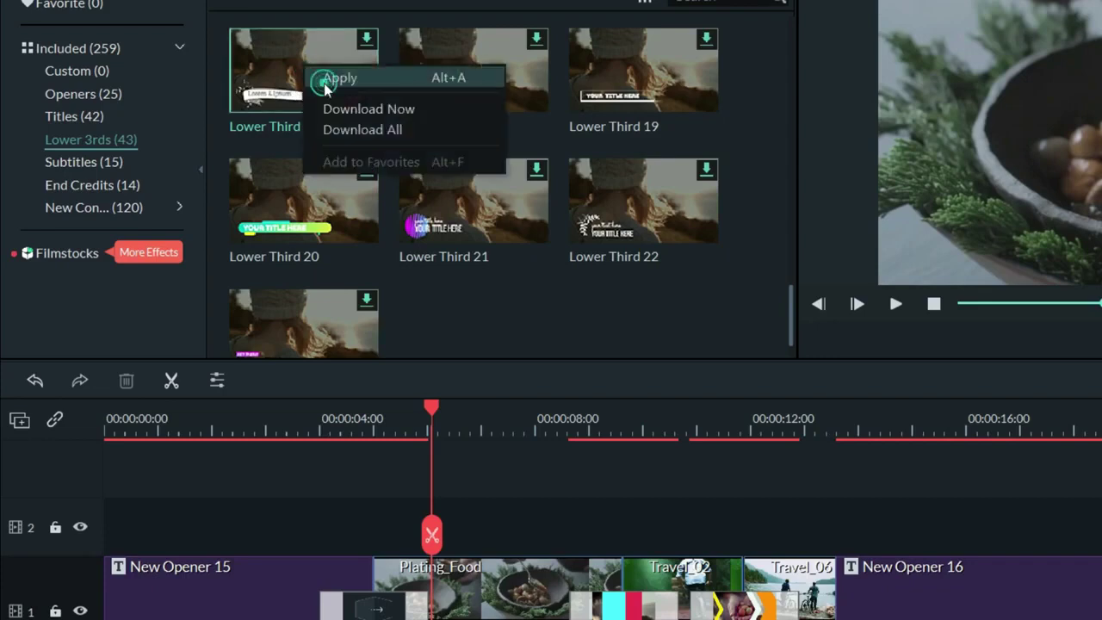
click(344, 109)
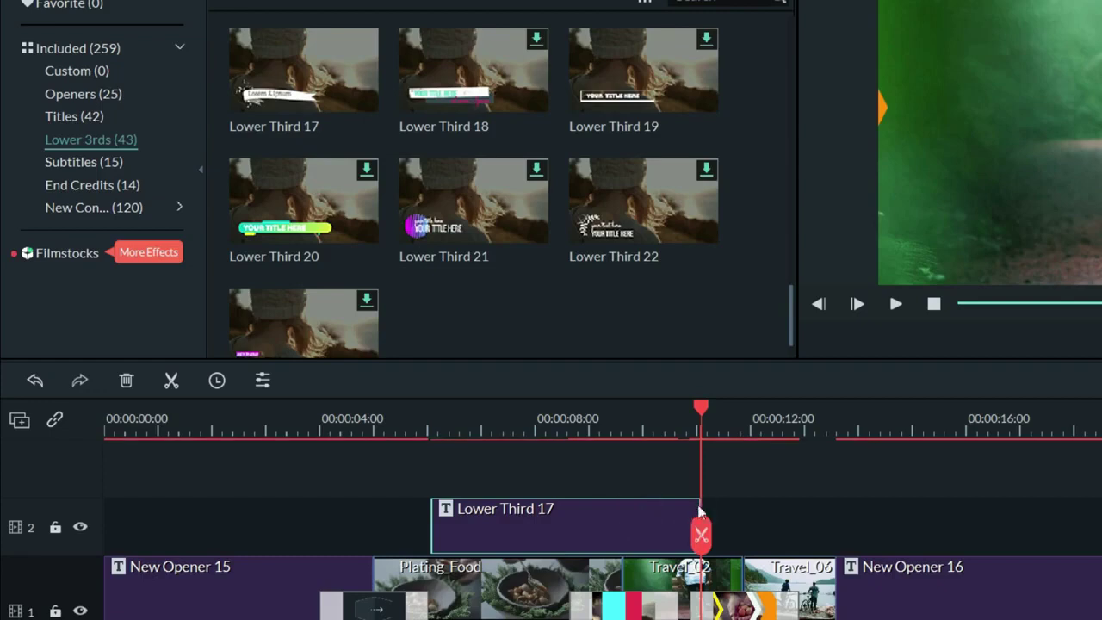
drag(700, 506, 486, 516)
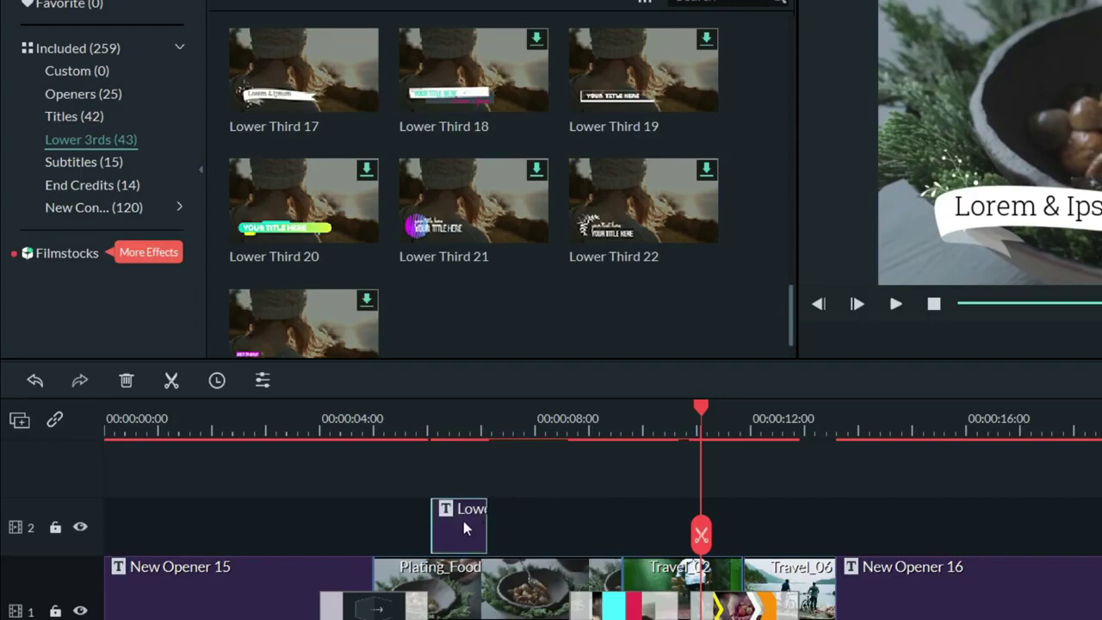
Step: Open the Lower Third 17 title for editing and move its text and white banner towards the frame's lower-left corner
double_click(462, 534)
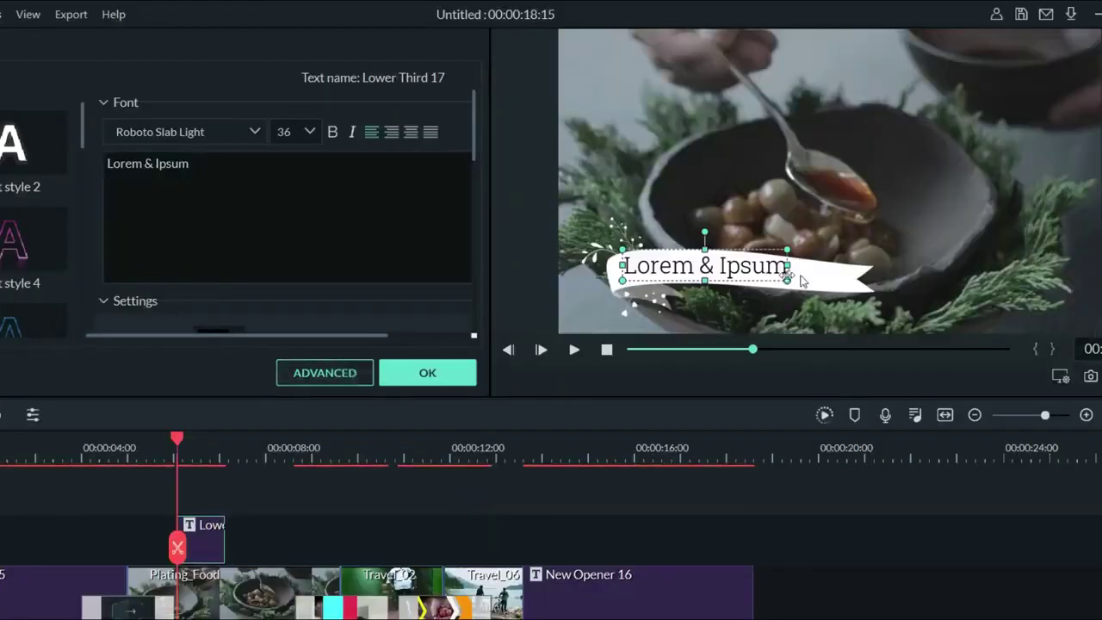
click(809, 296)
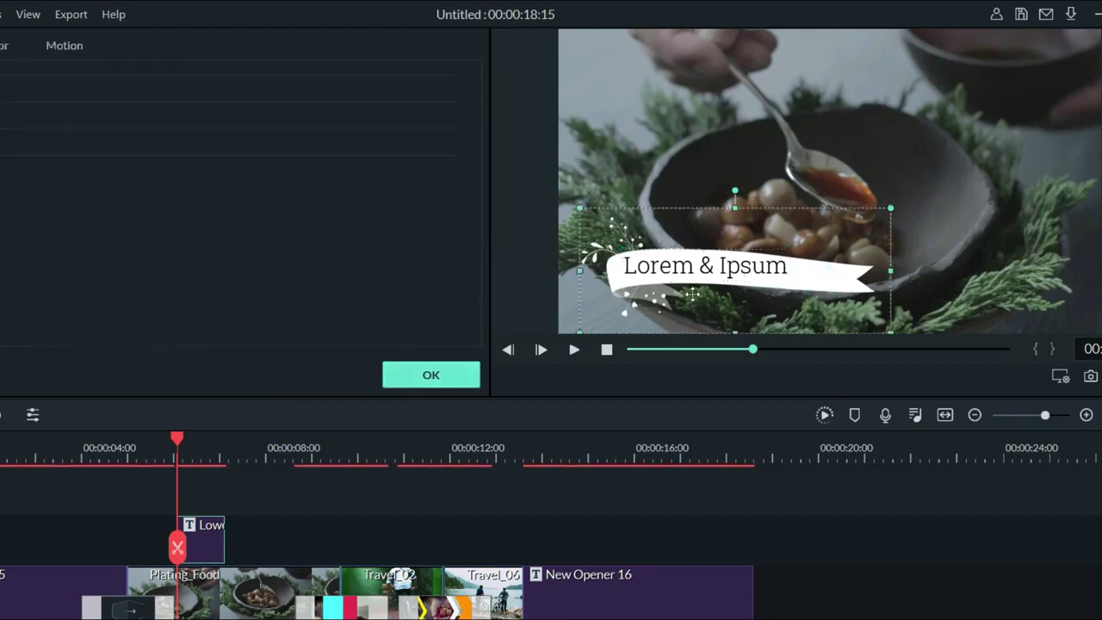
drag(704, 278, 661, 299)
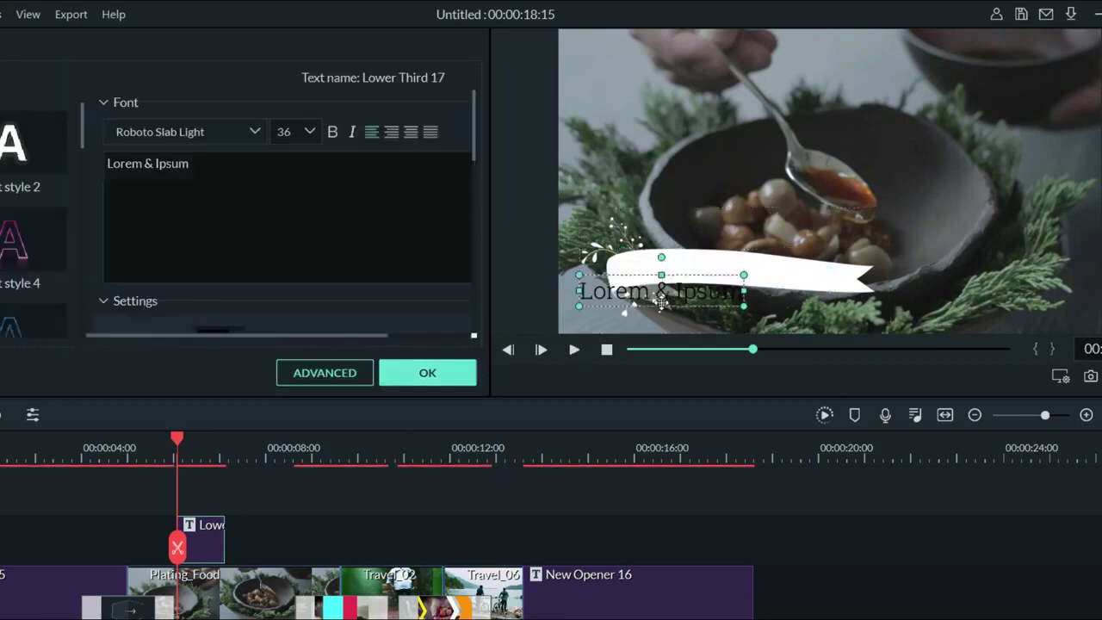
click(754, 274)
drag(777, 270, 758, 303)
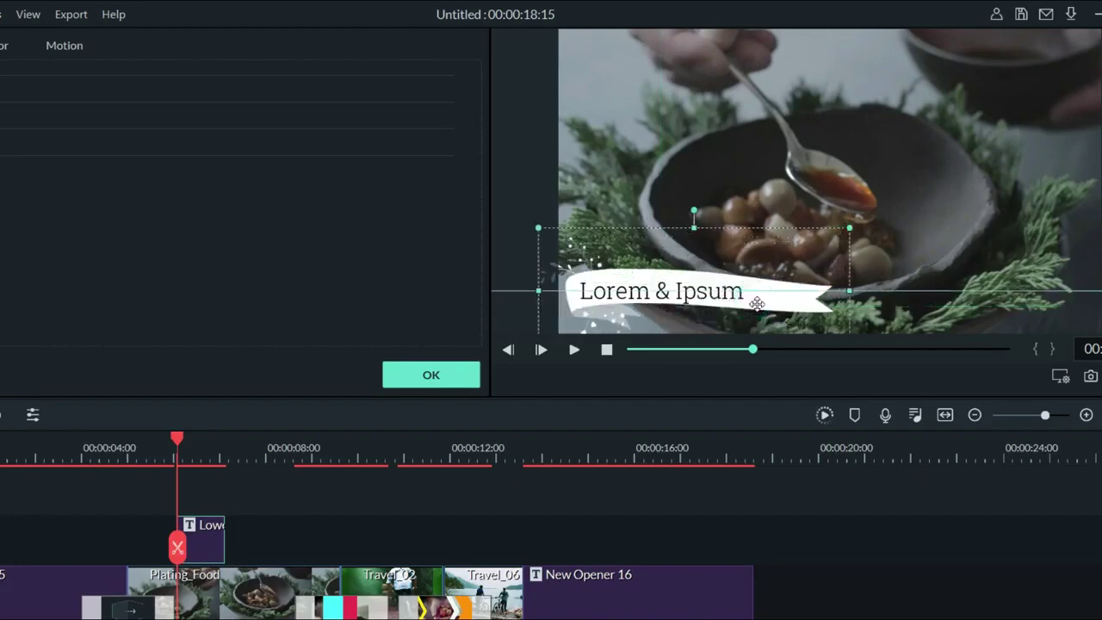
Step: Replace the lower third's Lorem & Ipsum text with Please
click(705, 288)
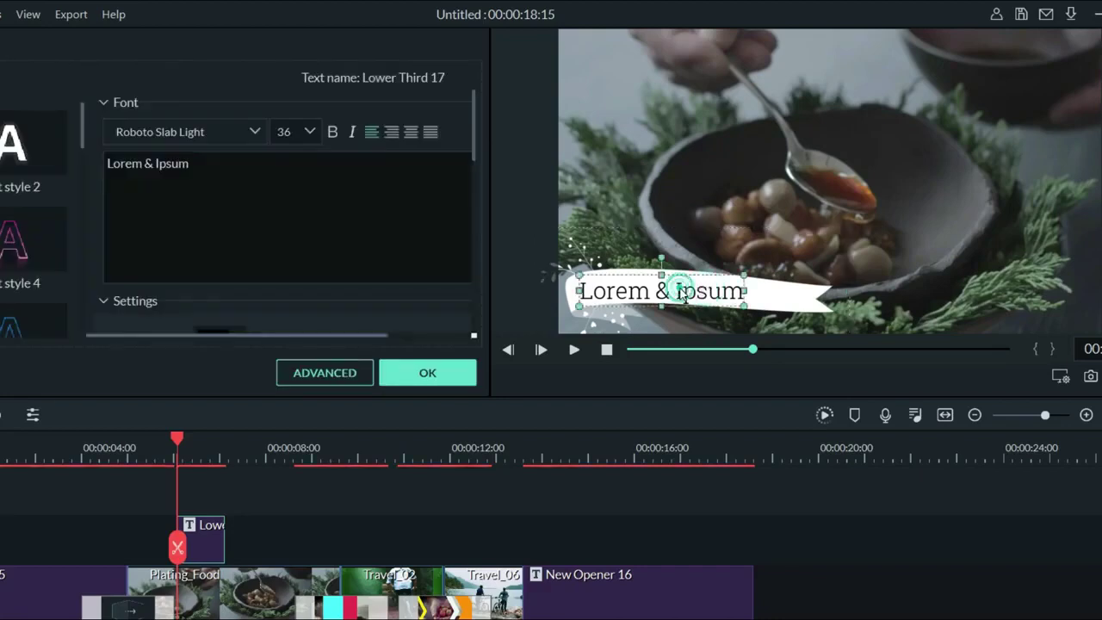
double_click(680, 293)
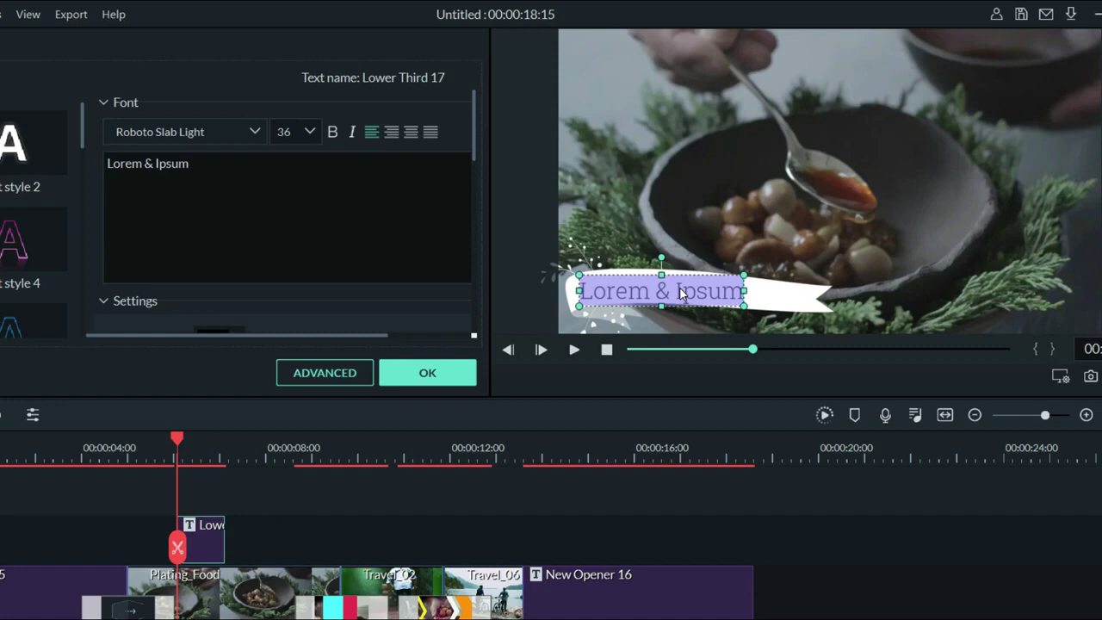
text(Please)
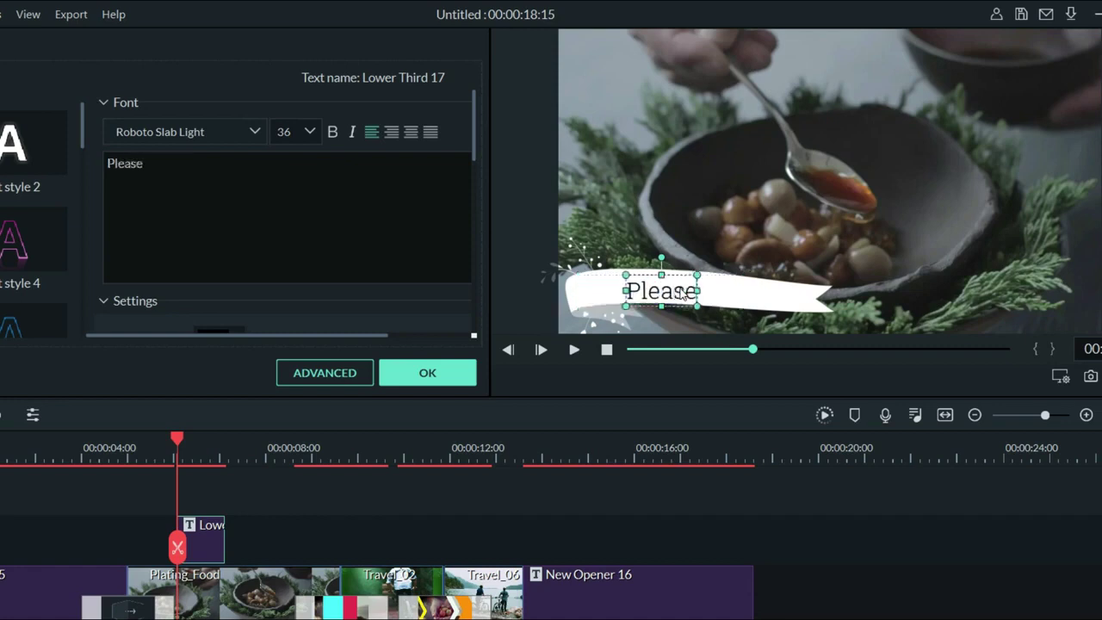
Step: Complete the Lower Third 17 text as Please Like and apply the title edit
text( K)
key(BackSpace)
key(BackSpace)
text(L)
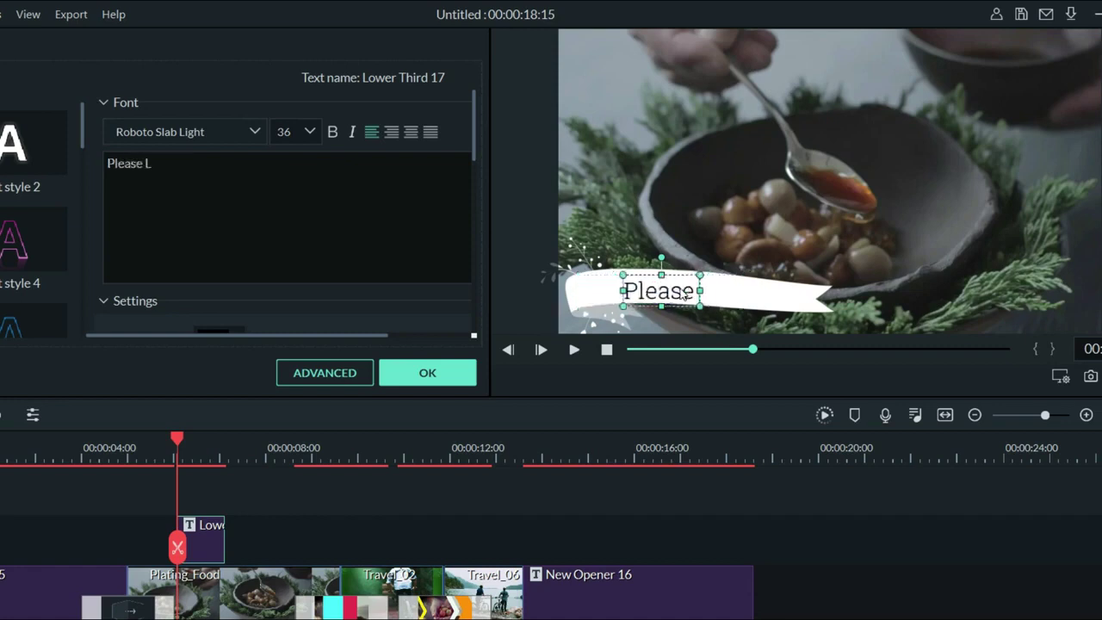
text(ike)
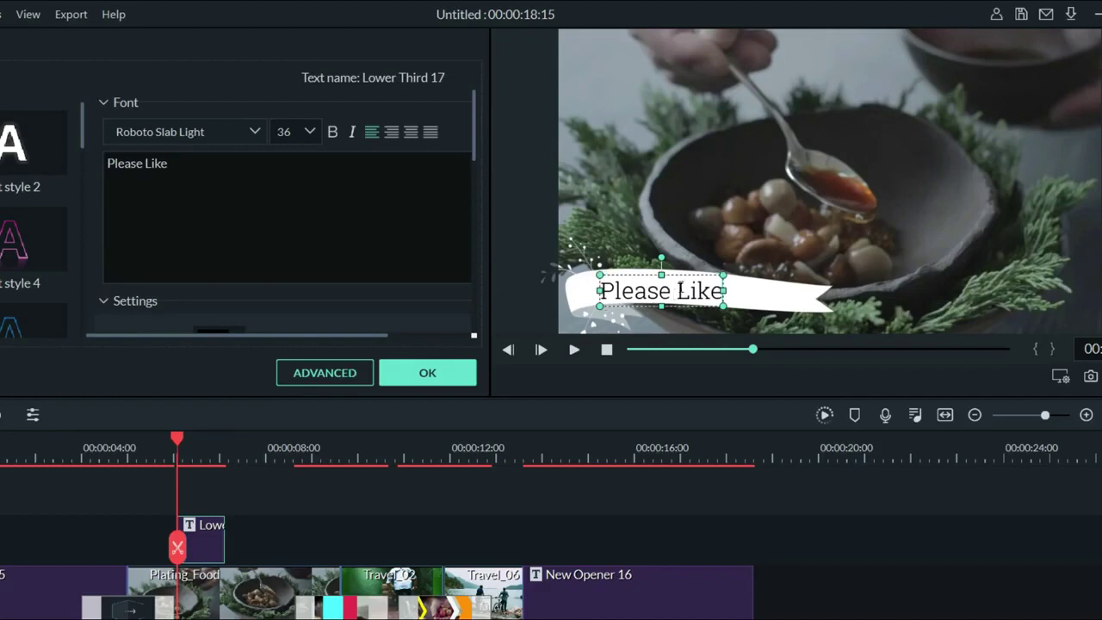
click(430, 372)
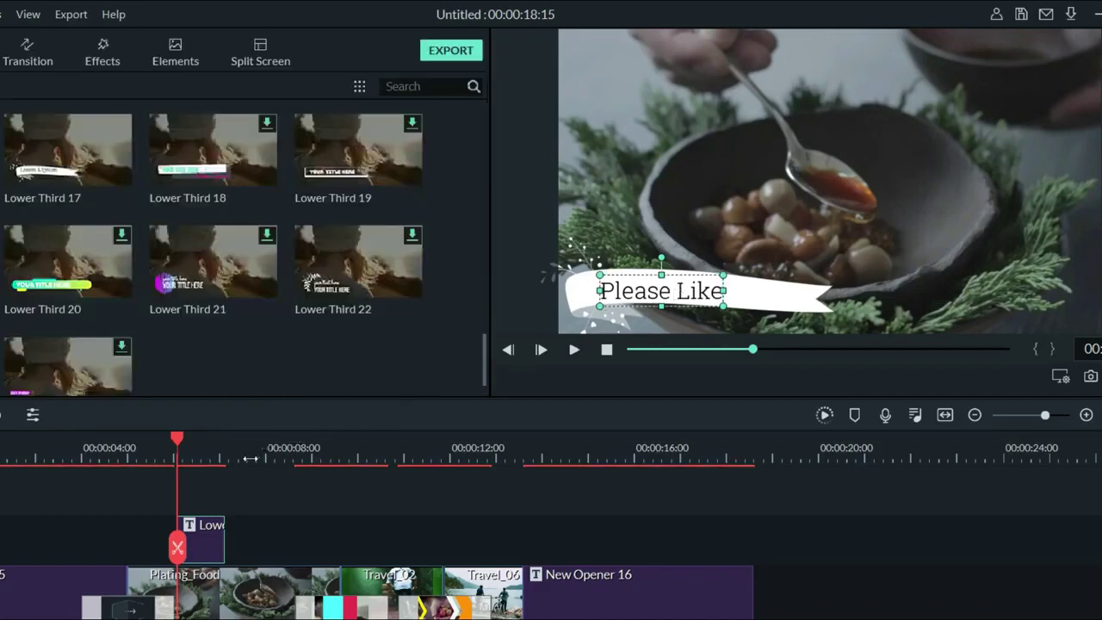
Step: Play the video from 00:00:00:00 through the Plating_Food clip to check the edited lower third
drag(181, 442, 0, 442)
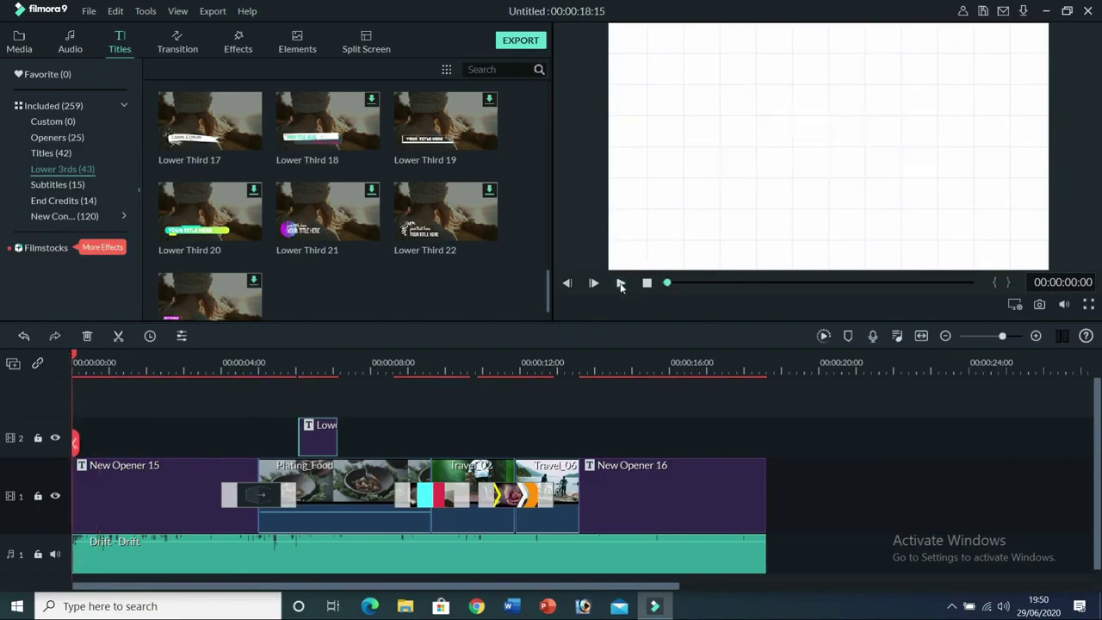
click(620, 284)
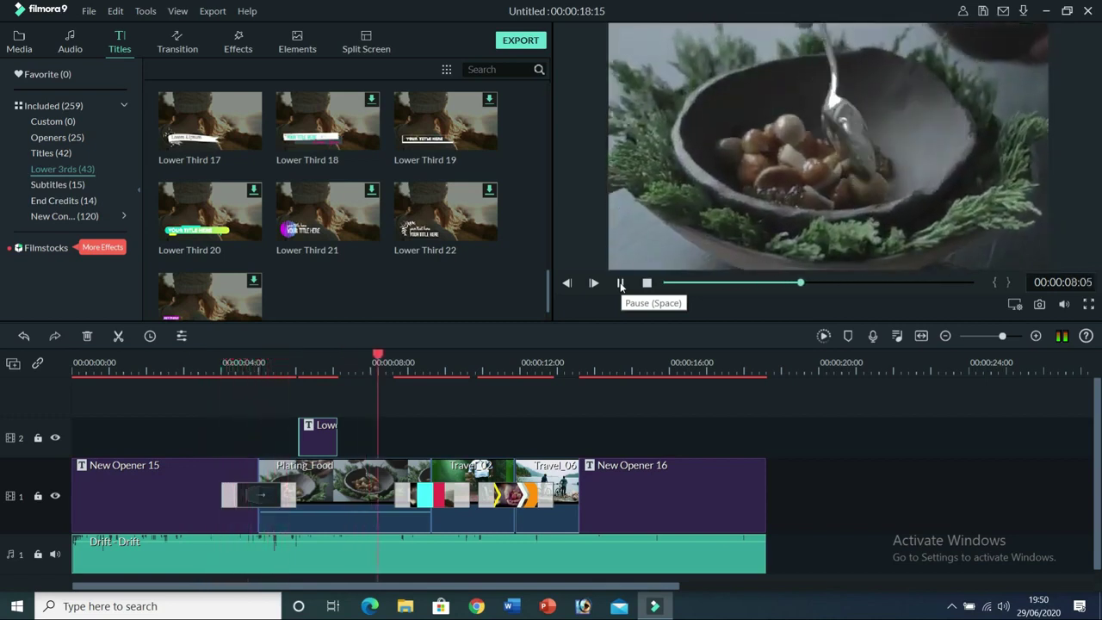
click(621, 283)
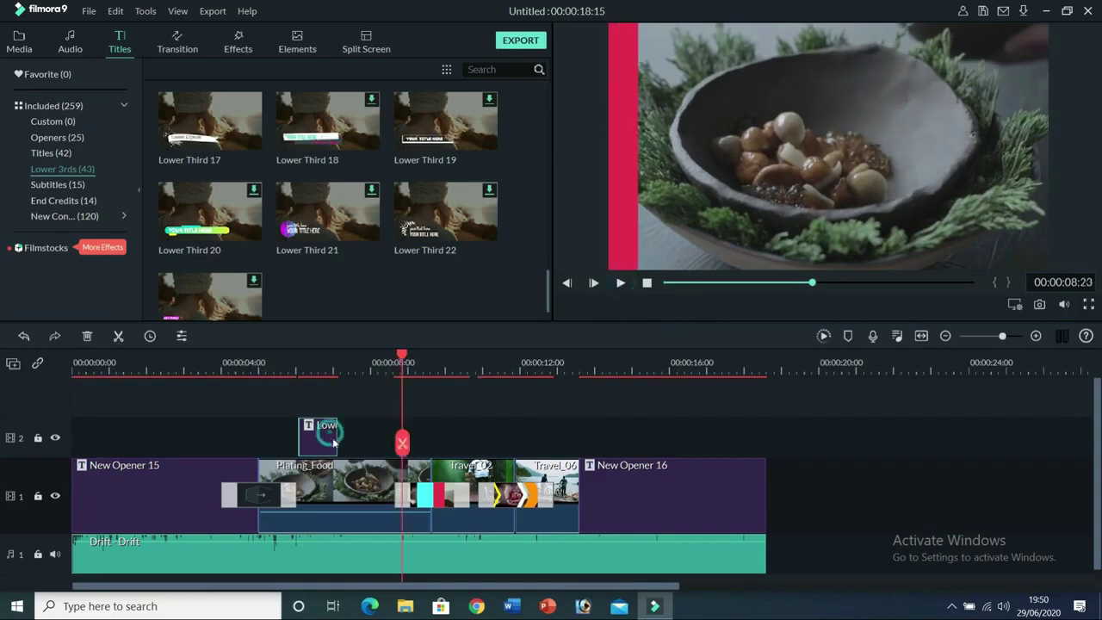
Step: Extend Lower Third 17 on track 2 to end at about 00:00:08:11, and replay it from 00:00:05:13
drag(336, 439, 387, 446)
drag(402, 355, 282, 355)
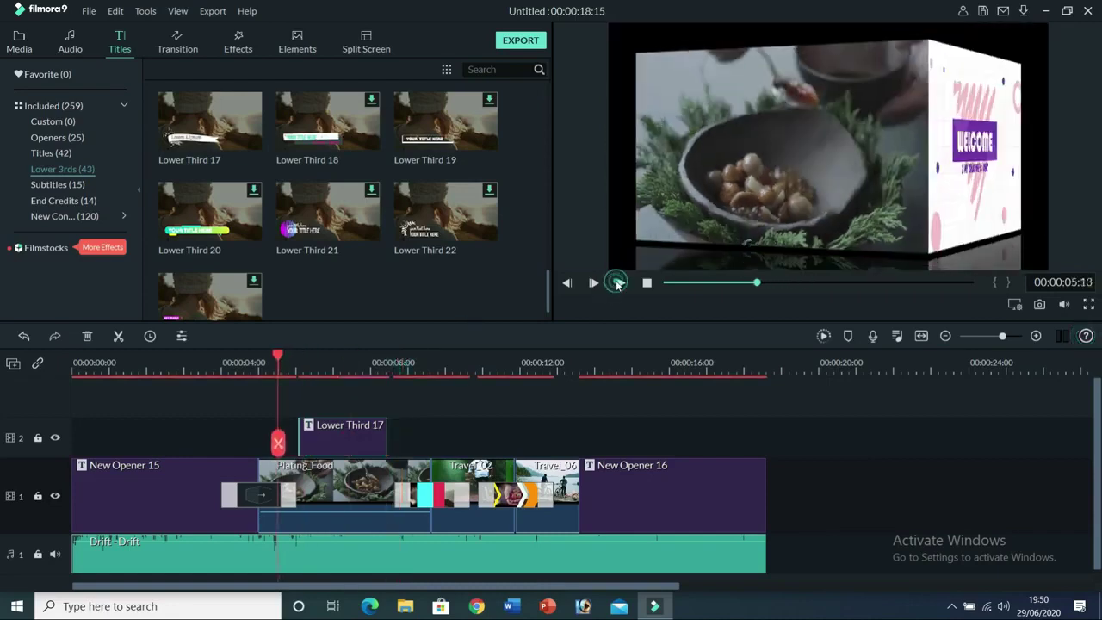
click(618, 284)
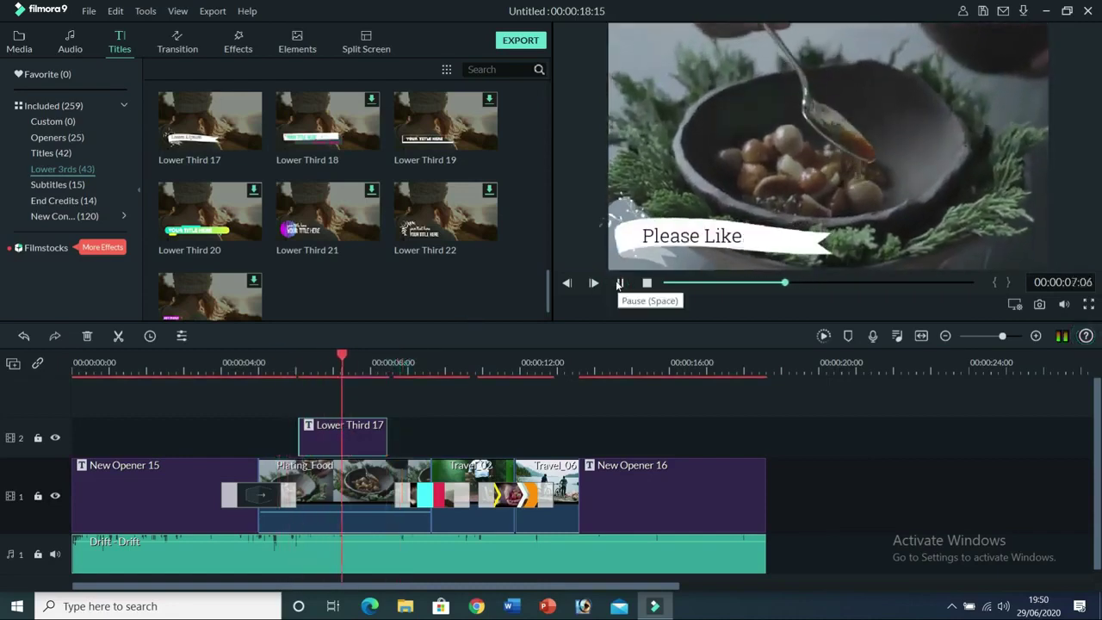
click(618, 283)
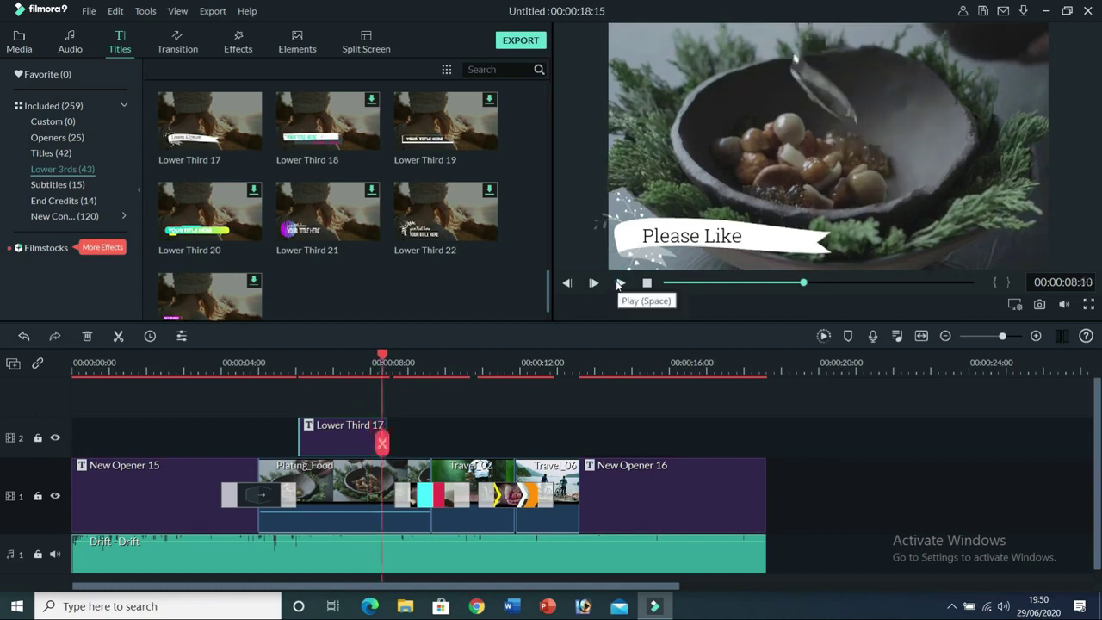
click(619, 283)
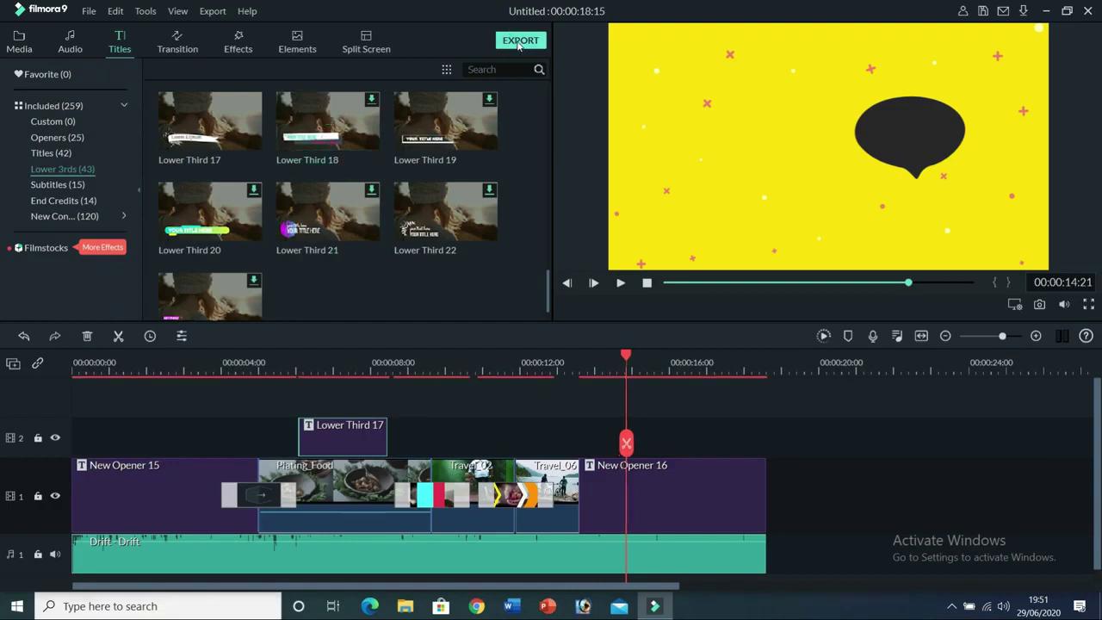
Step: Open the video export settings and name the output file Sample
click(519, 40)
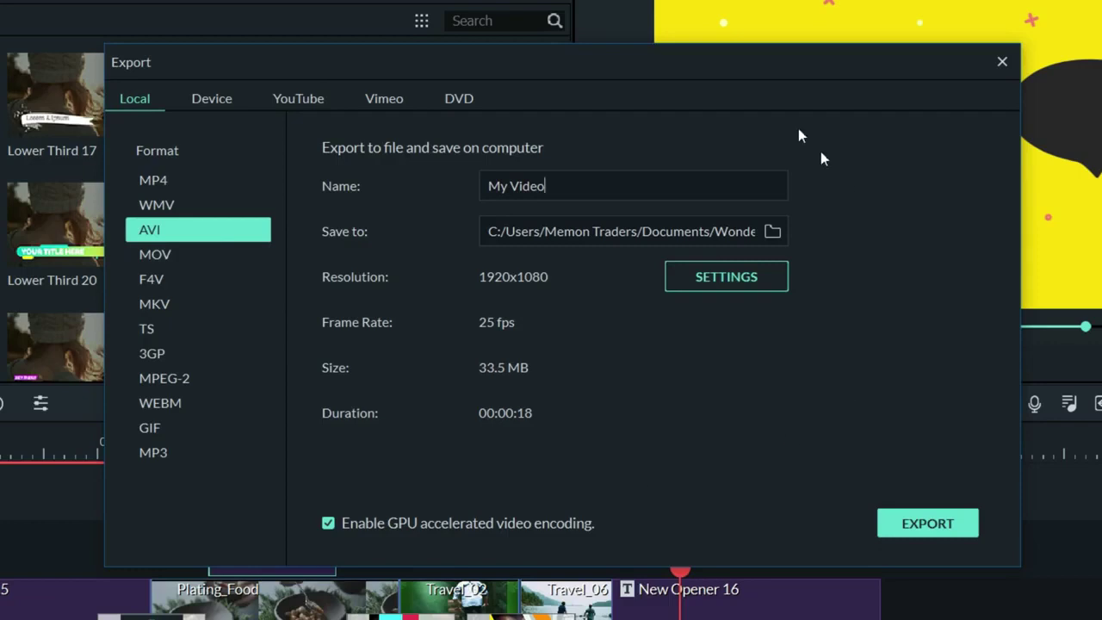
click(565, 186)
drag(565, 186, 465, 191)
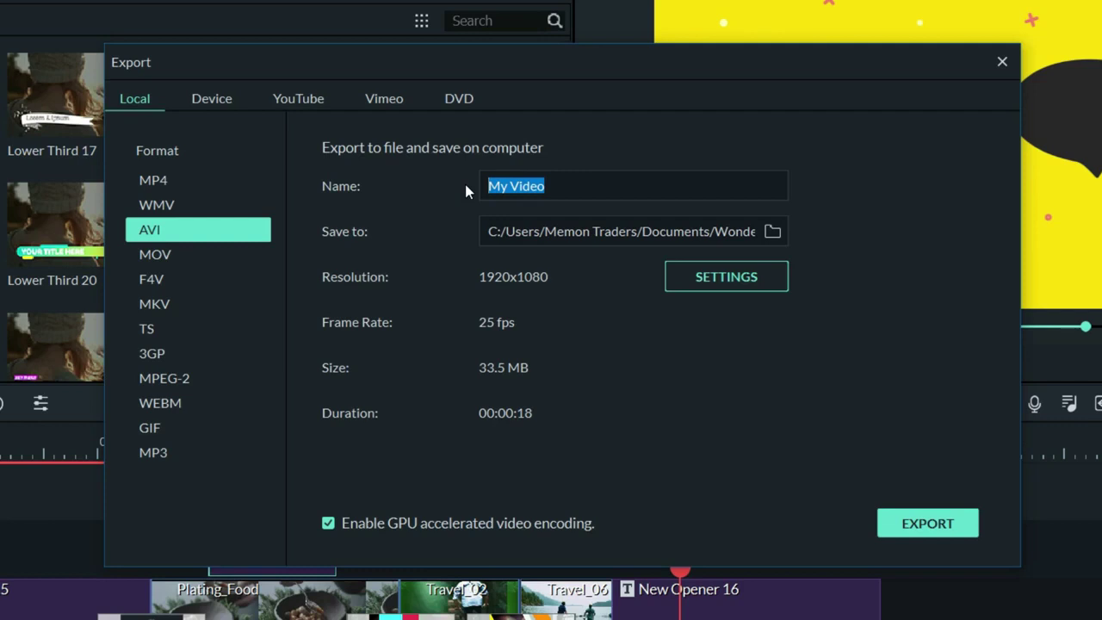
text(Sa)
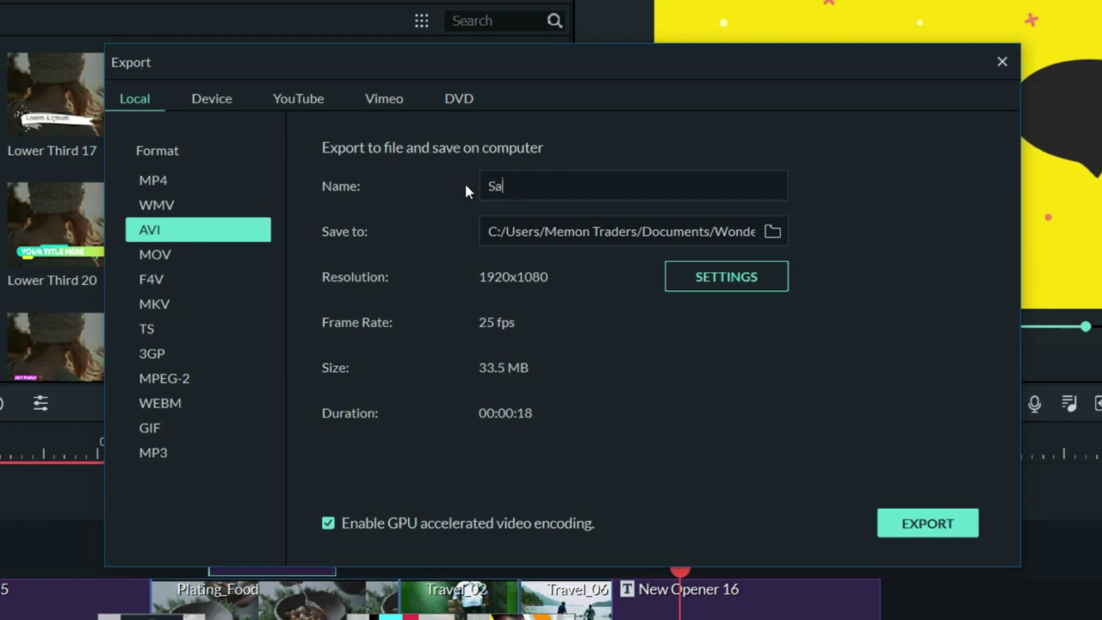
text(mple)
Step: Compare the estimated export file sizes of the MP4, WMV and AVI formats, finishing on AVI
click(186, 182)
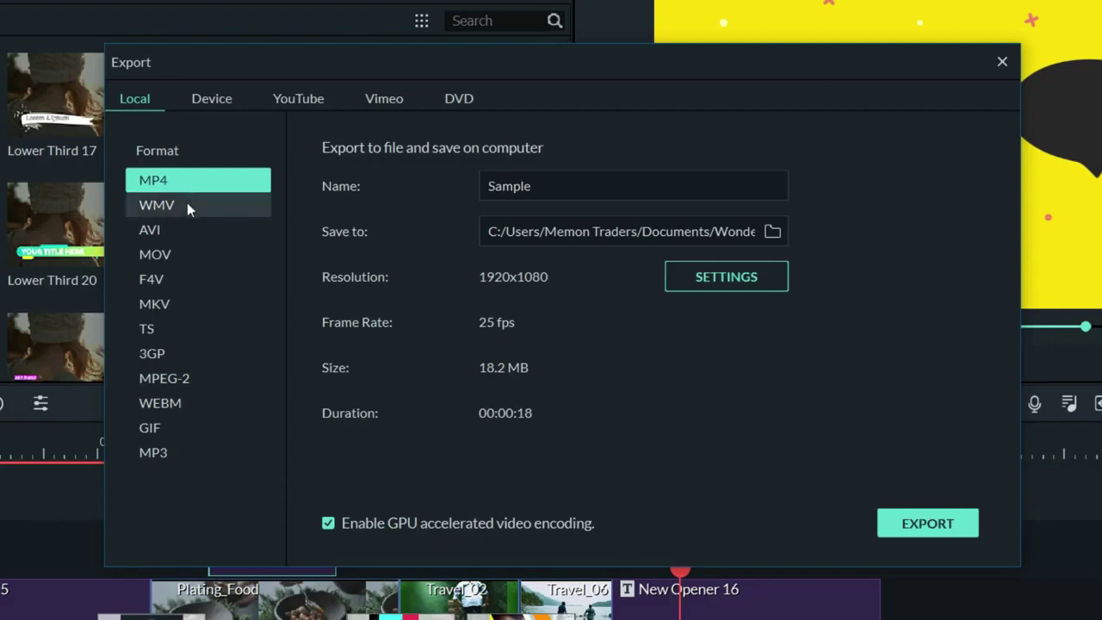
click(186, 204)
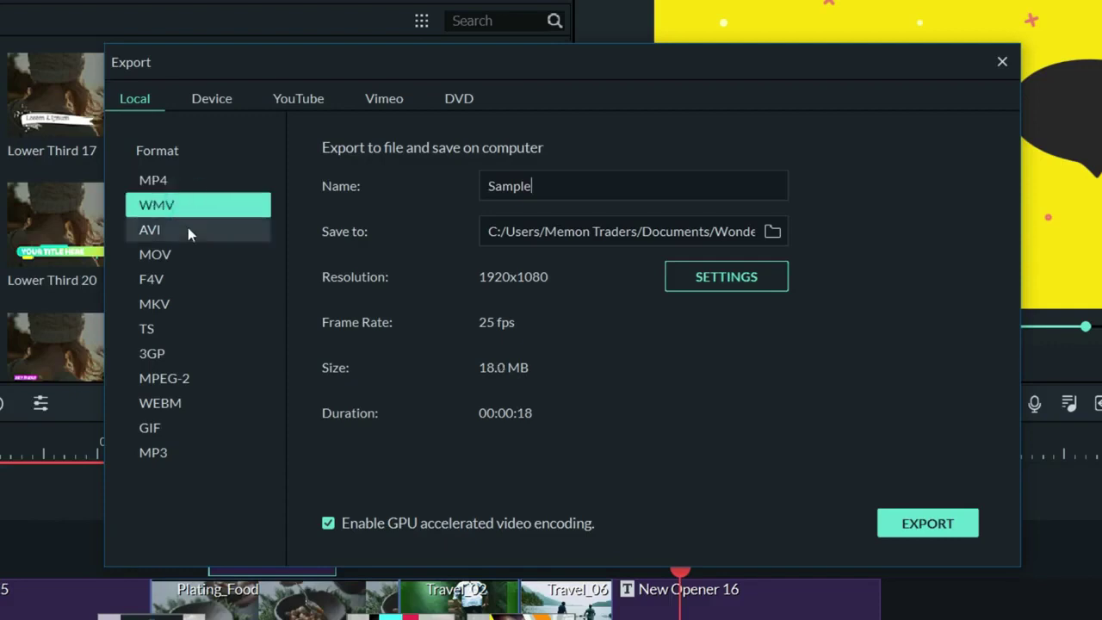
click(187, 229)
click(180, 458)
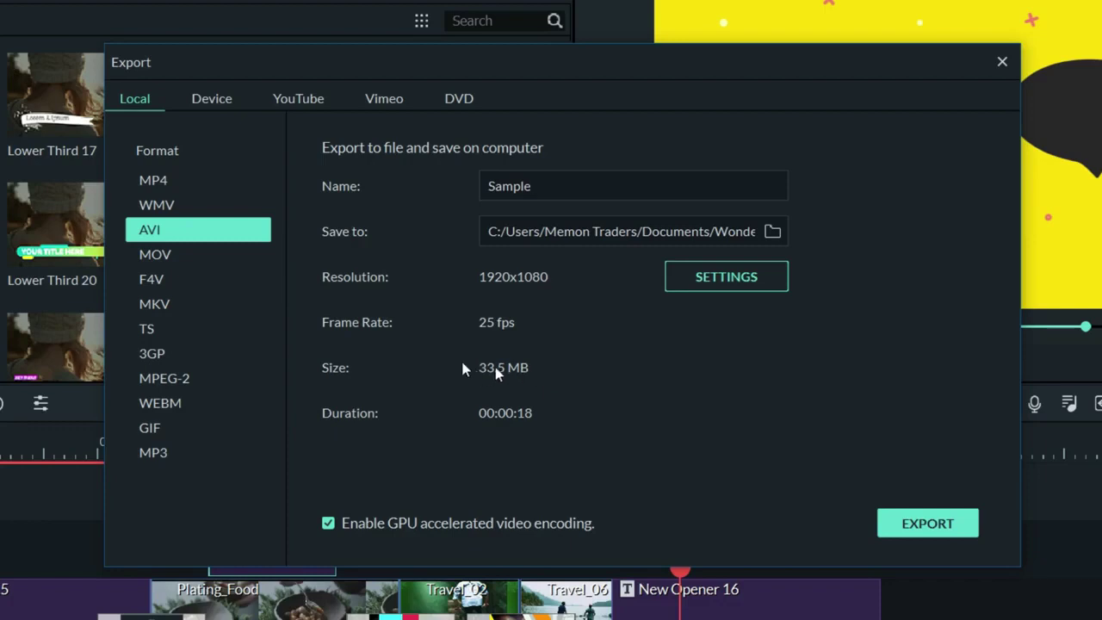
click(181, 184)
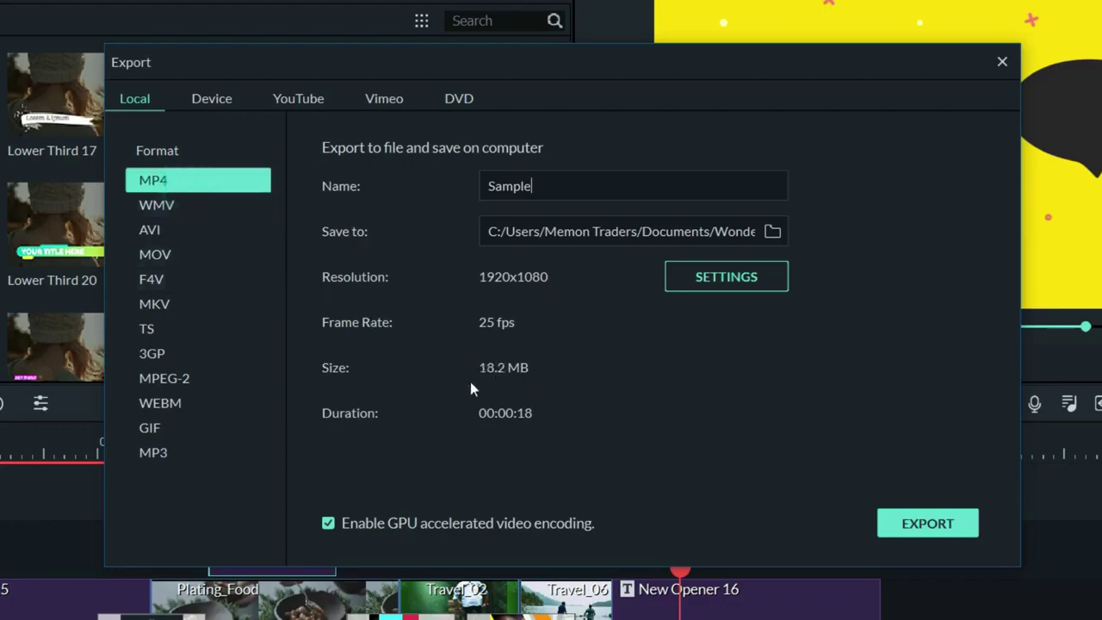
click(204, 230)
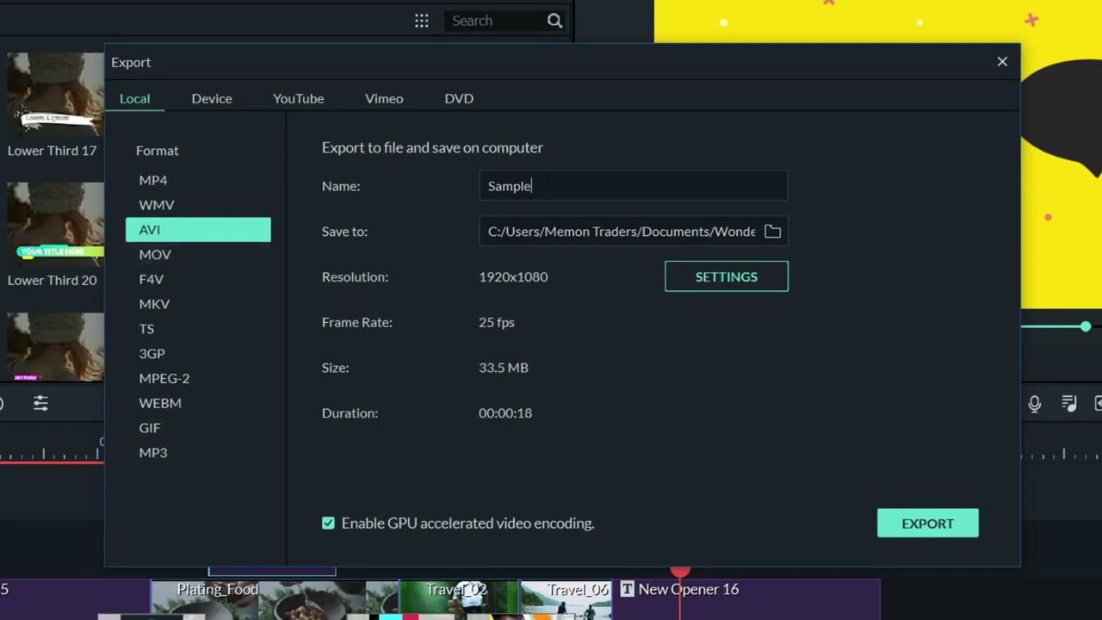
Step: Review the detailed AVI video and audio export settings and accept them with Best quality
double_click(550, 182)
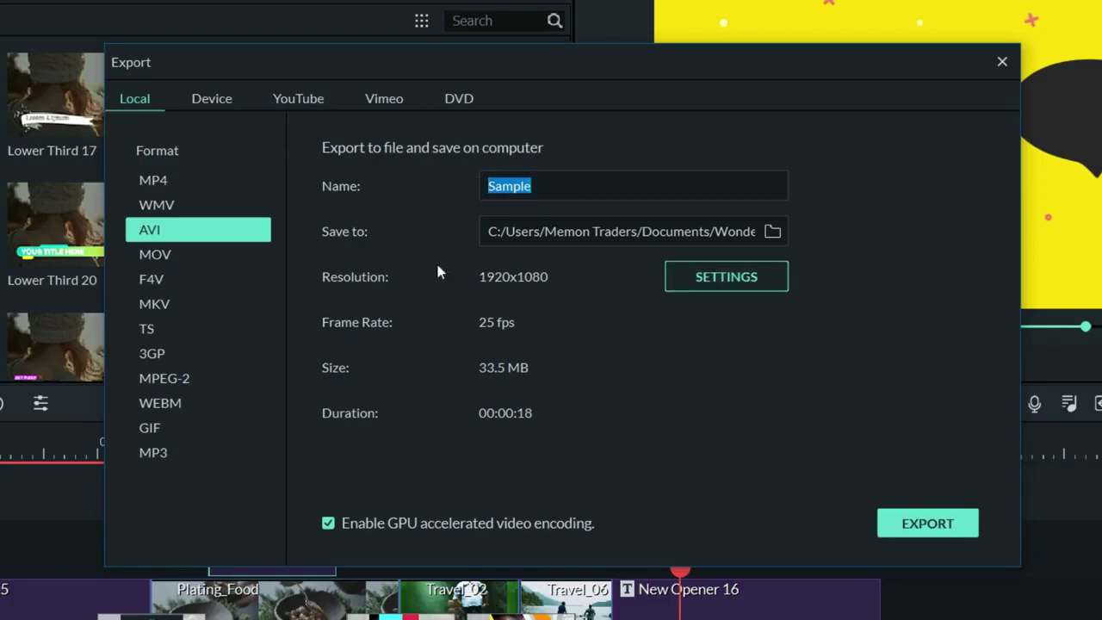
click(727, 277)
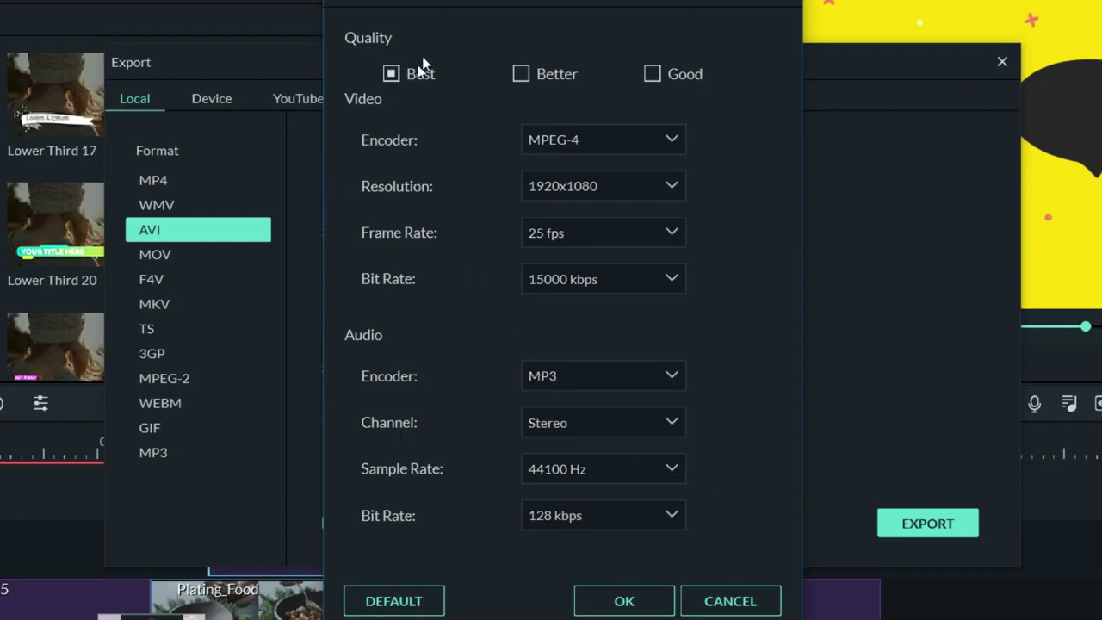
click(624, 600)
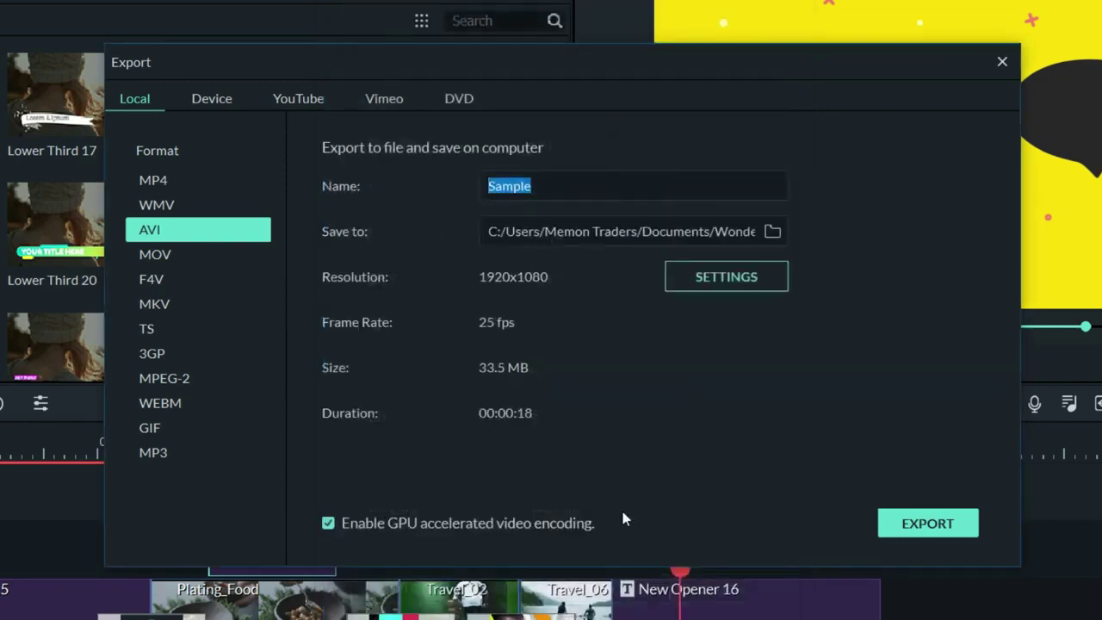
Step: Choose Filmora's Output folder as the destination, export Sample as an AVI file, and close the export dialogs
click(771, 238)
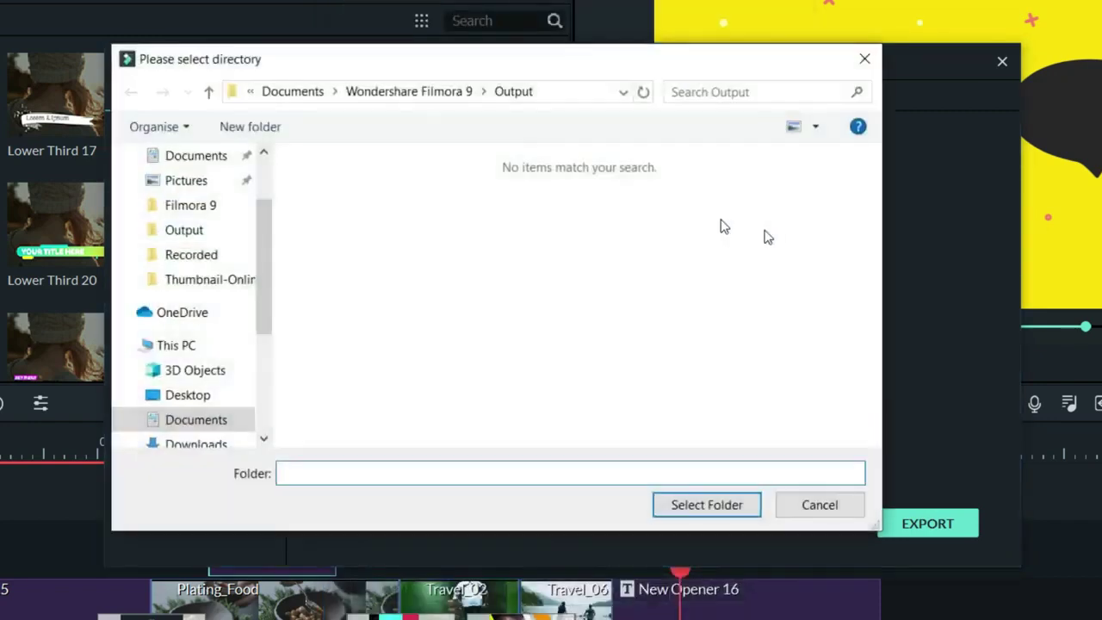
click(200, 231)
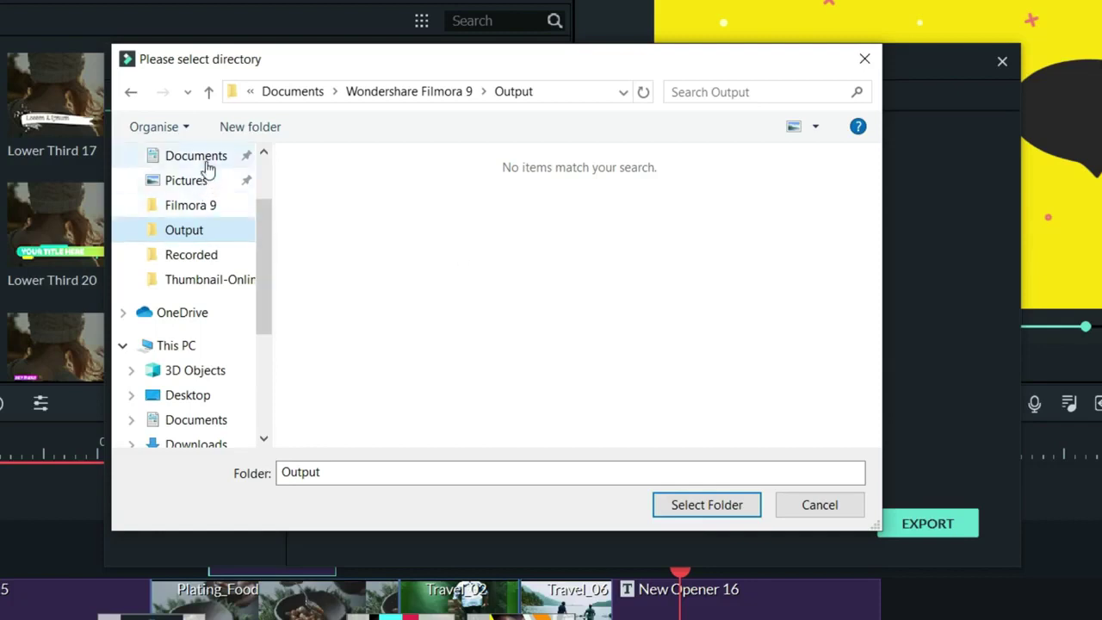
click(695, 504)
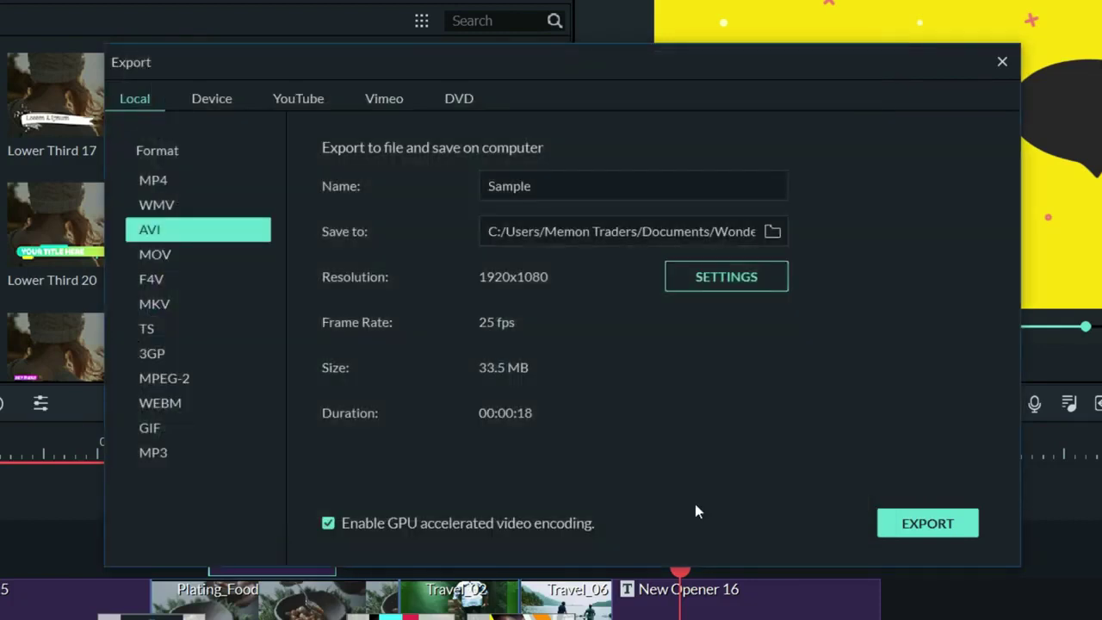
click(926, 525)
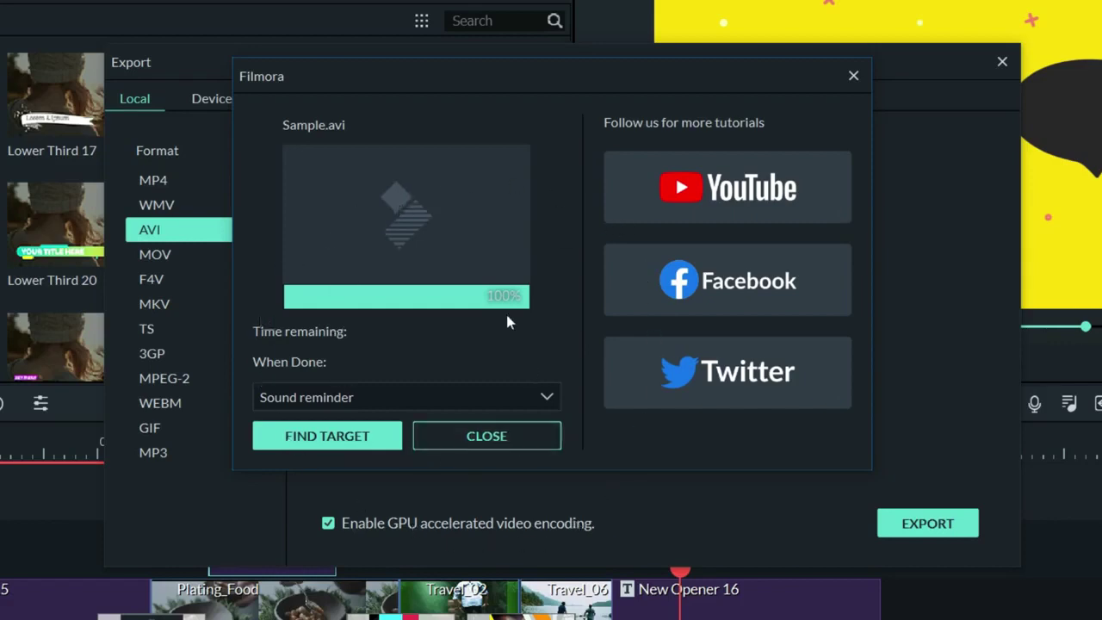
click(853, 75)
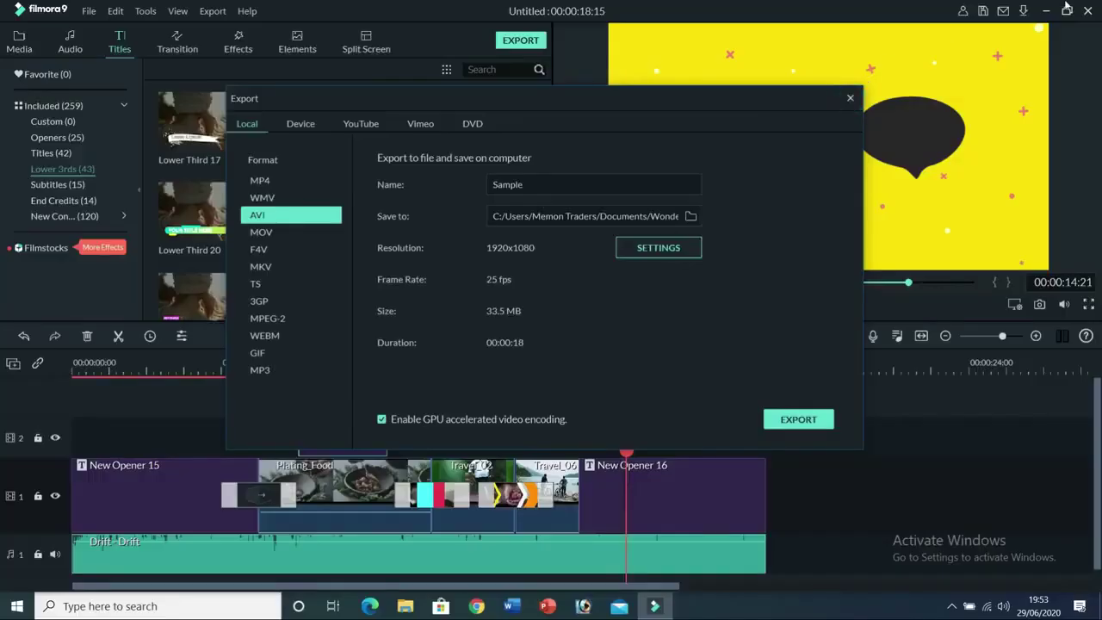
click(1087, 10)
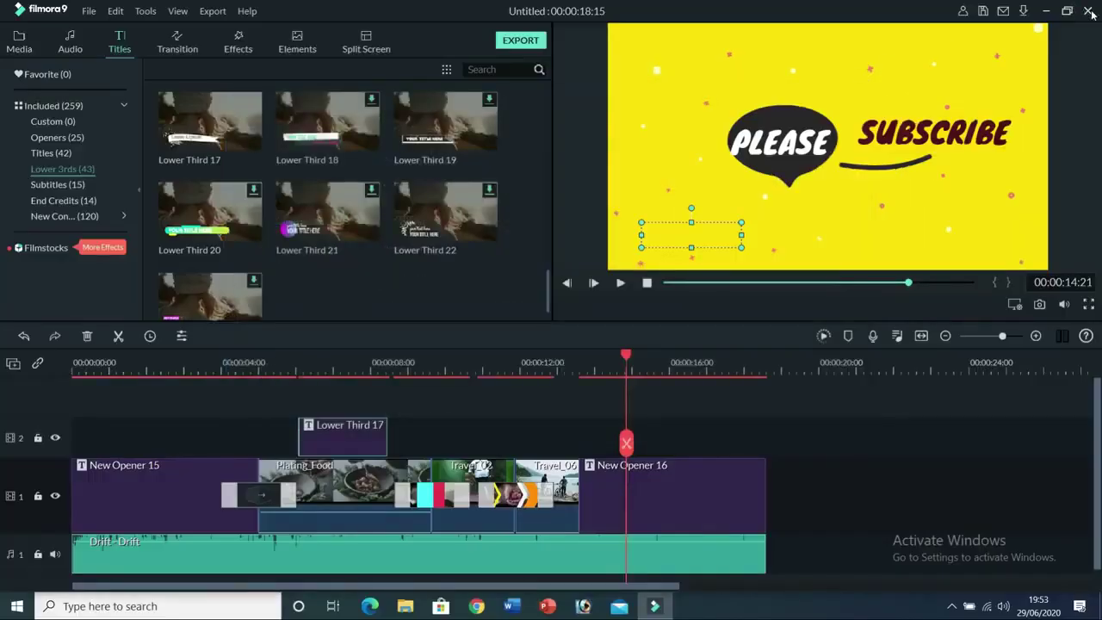
Step: Switch to File Explorer, play the exported Sample video from the Output folder, and mute the player
click(616, 305)
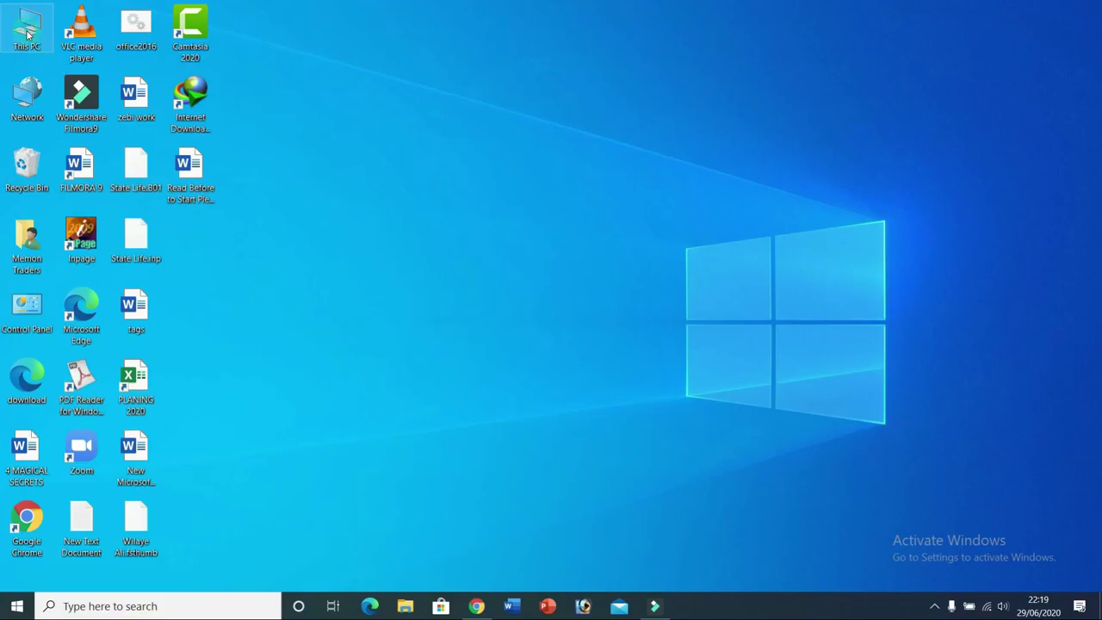
double_click(27, 33)
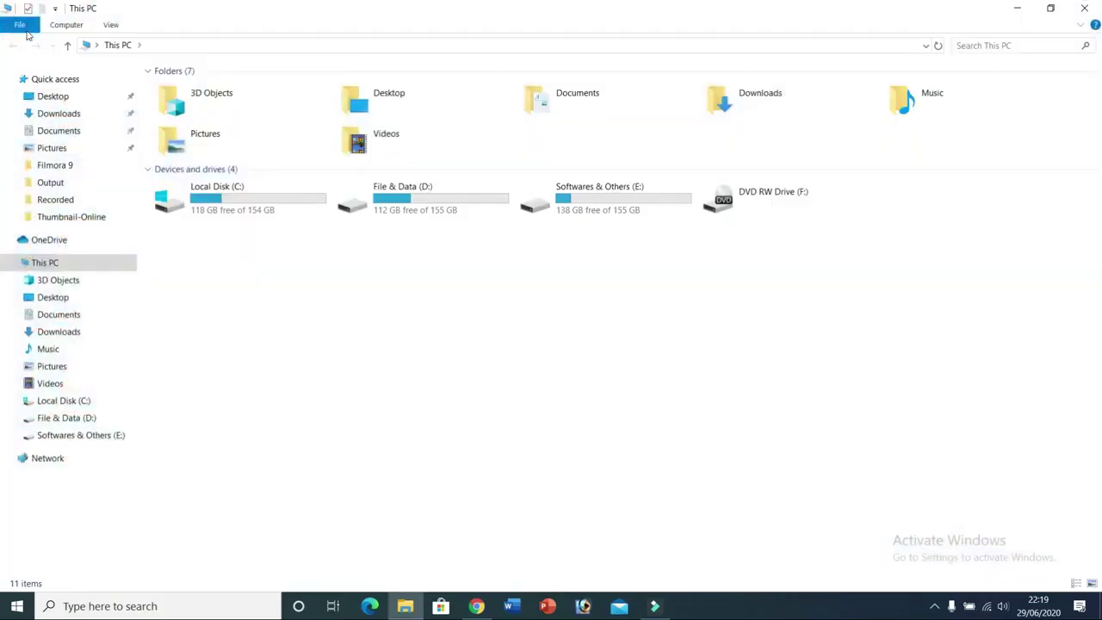
click(75, 183)
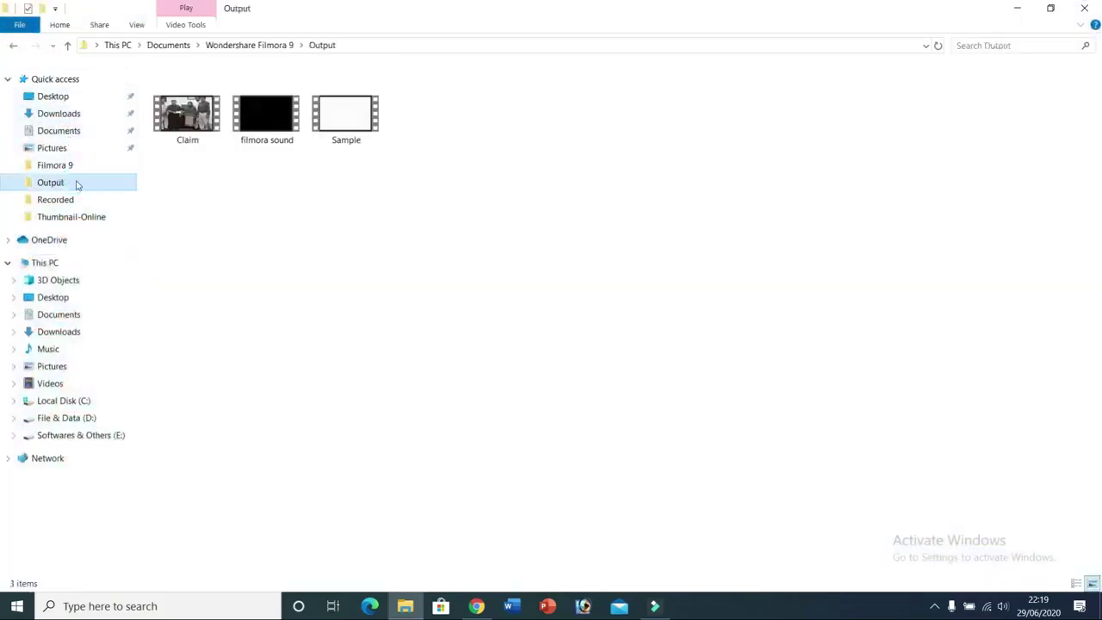
double_click(331, 112)
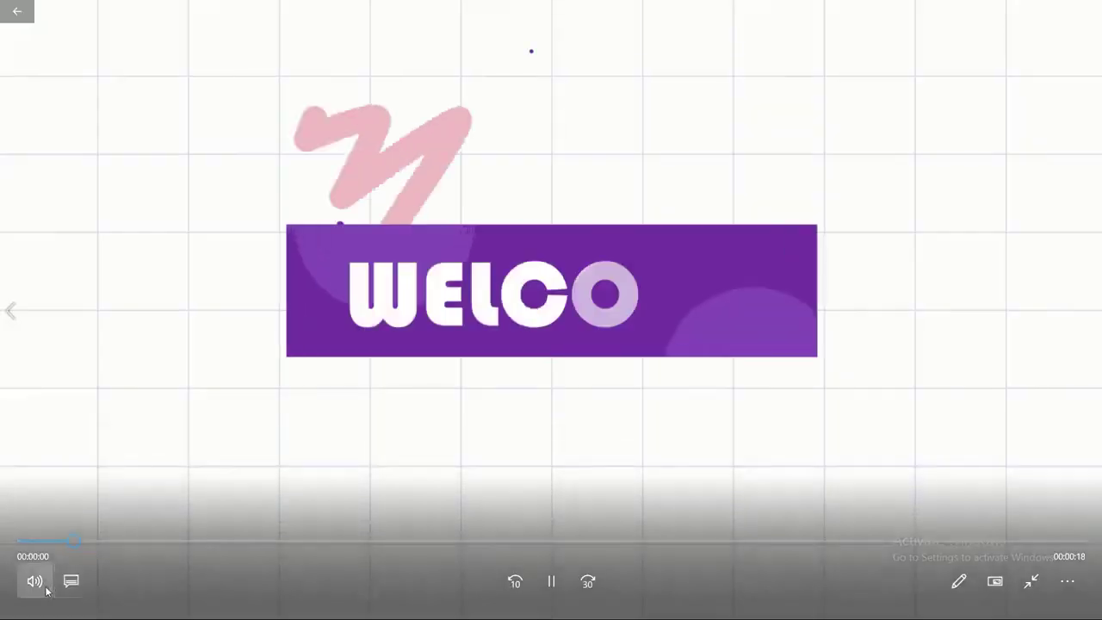
click(34, 581)
click(37, 540)
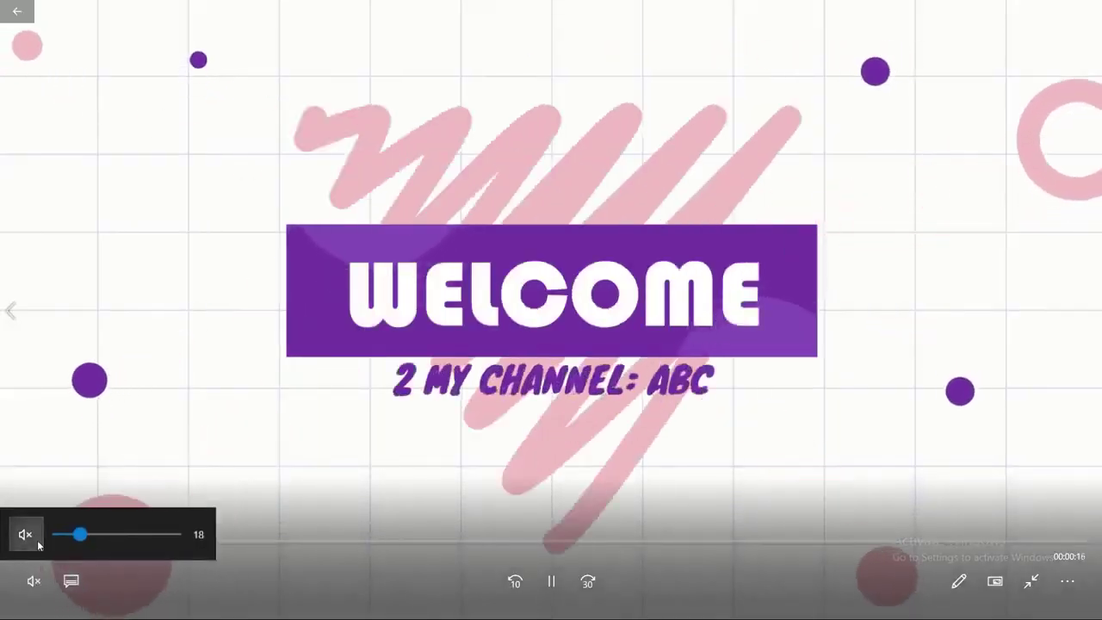